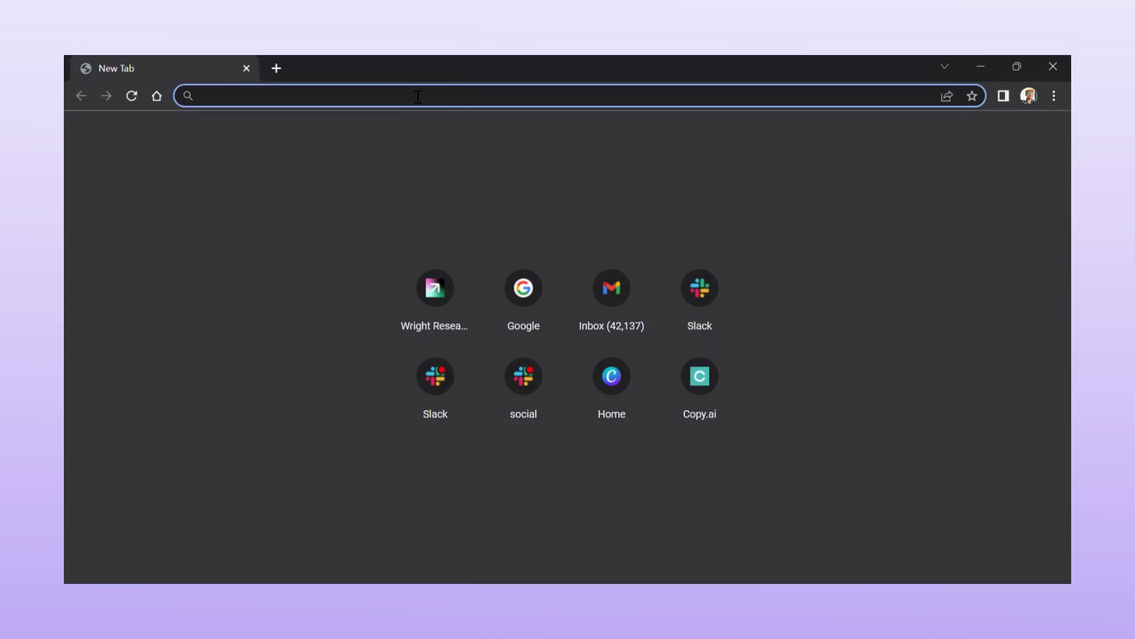
pyautogui.write('wrightresearch.in')
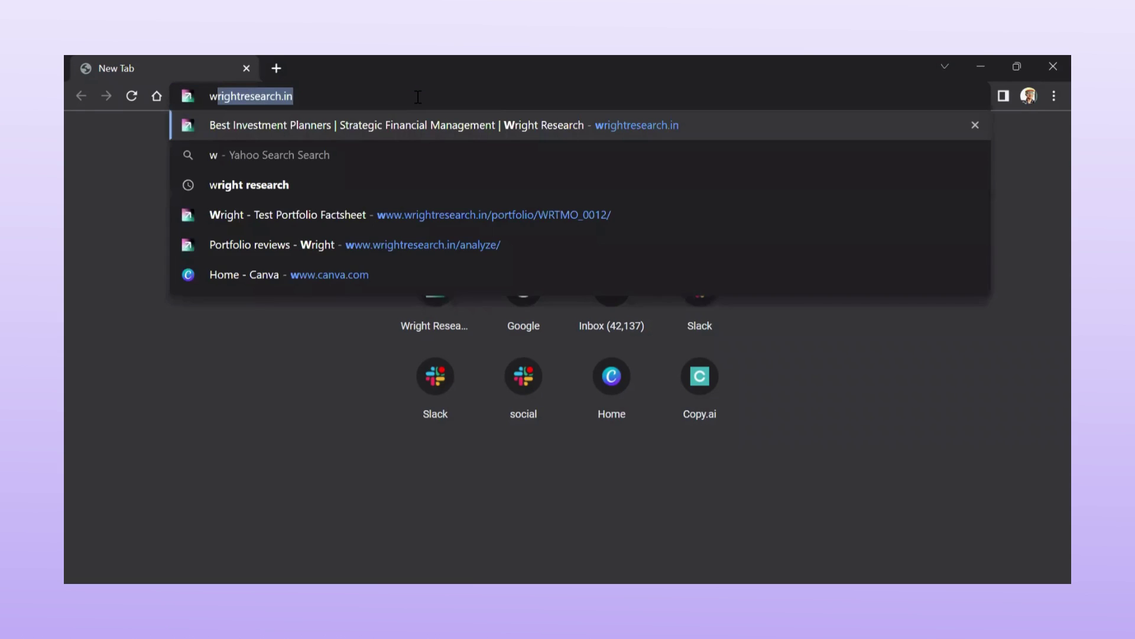
pyautogui.write('ww.wrightresearch.in')
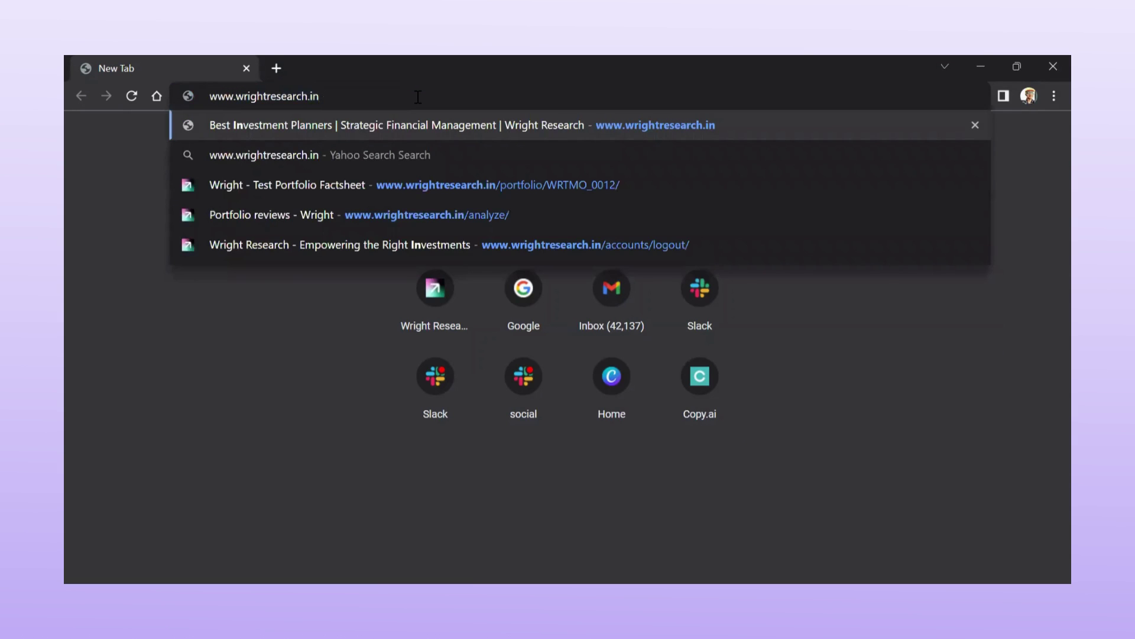
pyautogui.press('Return')
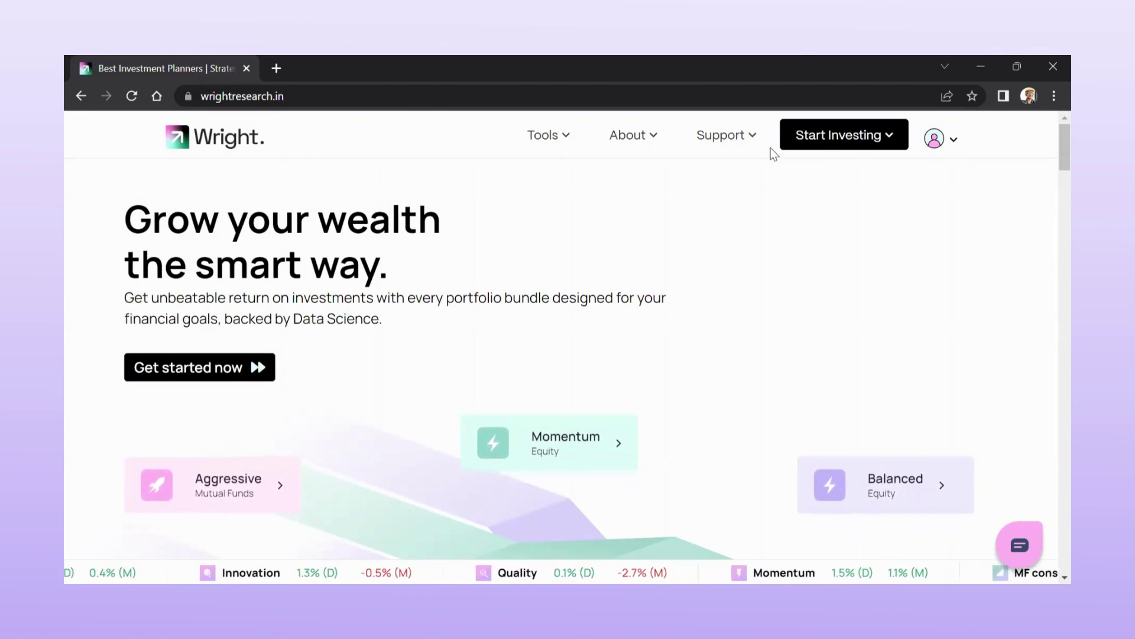
pyautogui.moveTo(844, 135)
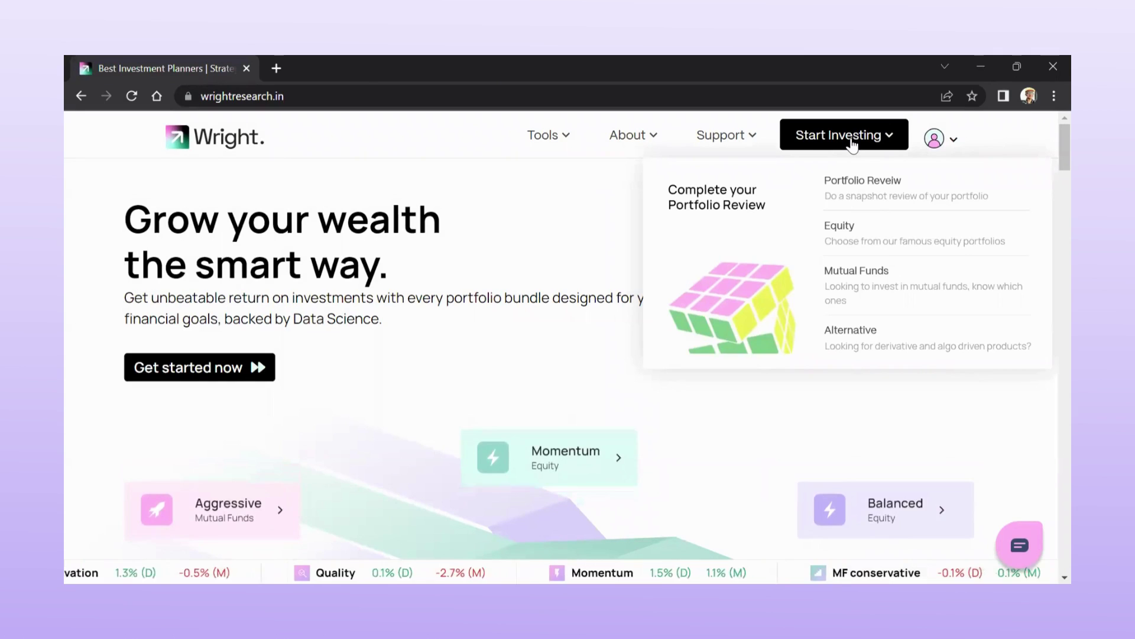
pyautogui.click(857, 230)
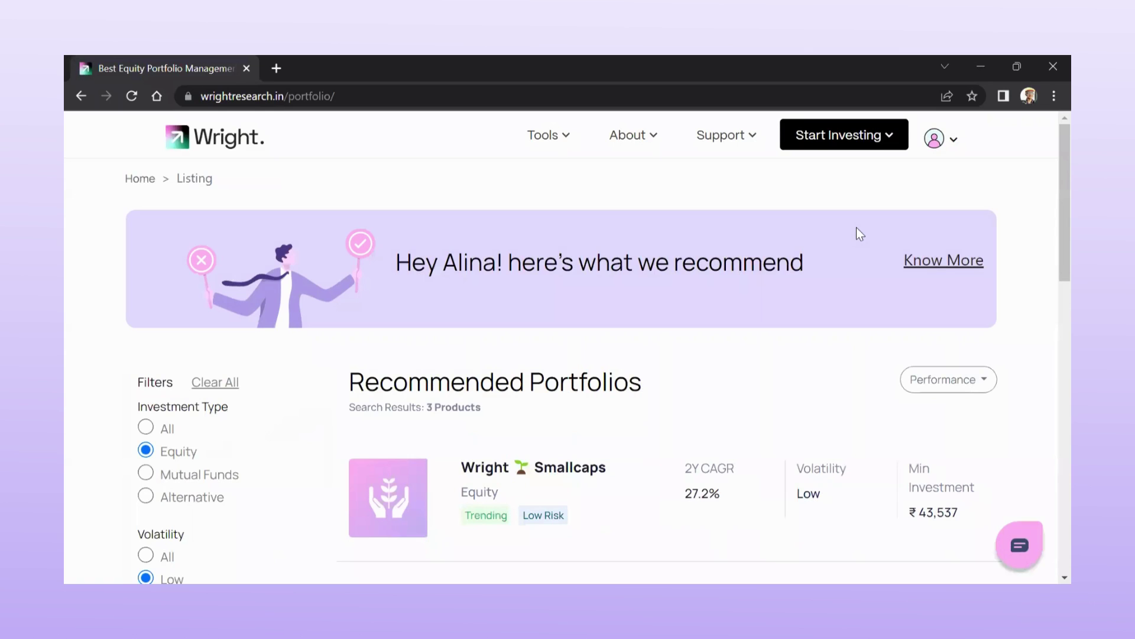
# Step: Scroll through the Smallcaps, Multi Factor and ETF portfolios and back to the top
pyautogui.scroll(-2, 694, 341)
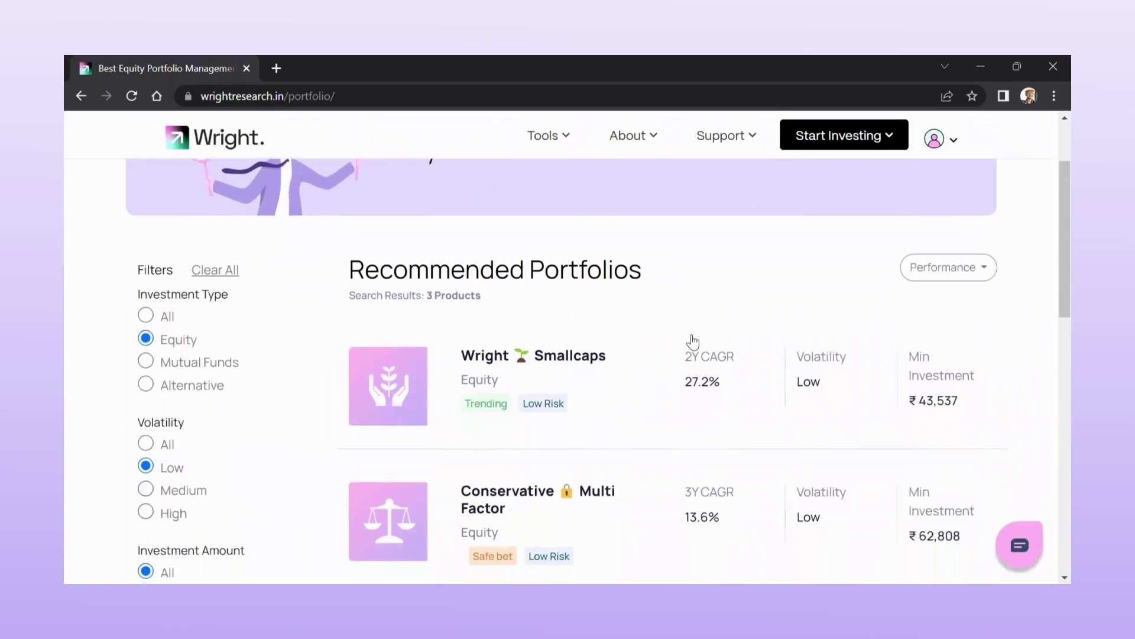
pyautogui.scroll(-3, 694, 342)
pyautogui.scroll(-1, 693, 342)
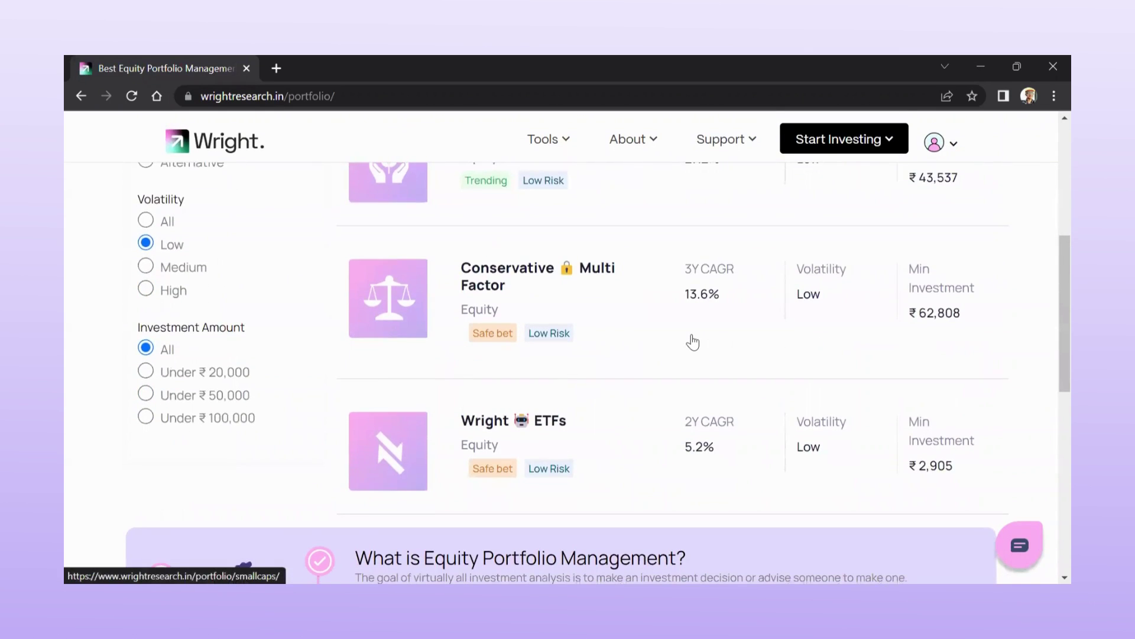
pyautogui.scroll(-5, 692, 335)
pyautogui.scroll(-2, 691, 334)
pyautogui.scroll(5, 692, 337)
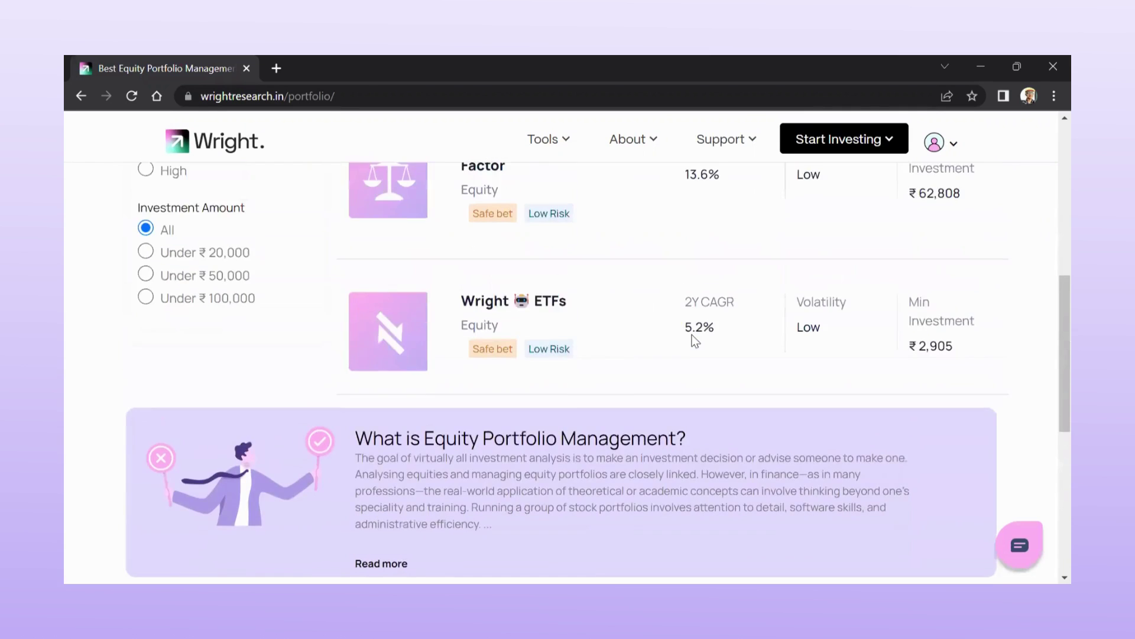
pyautogui.scroll(4, 696, 341)
pyautogui.scroll(2, 693, 342)
pyautogui.scroll(1, 694, 342)
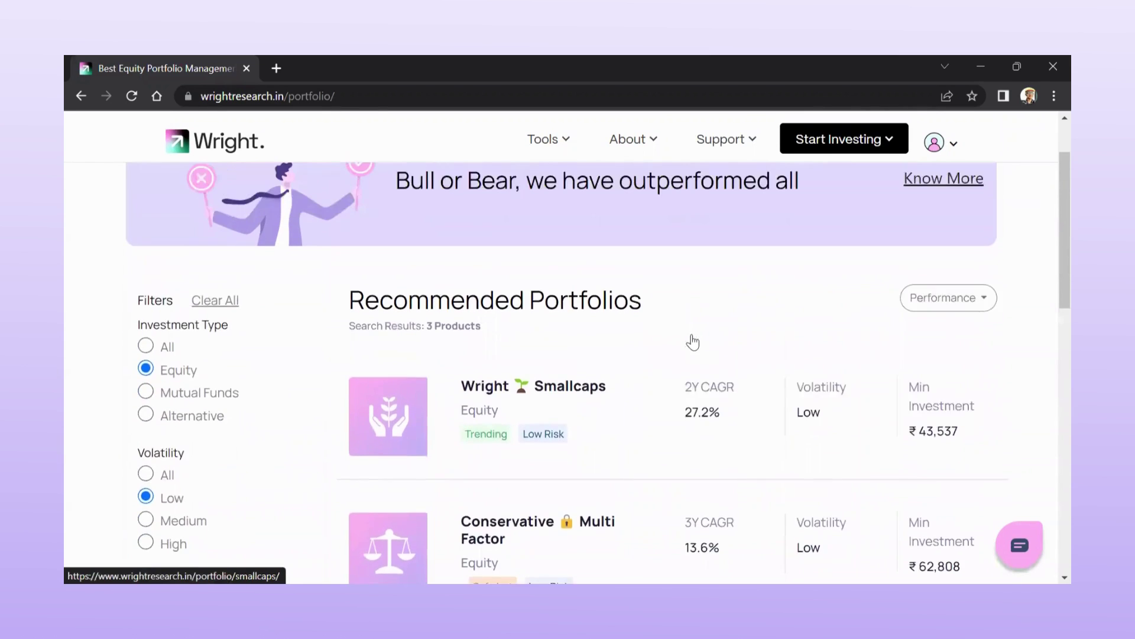
pyautogui.scroll(1, 695, 342)
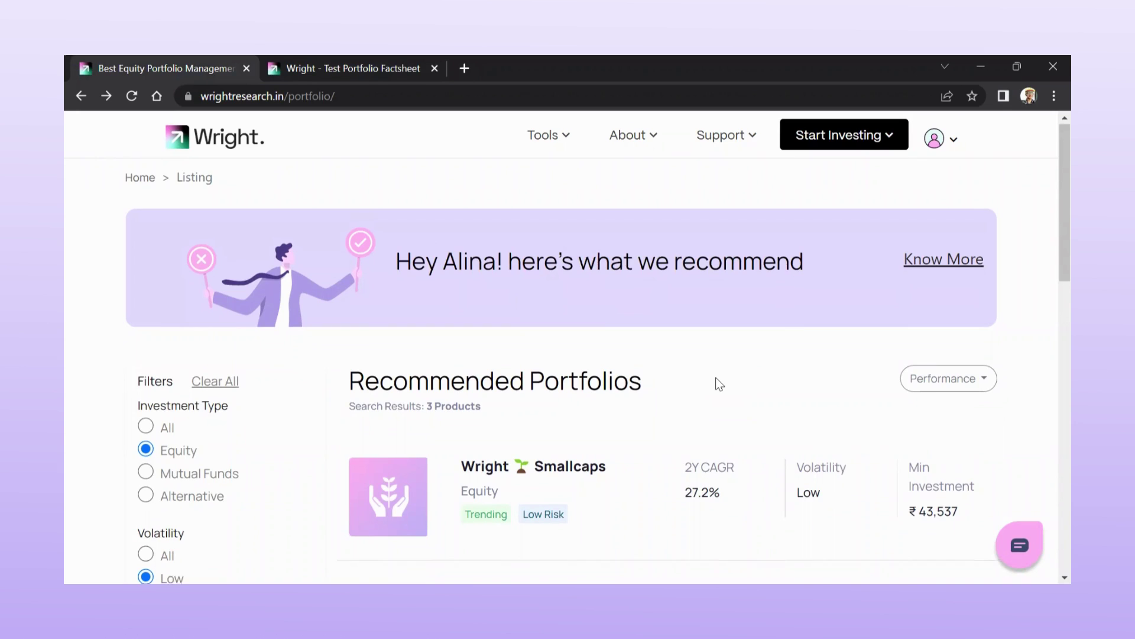
# Step: View the Test Portfolio factsheet's equity comparison chart, 9.8% CAGR and quarterly rebalancing, then return to the top
pyautogui.scroll(-1, 719, 384)
pyautogui.click(408, 56)
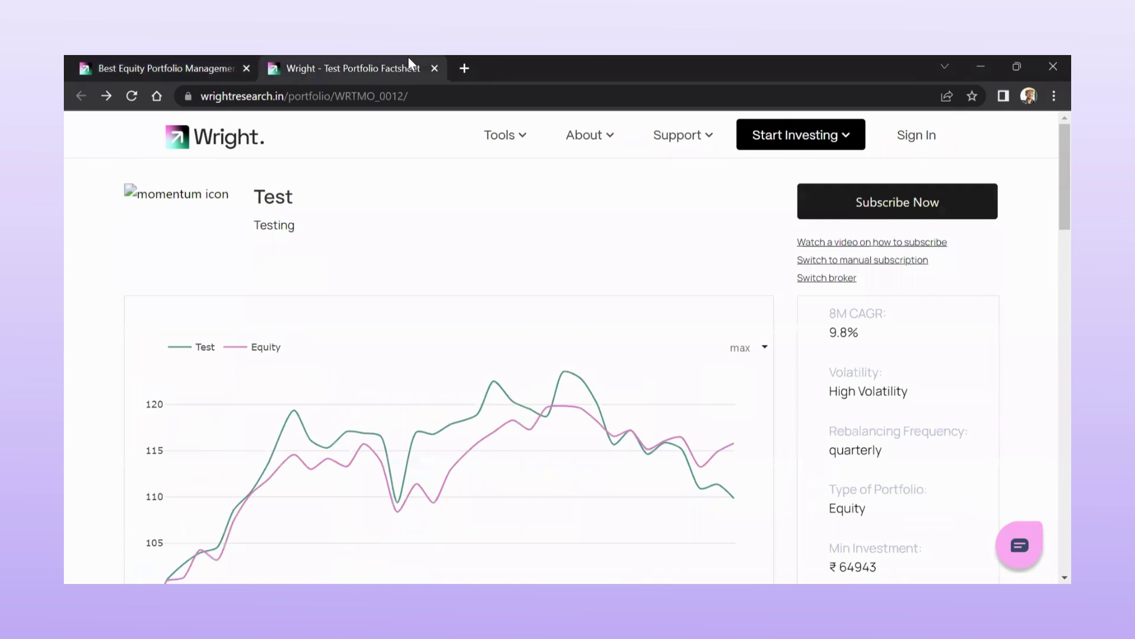
pyautogui.scroll(-3, 545, 380)
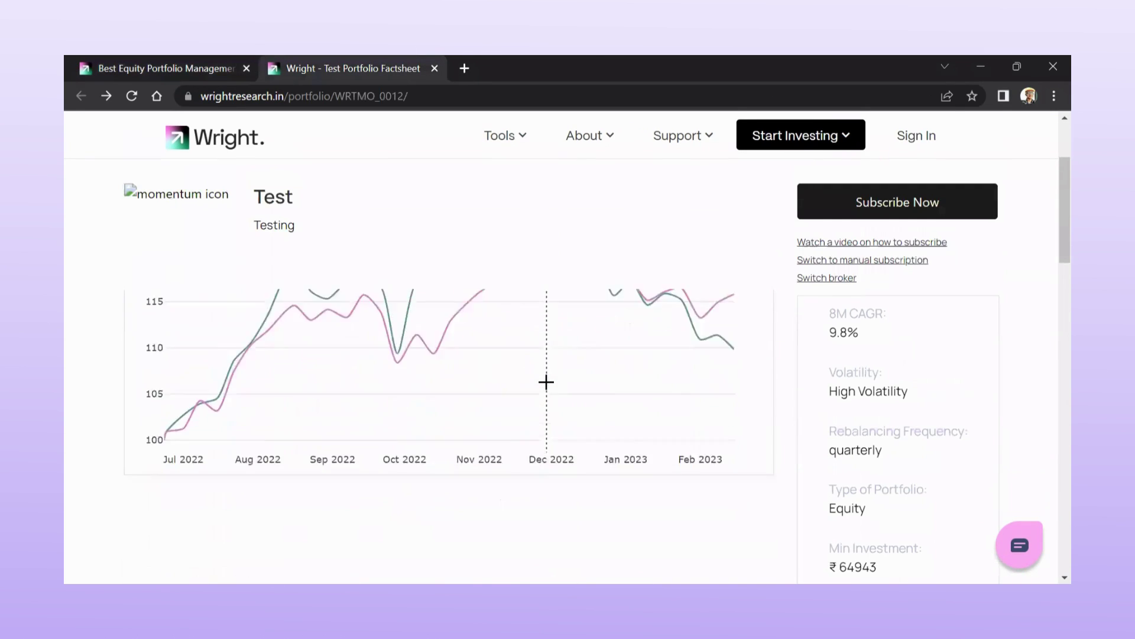
pyautogui.scroll(-3, 545, 381)
pyautogui.scroll(-3, 545, 381)
pyautogui.scroll(-3, 545, 381)
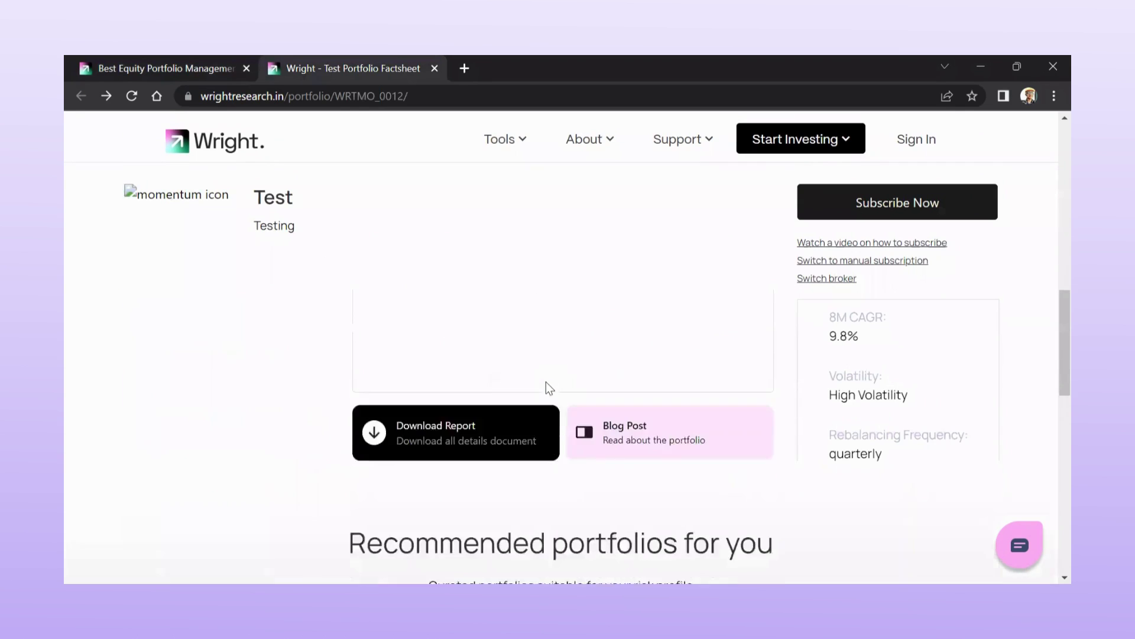
pyautogui.scroll(-5, 545, 381)
pyautogui.scroll(5, 546, 382)
pyautogui.scroll(2, 545, 381)
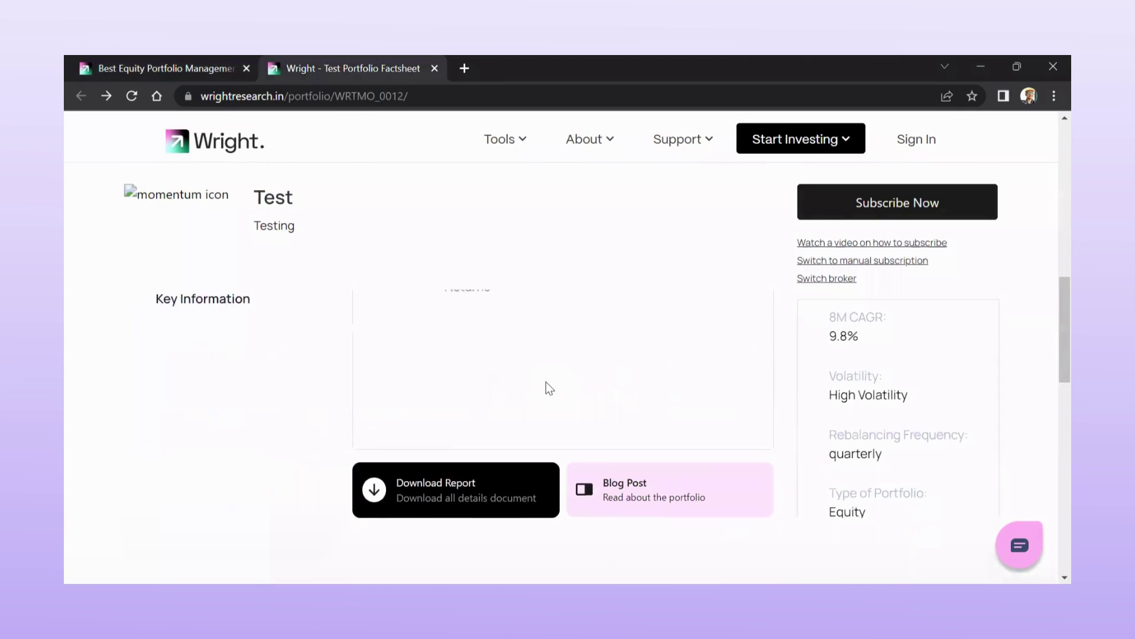
pyautogui.scroll(3, 545, 382)
pyautogui.scroll(-1, 545, 381)
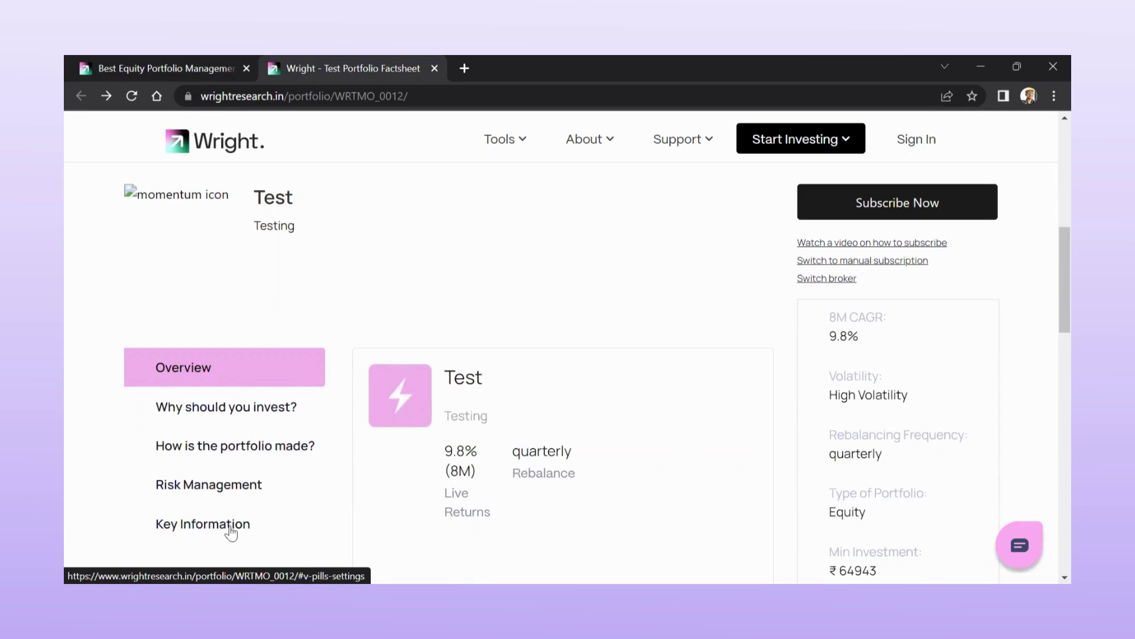
pyautogui.scroll(-3, 333, 521)
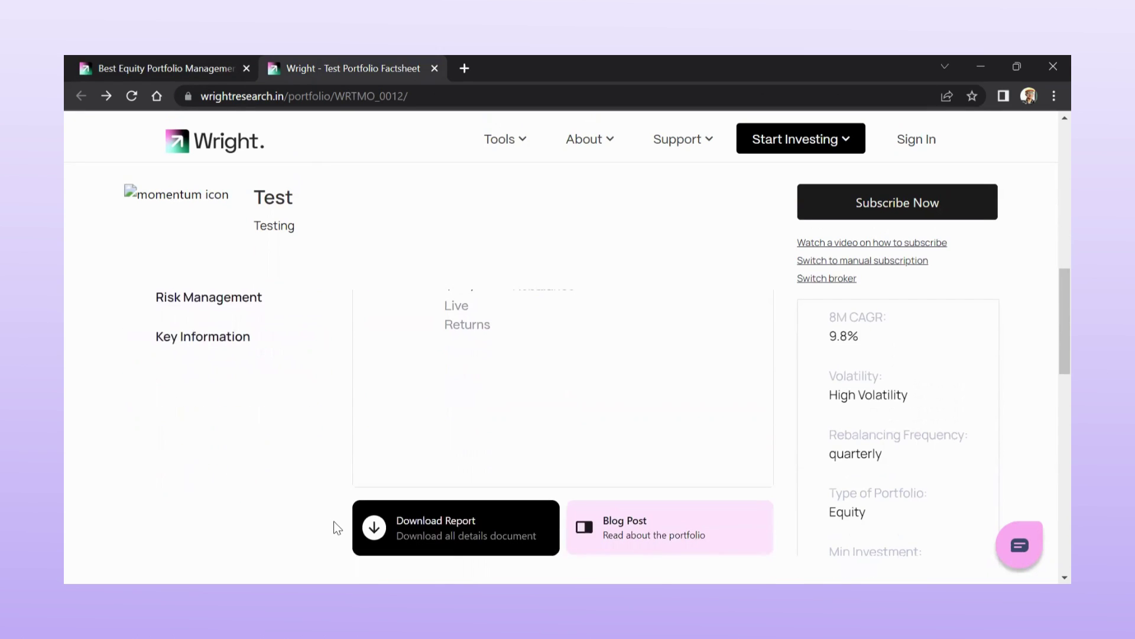
pyautogui.scroll(-1, 361, 502)
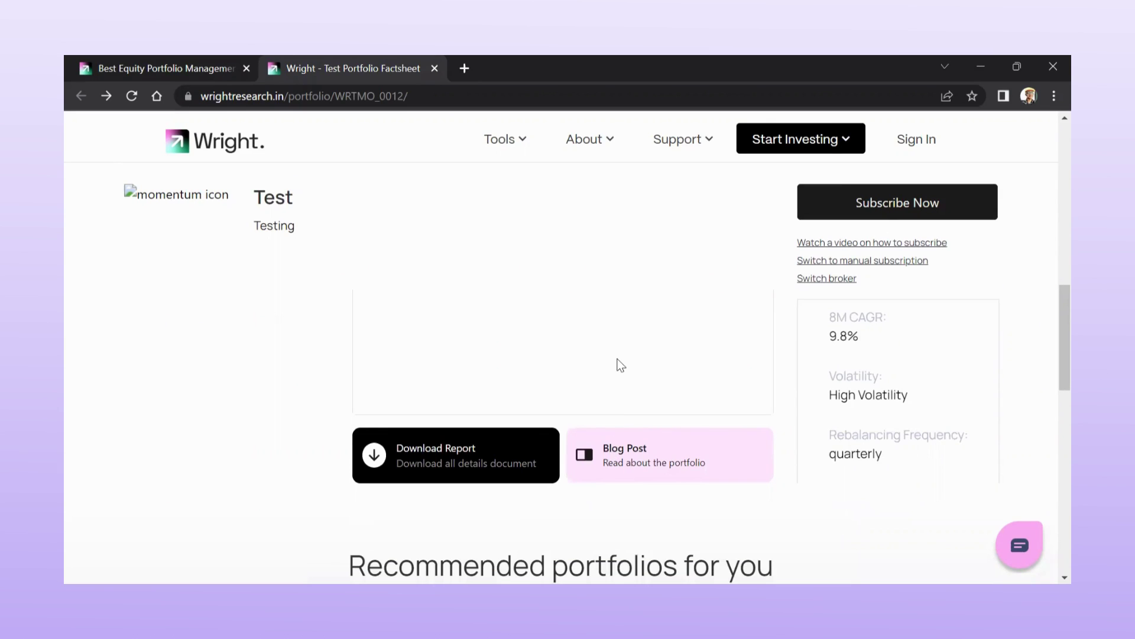
pyautogui.scroll(10, 620, 365)
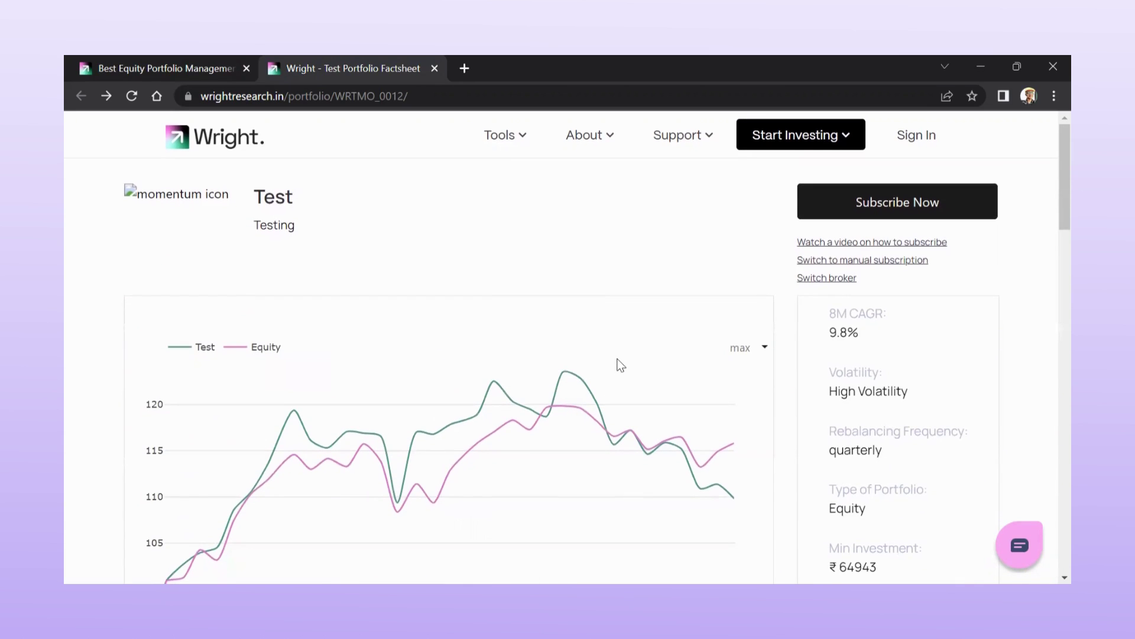
# Step: Sign in through Subscribe Now using the suggested Google account
pyautogui.click(882, 217)
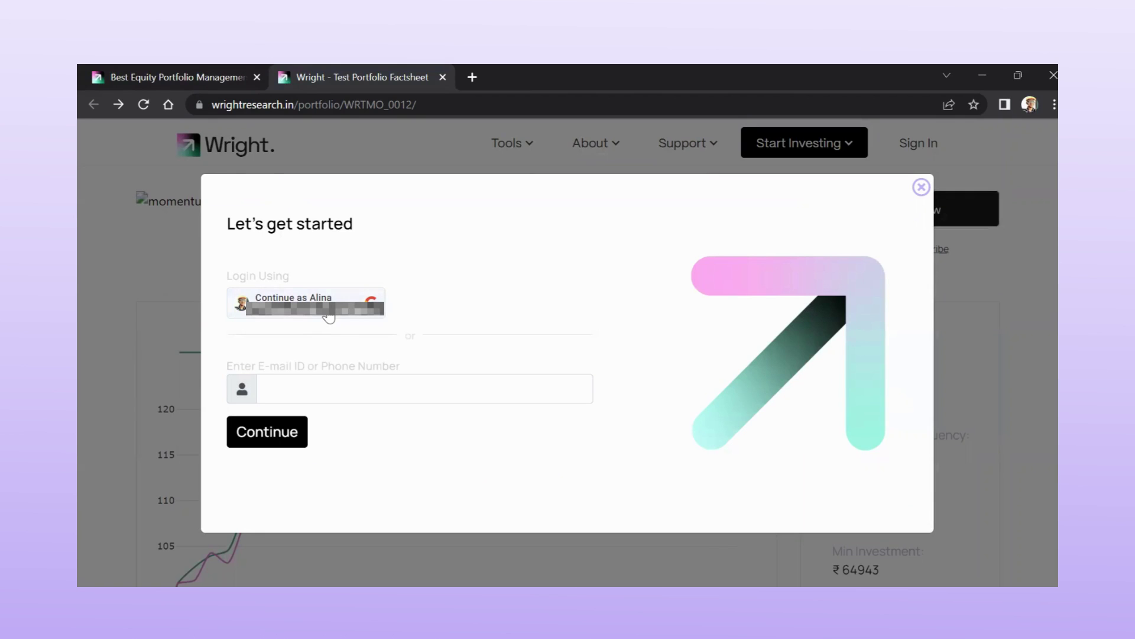
pyautogui.click(329, 316)
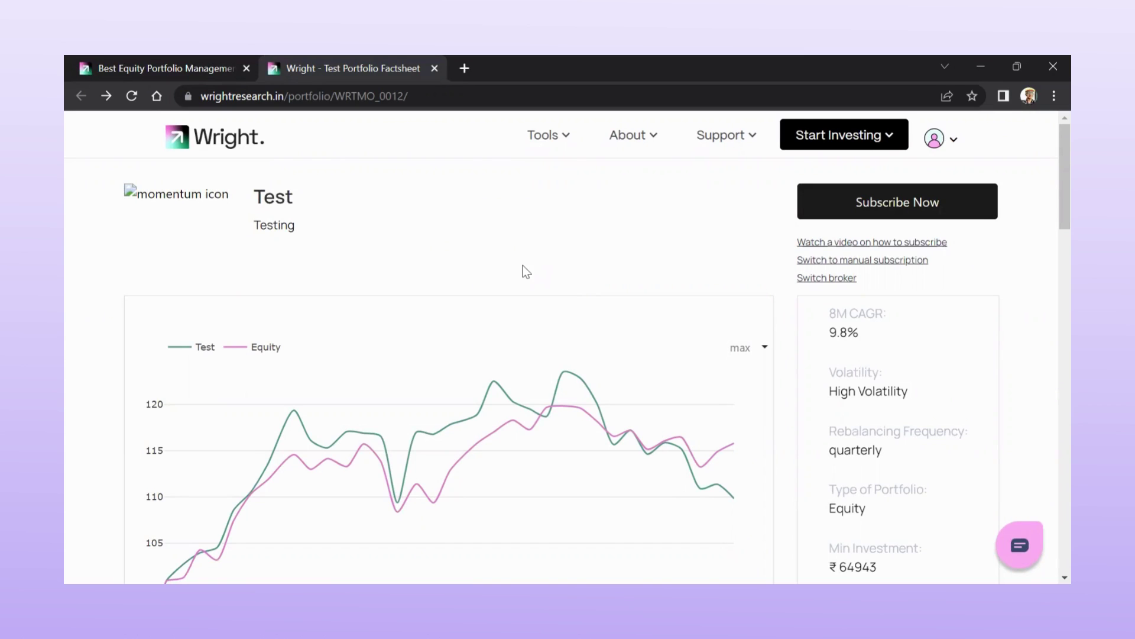
# Step: Bring up the broker login choices, view the extra brokers under '+8 More', then dismiss them
pyautogui.click(874, 204)
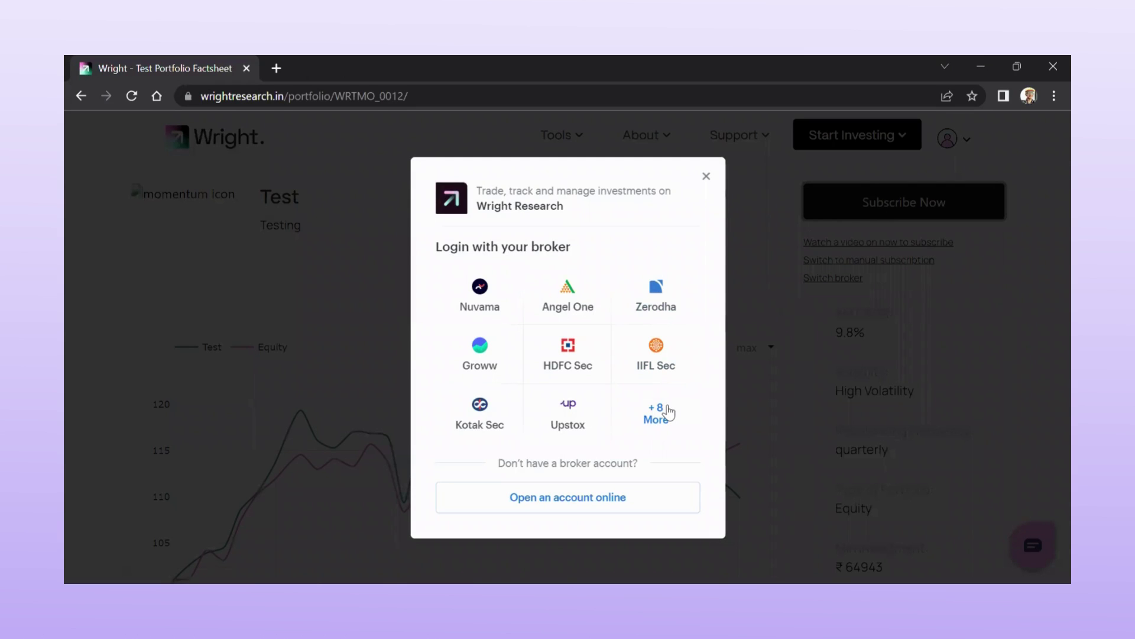
pyautogui.click(669, 412)
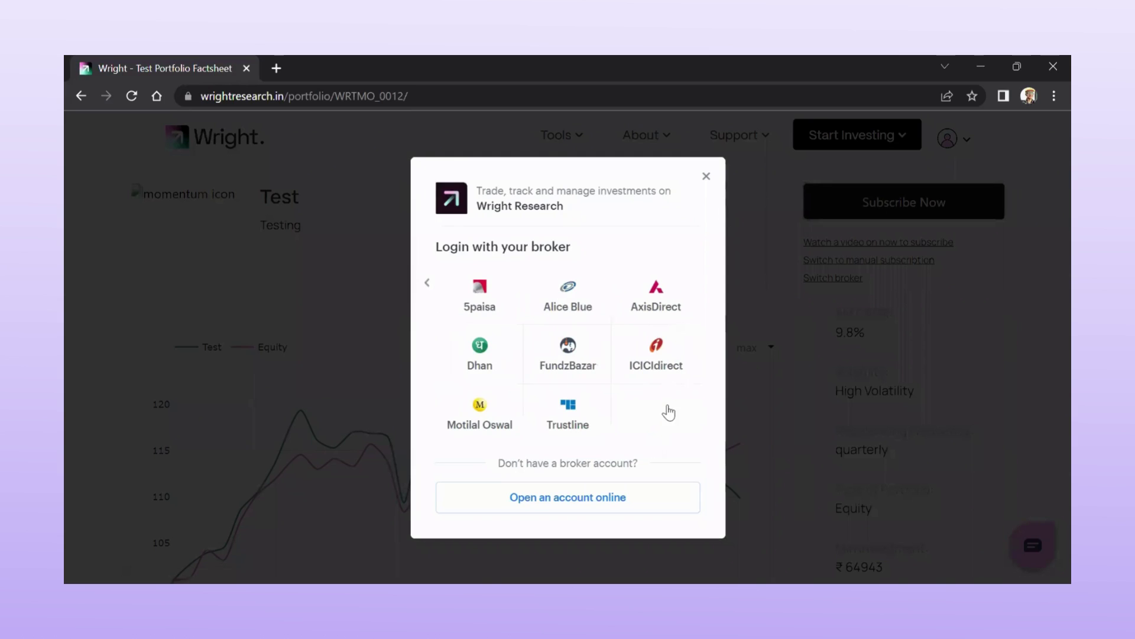
pyautogui.press('Escape')
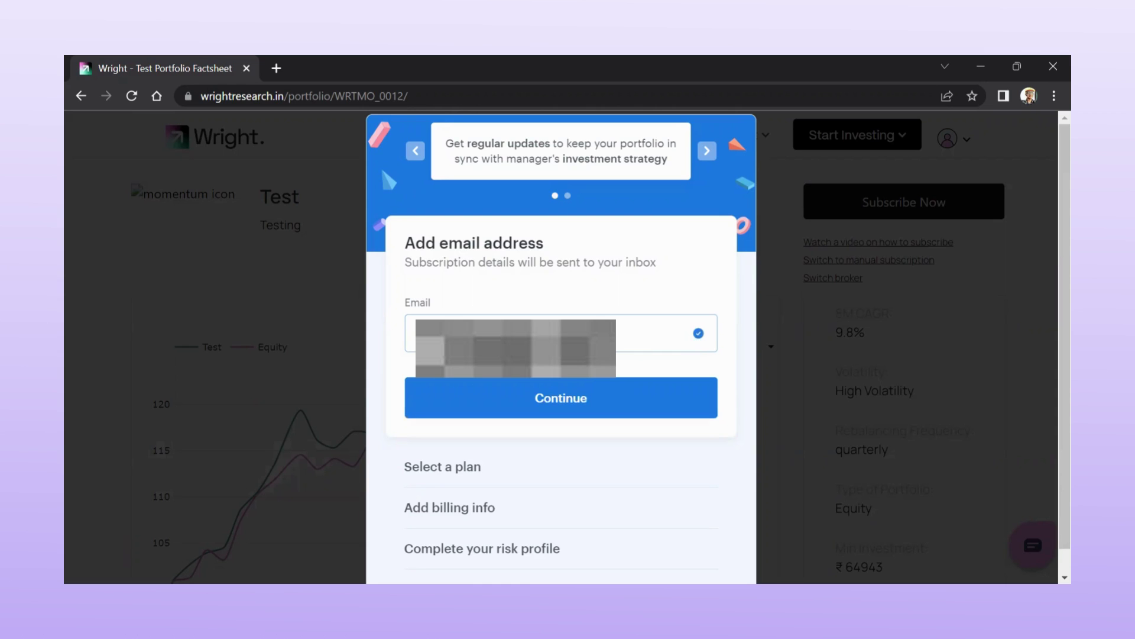
# Step: Confirm the subscription email address and choose the one-month ₹2 plan
pyautogui.click(599, 398)
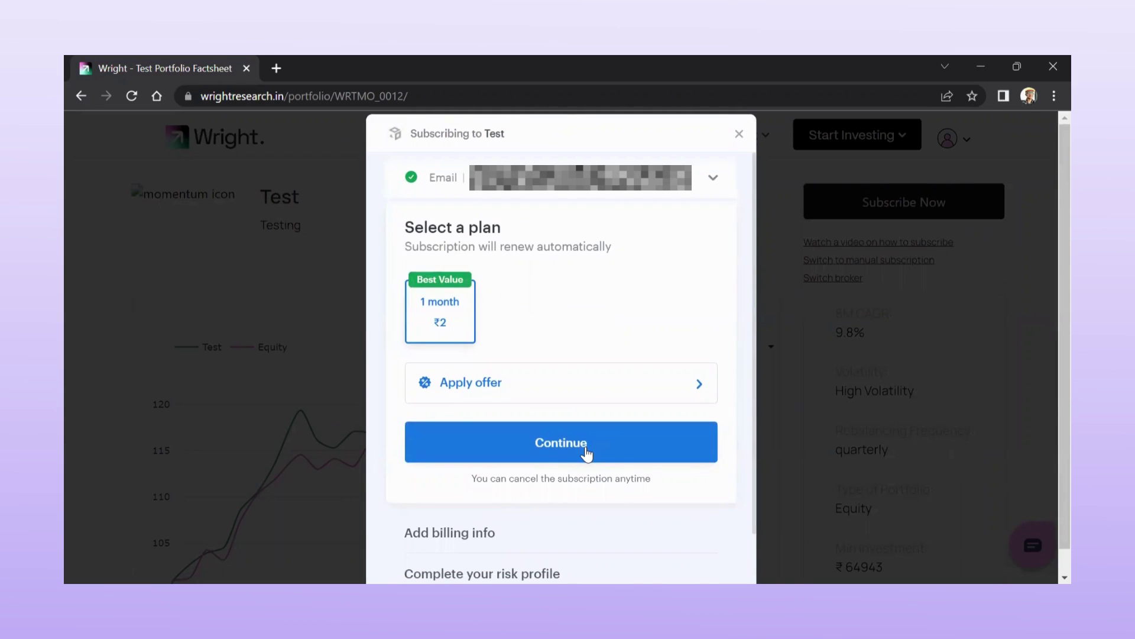
pyautogui.click(586, 453)
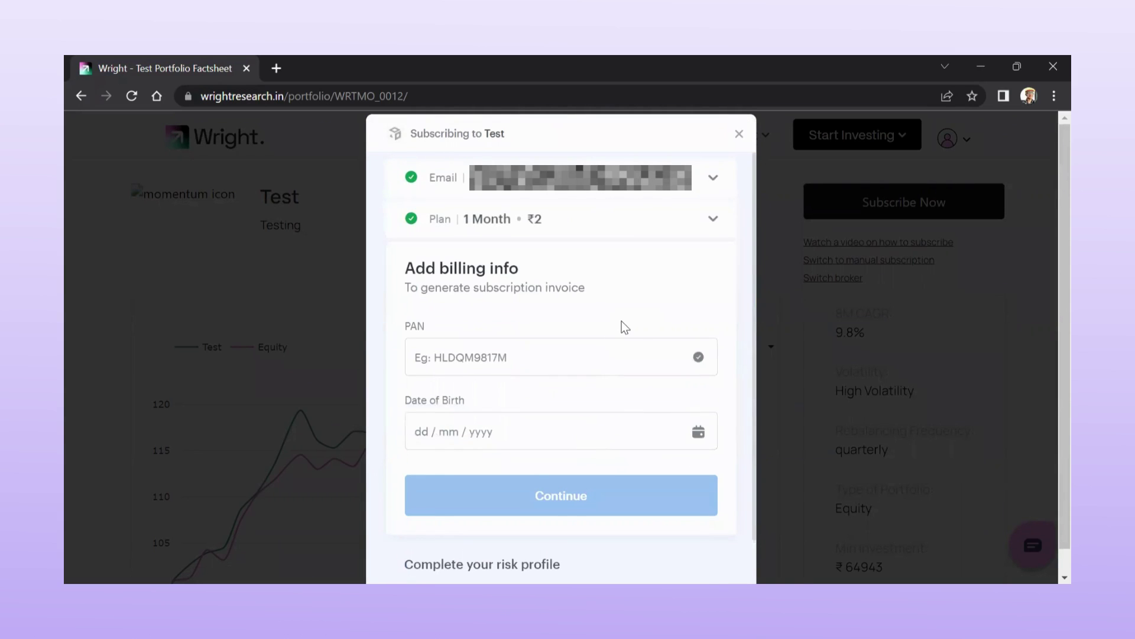
pyautogui.scroll(-1, 622, 321)
# Step: Submit the PAN and date of birth, then enter the mobile number
pyautogui.click(616, 295)
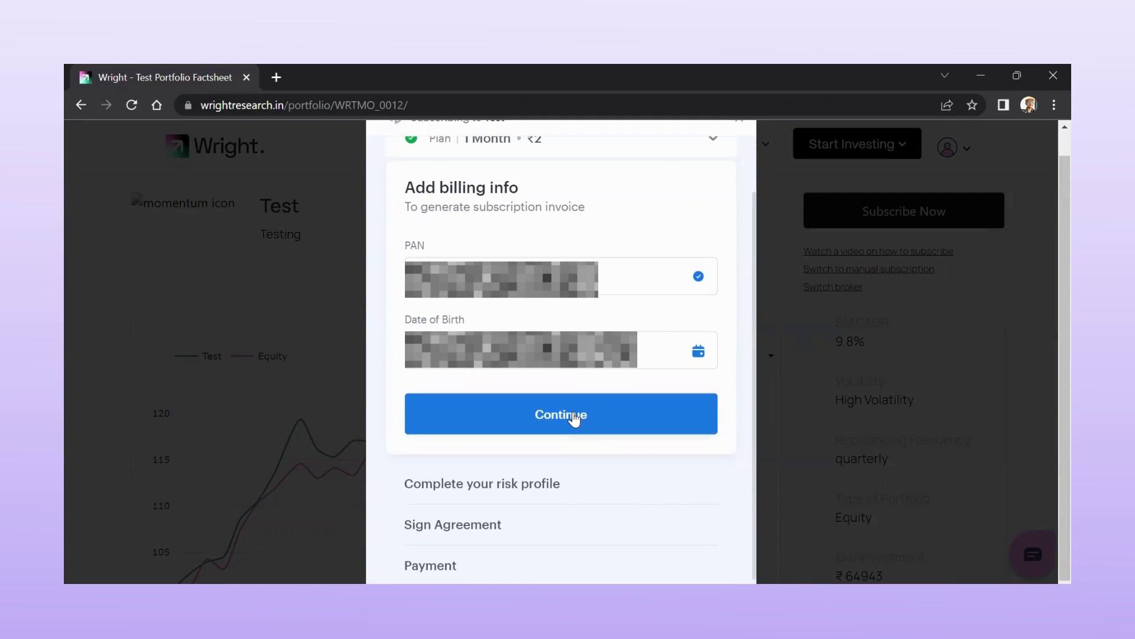
pyautogui.click(574, 419)
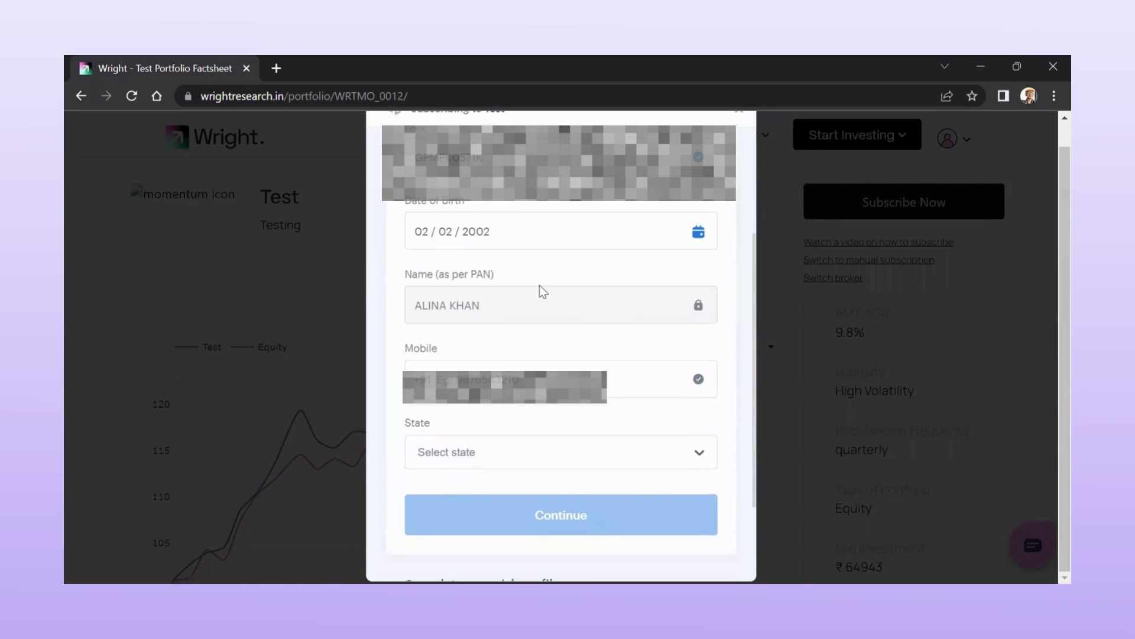
pyautogui.click(551, 392)
pyautogui.write('79057')
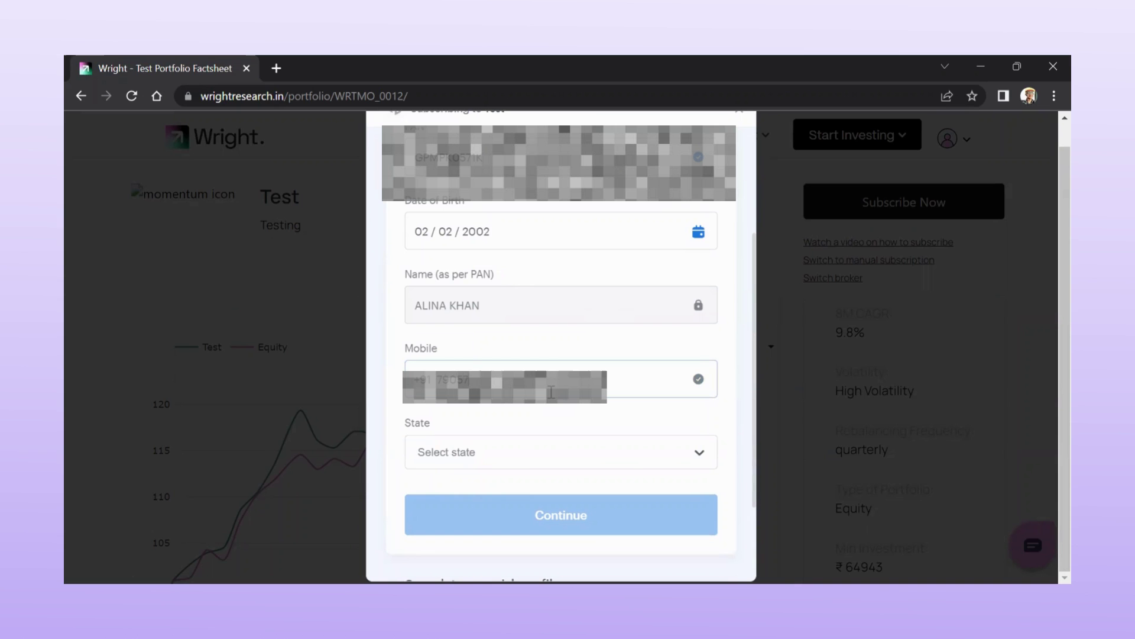
pyautogui.write('91')
pyautogui.scroll(-1, 551, 392)
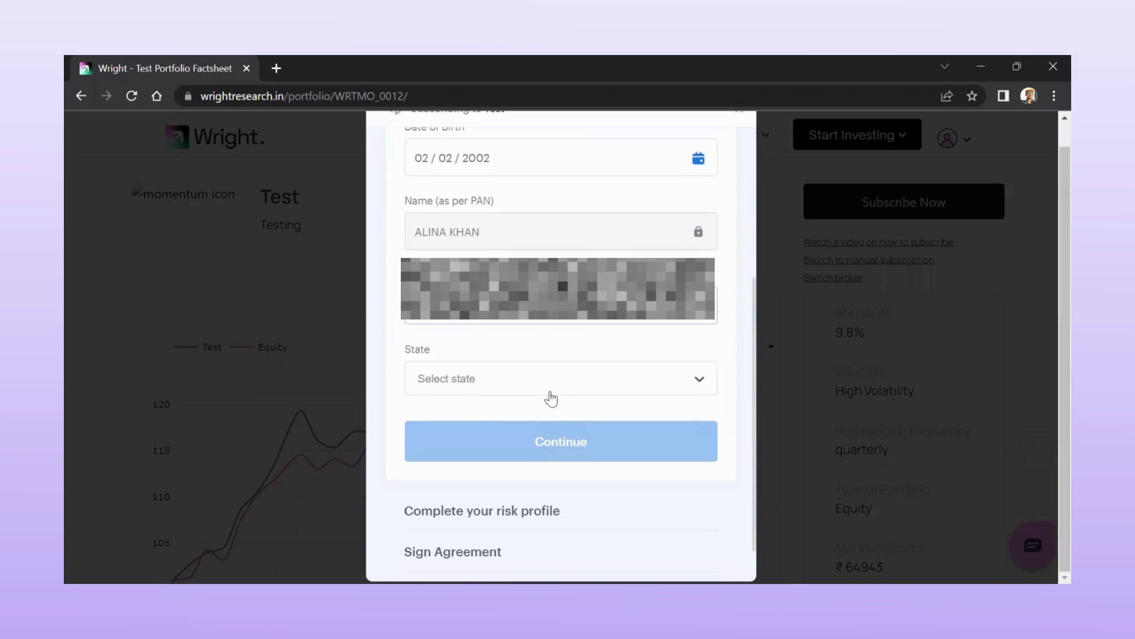
# Step: Pick Uttar Pradesh from the State dropdown
pyautogui.click(550, 396)
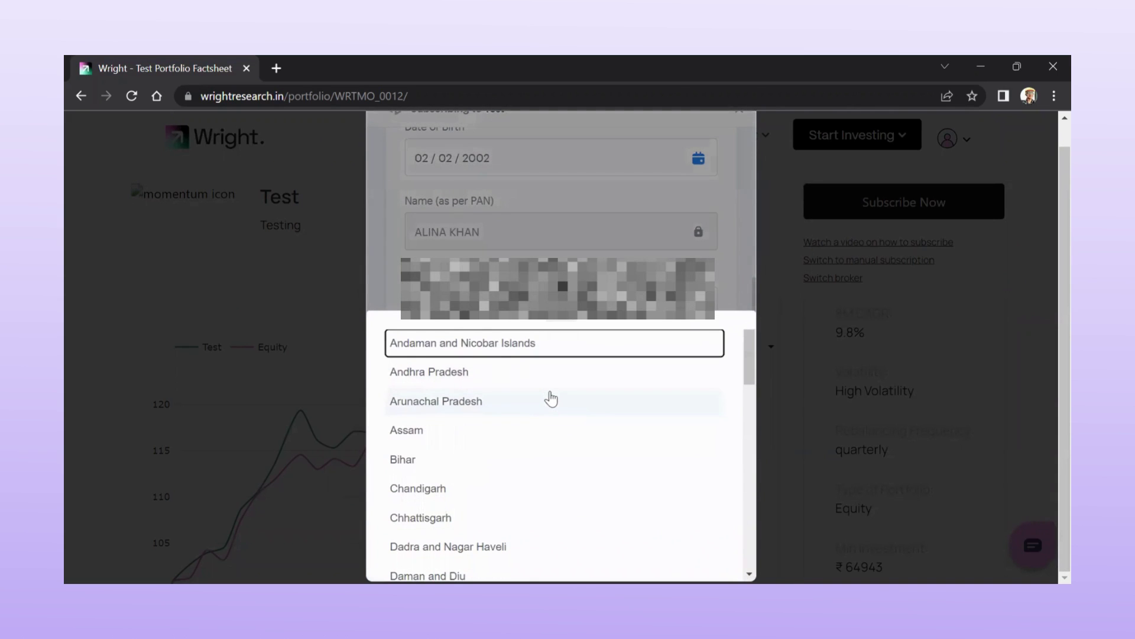
pyautogui.scroll(-9, 551, 398)
pyautogui.scroll(-7, 515, 431)
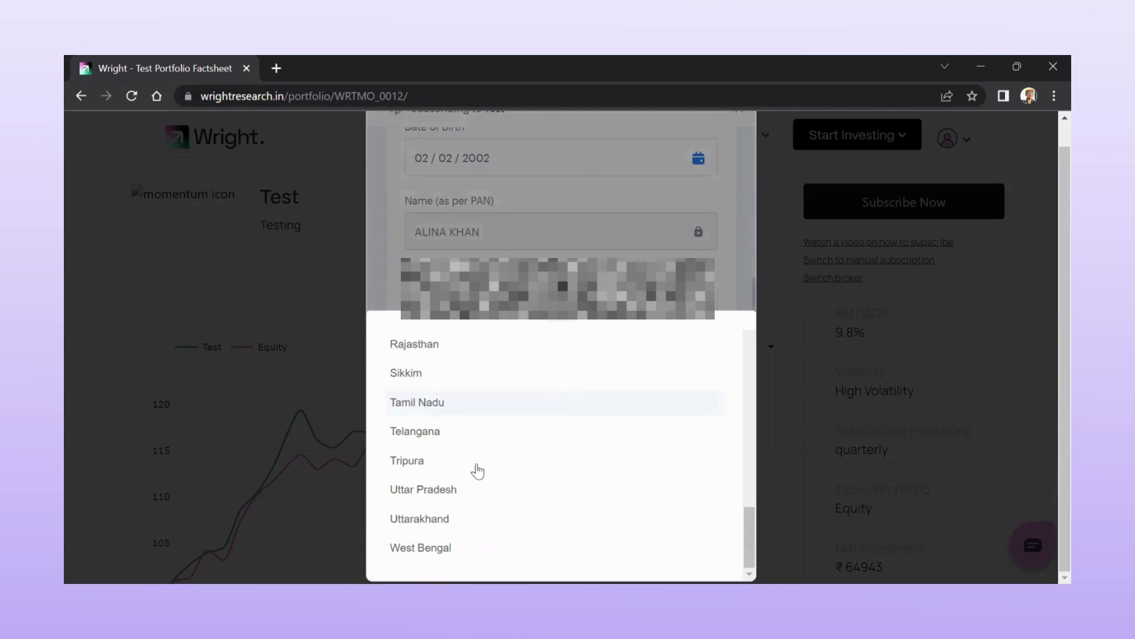
pyautogui.click(442, 499)
pyautogui.scroll(-1, 555, 408)
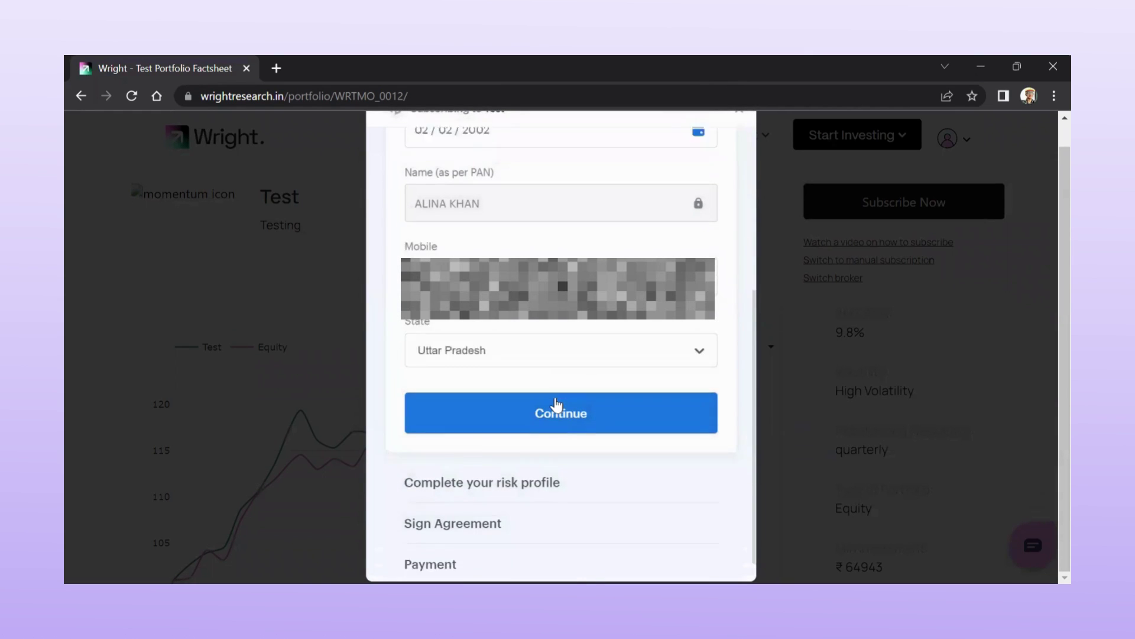
# Step: Answer capital protection as the objective, income under 15 Lakhs, and 20%–50% loan repayments
pyautogui.click(594, 402)
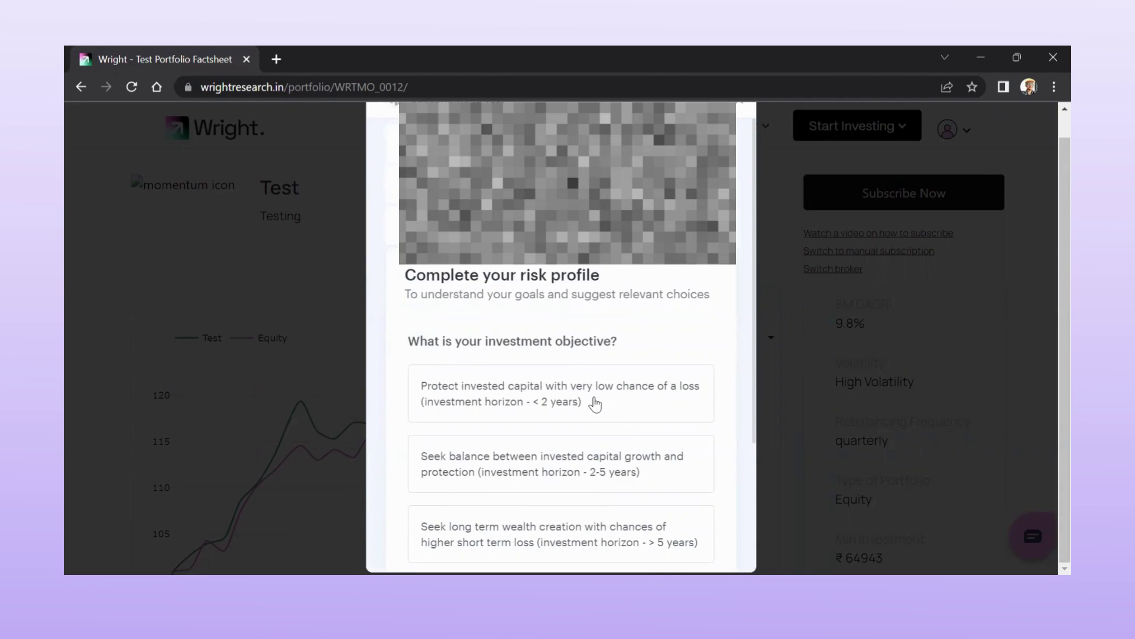
pyautogui.scroll(-2, 595, 403)
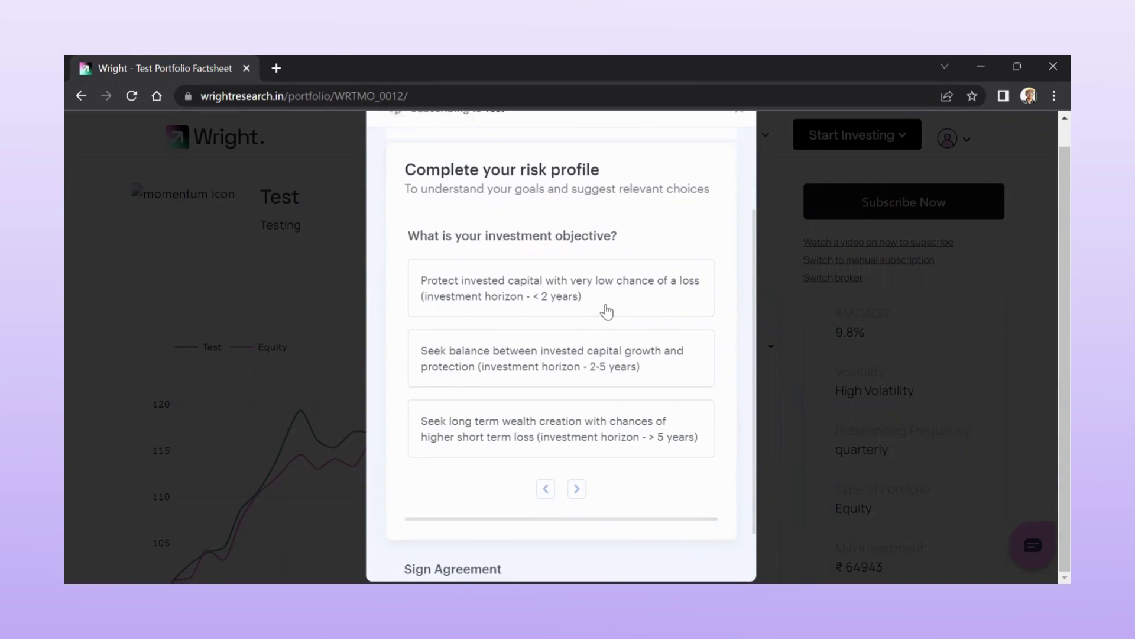
pyautogui.click(606, 310)
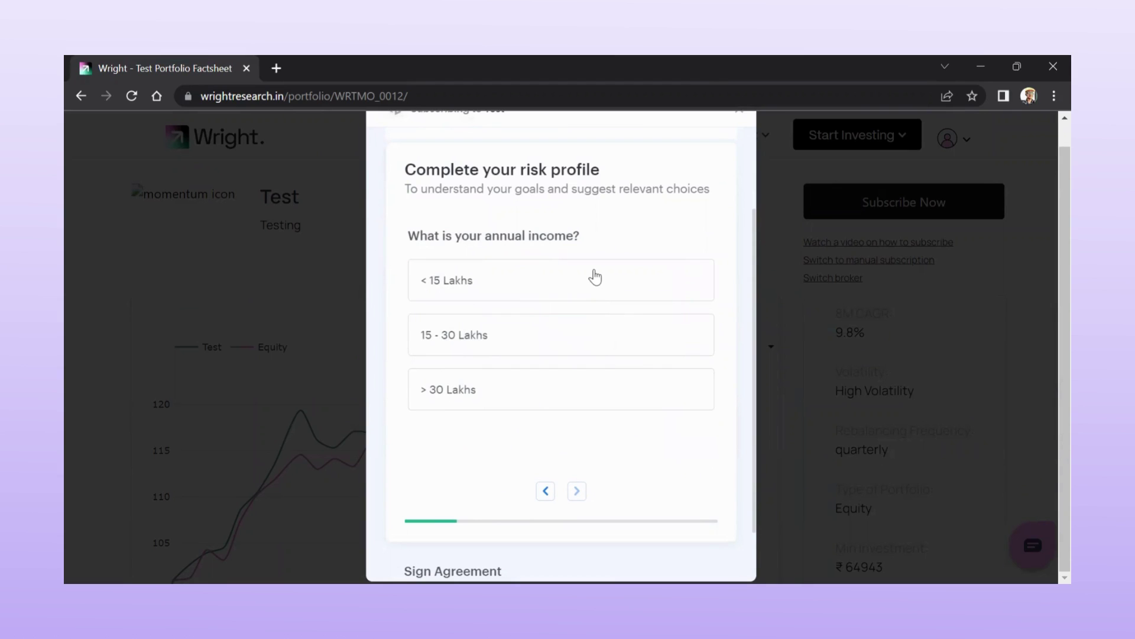
pyautogui.click(595, 275)
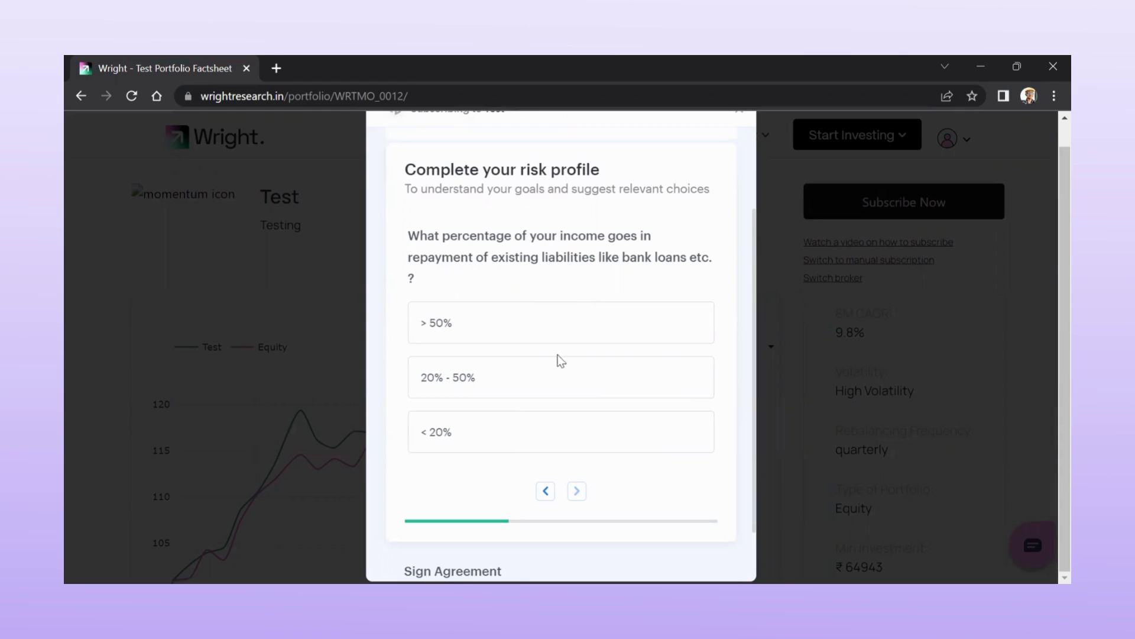
pyautogui.click(552, 387)
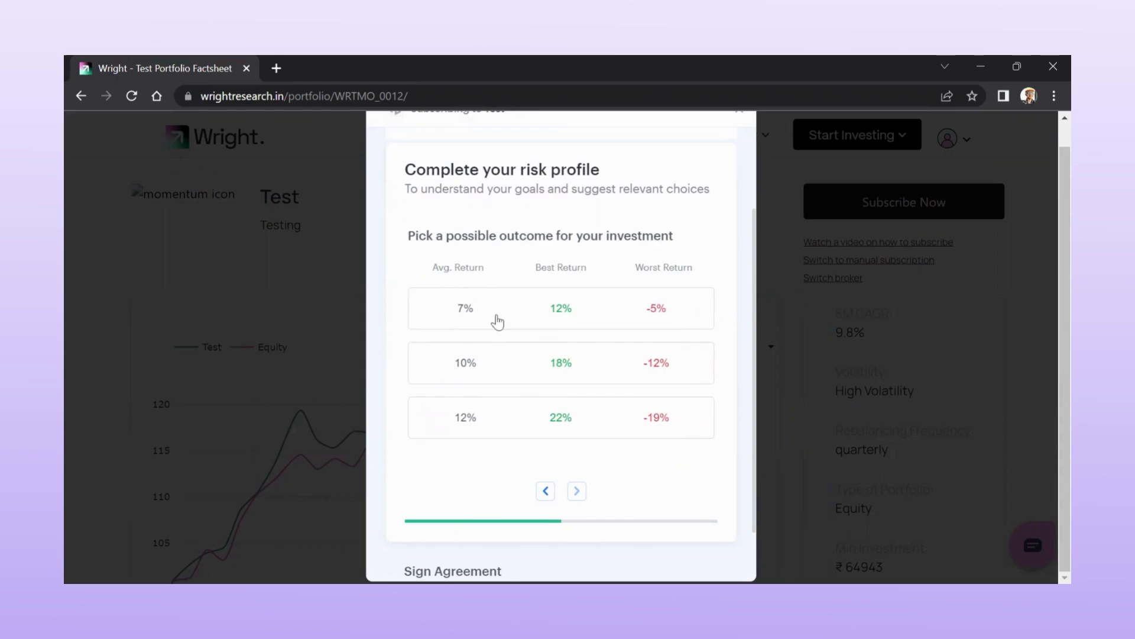
# Step: Pick the expected outcome, over 15% of wealth invested, and Mutual Funds as current holdings
pyautogui.click(483, 364)
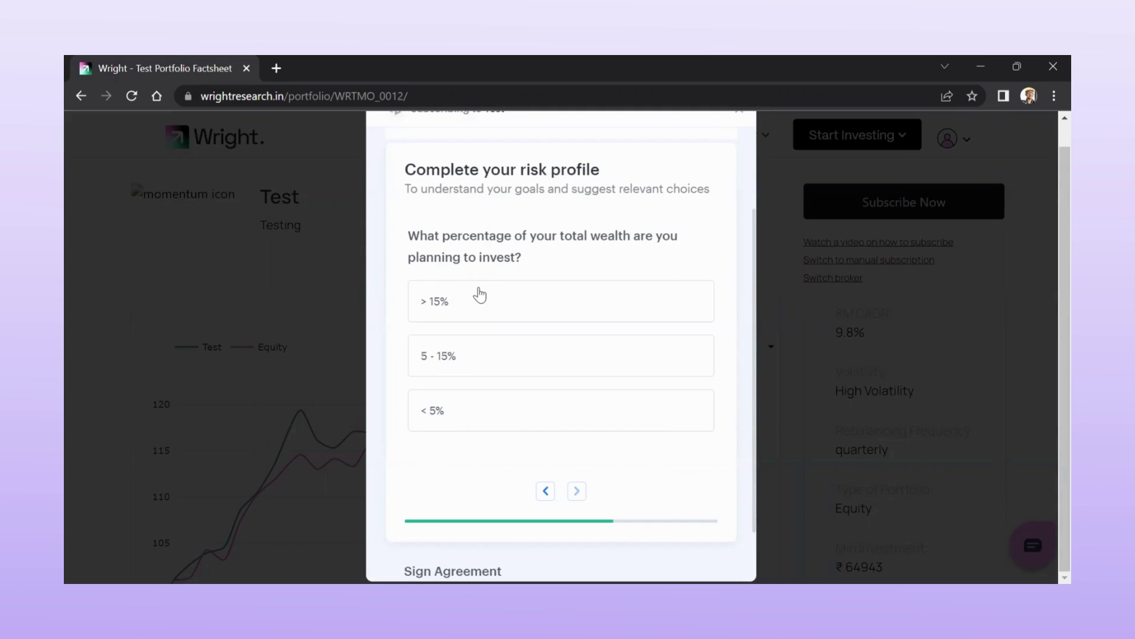
pyautogui.click(479, 295)
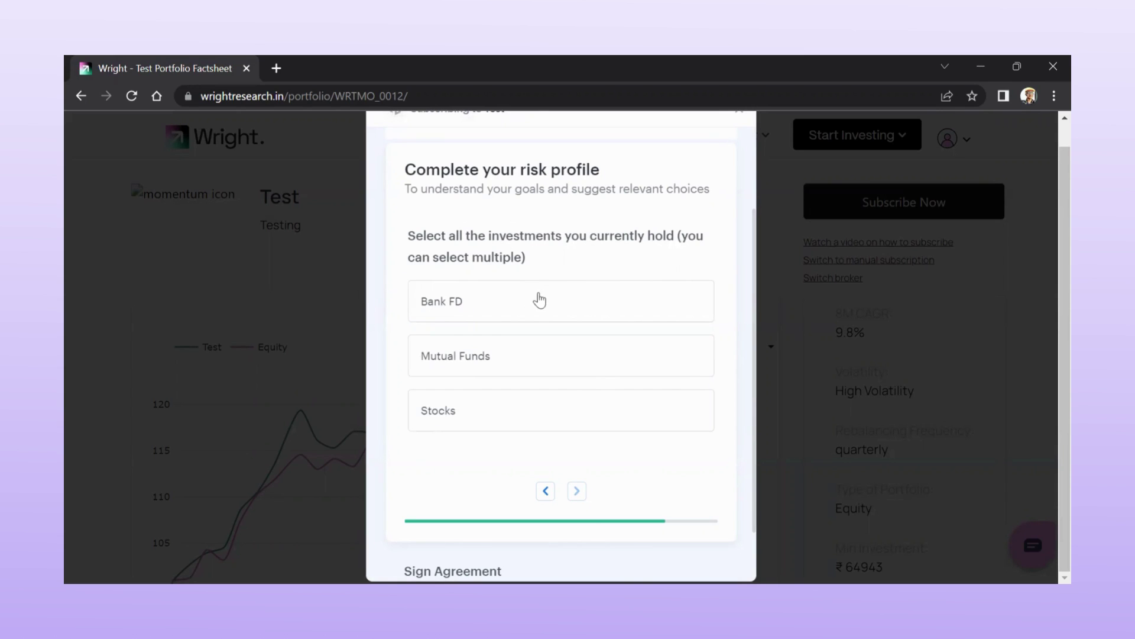
pyautogui.click(528, 357)
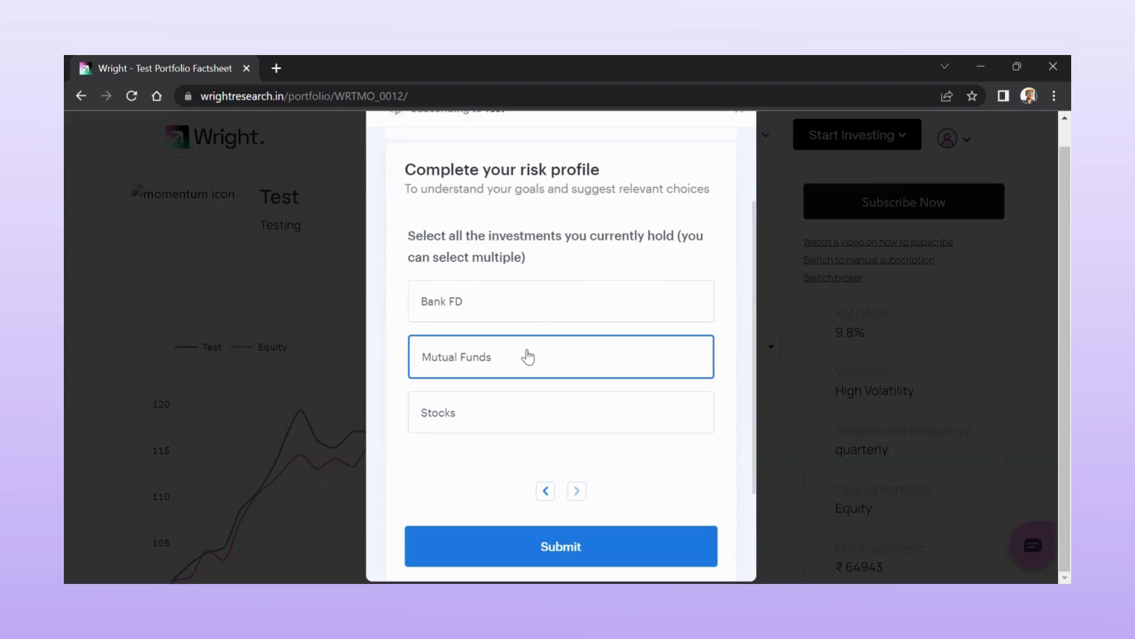
pyautogui.scroll(-2, 527, 354)
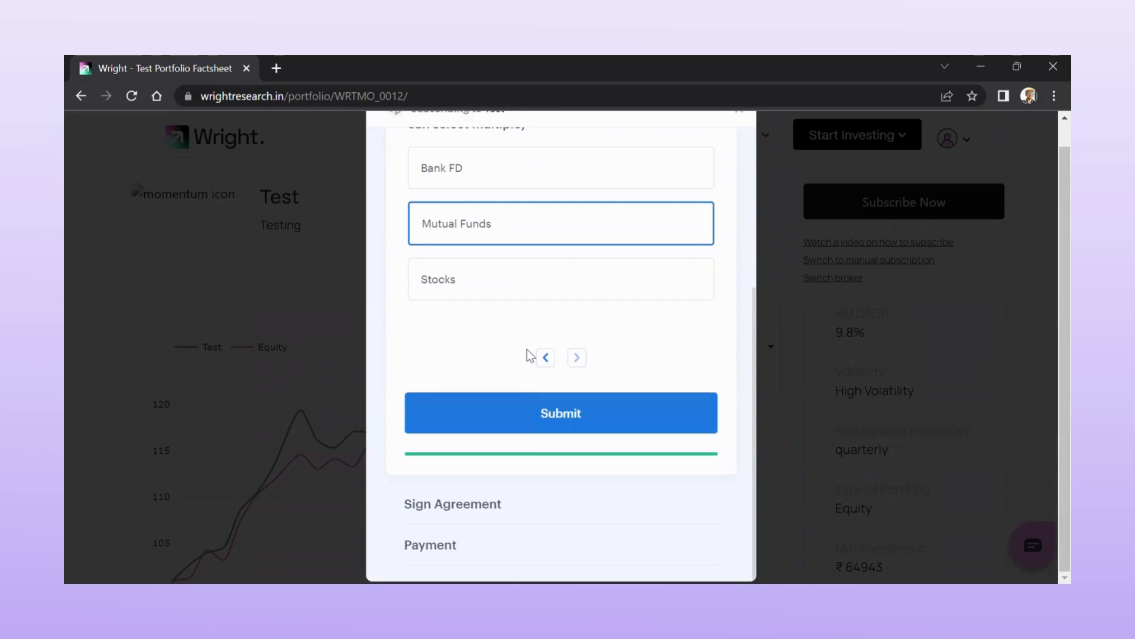
# Step: Submit the risk answers and accept the resulting Low risk profile
pyautogui.click(536, 412)
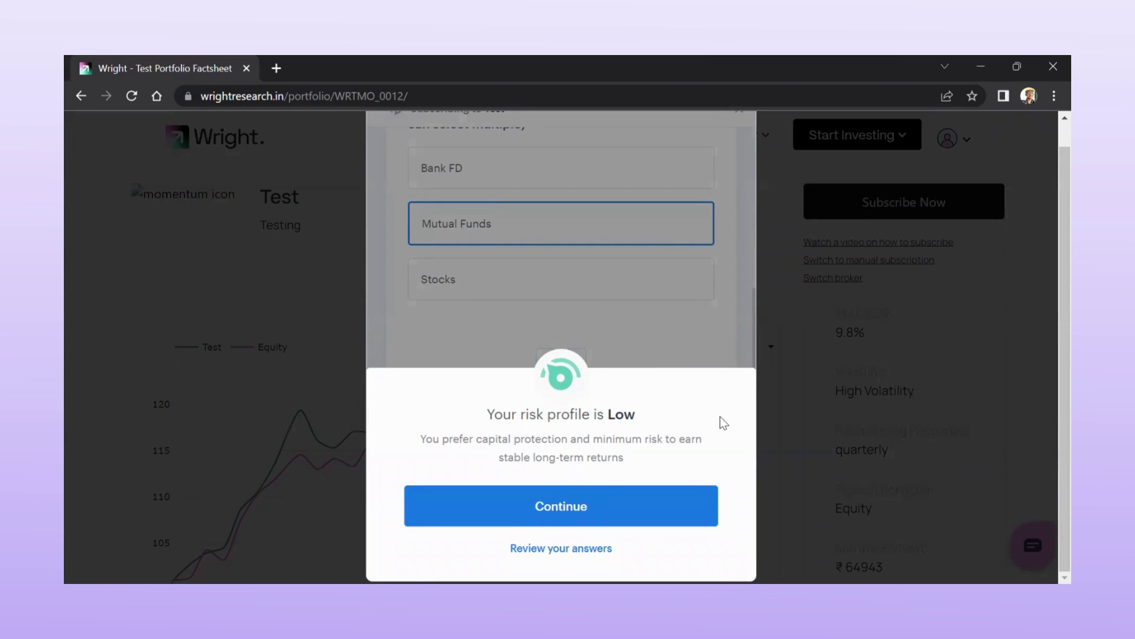
pyautogui.click(600, 510)
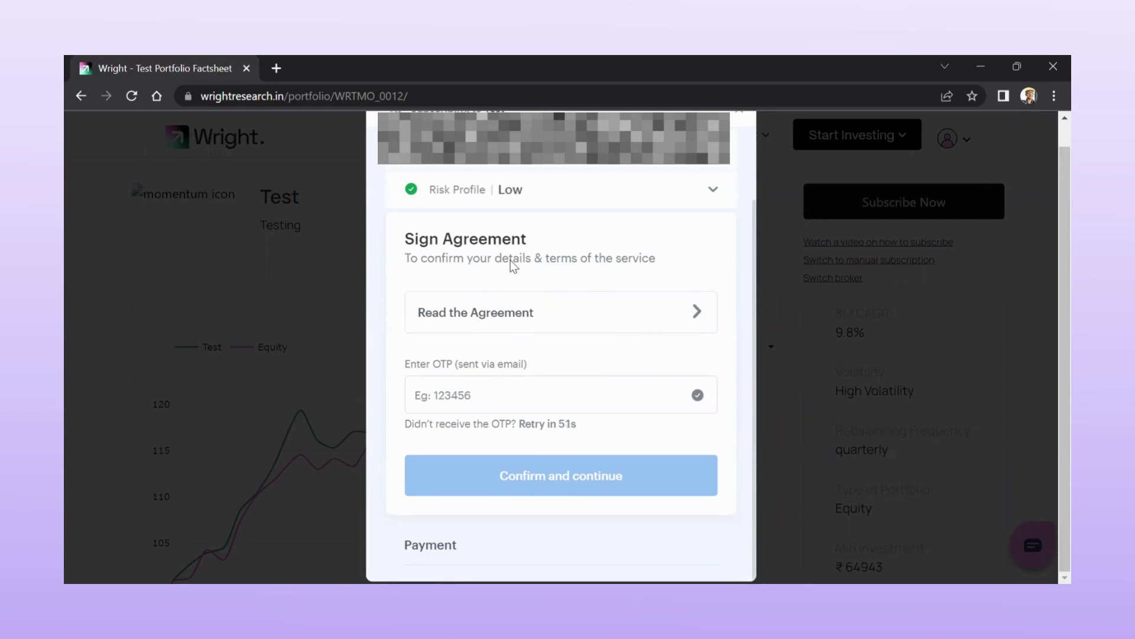
# Step: Read through the full Investment Adviser Agreement
pyautogui.click(654, 311)
pyautogui.scroll(-2, 654, 311)
pyautogui.scroll(-2, 653, 311)
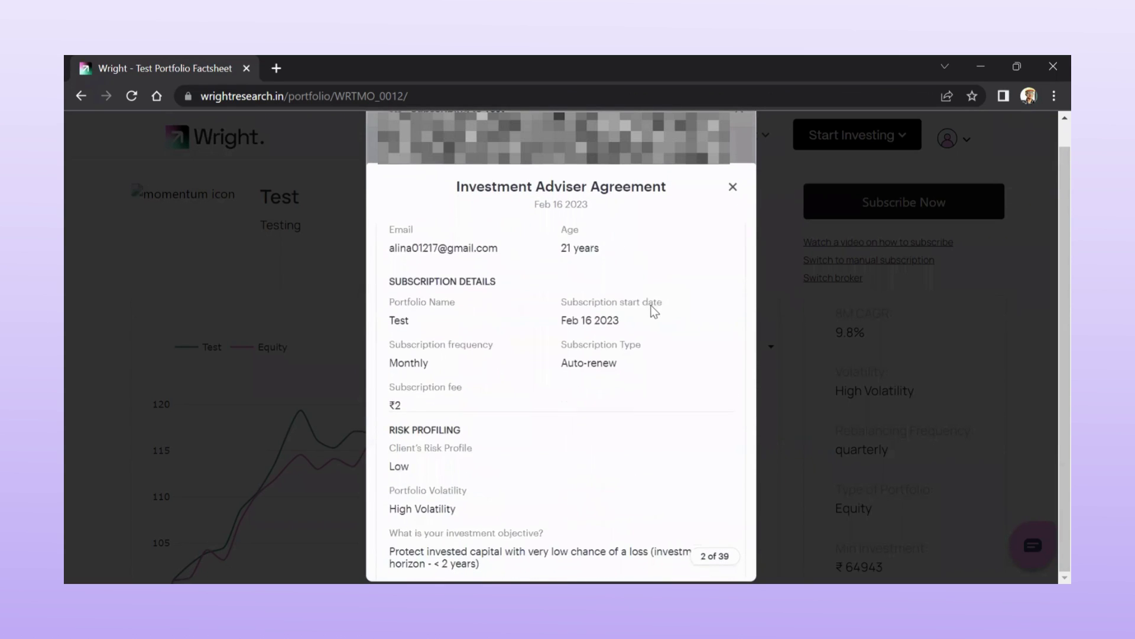
pyautogui.scroll(-4, 654, 311)
pyautogui.scroll(-3, 653, 312)
pyautogui.scroll(-5, 653, 311)
pyautogui.scroll(-5, 653, 311)
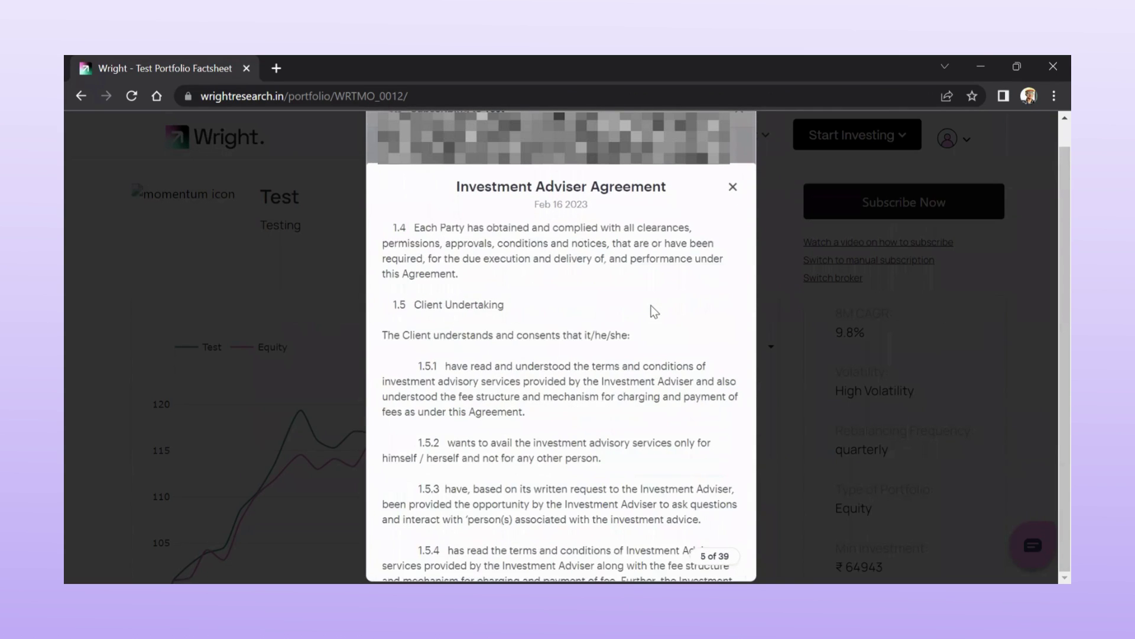
pyautogui.scroll(-4, 653, 311)
pyautogui.scroll(-4, 654, 312)
pyautogui.scroll(-4, 653, 312)
pyautogui.scroll(-2, 654, 312)
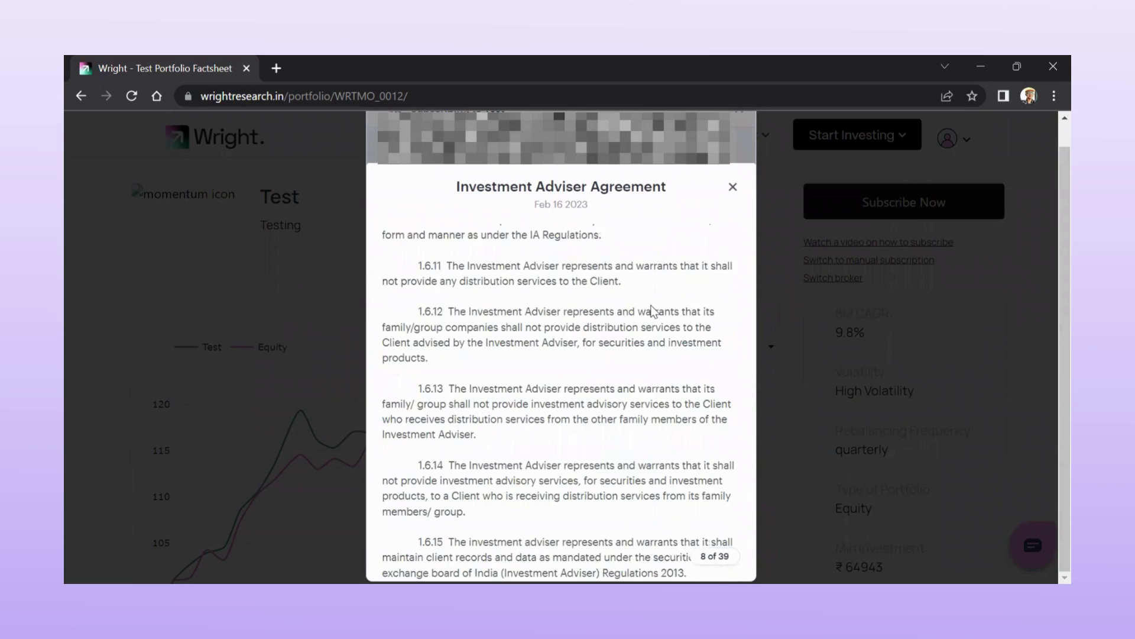
pyautogui.scroll(-1, 653, 312)
pyautogui.scroll(-4, 654, 311)
pyautogui.scroll(-4, 653, 312)
pyautogui.scroll(-3, 654, 312)
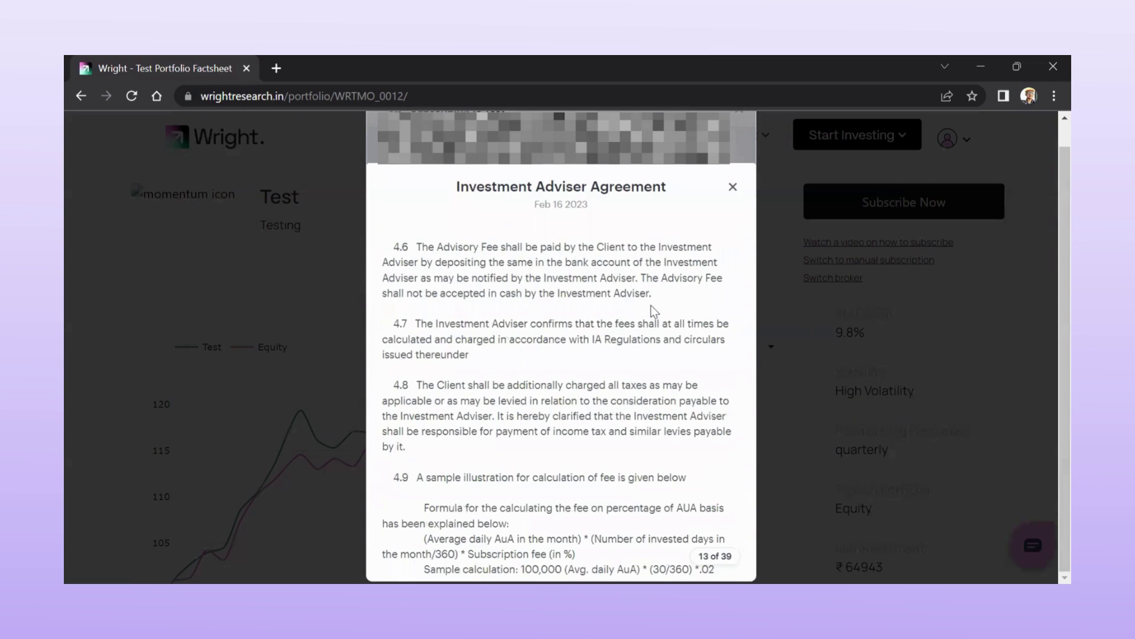
pyautogui.scroll(-4, 653, 312)
pyautogui.scroll(-5, 653, 311)
pyautogui.scroll(-5, 653, 311)
pyautogui.scroll(-4, 654, 311)
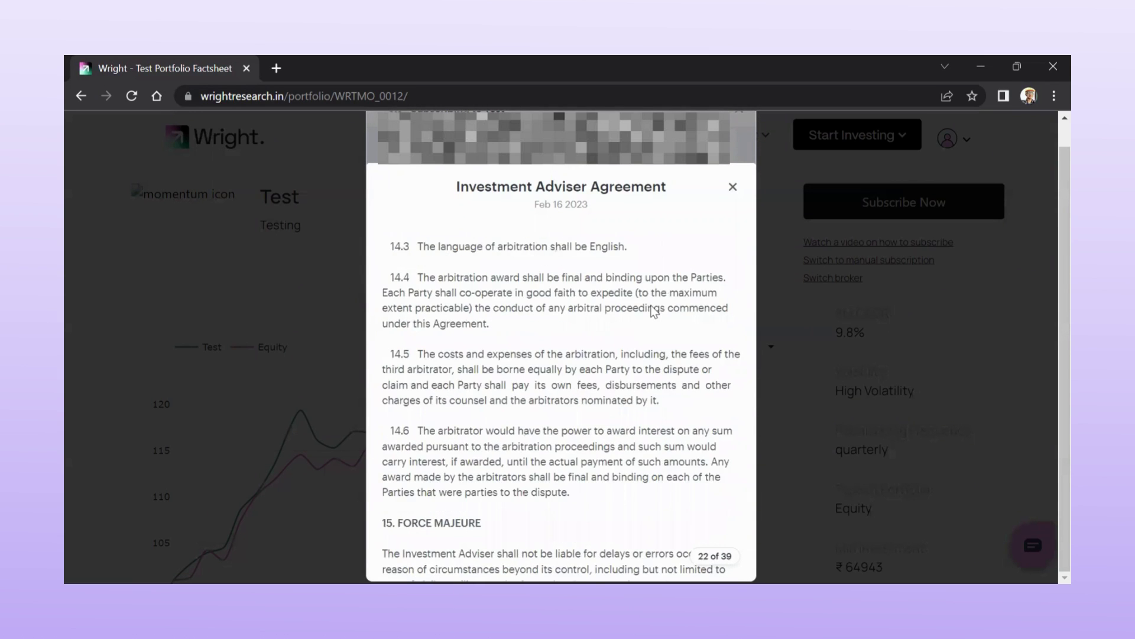
pyautogui.scroll(-3, 729, 213)
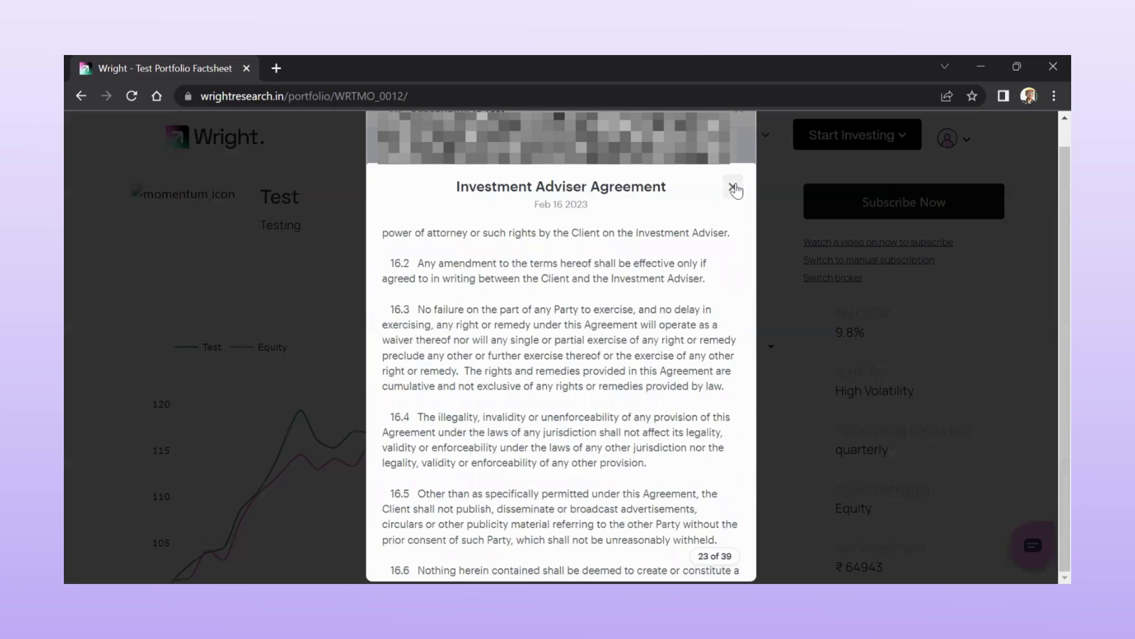
# Step: Close the agreement and enter the emailed OTP in the signing field
pyautogui.click(733, 187)
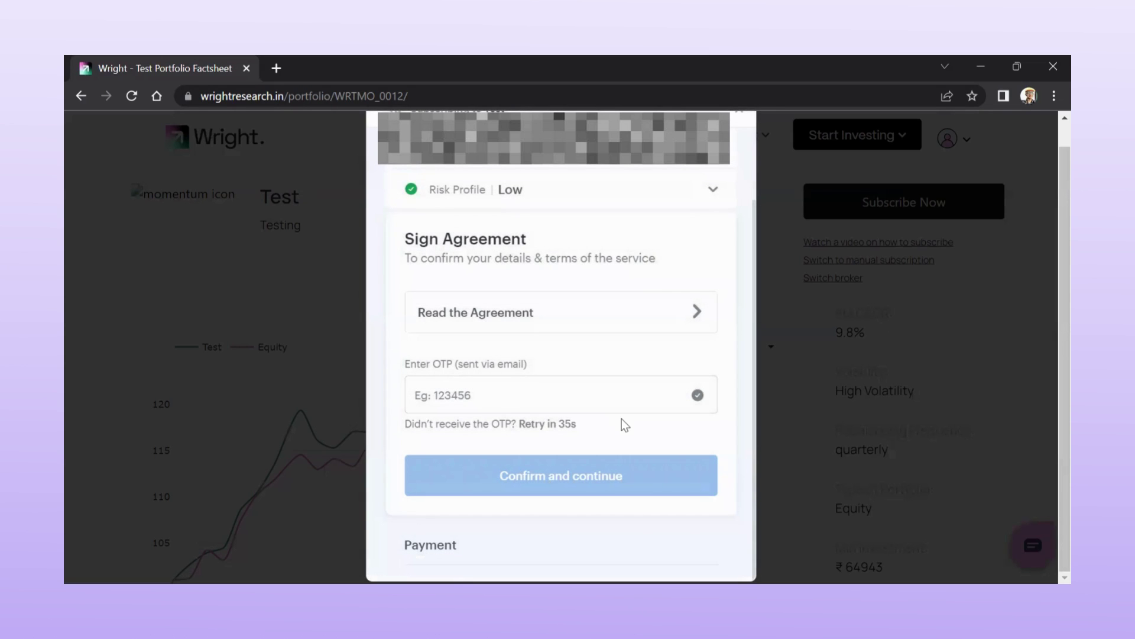
pyautogui.click(521, 398)
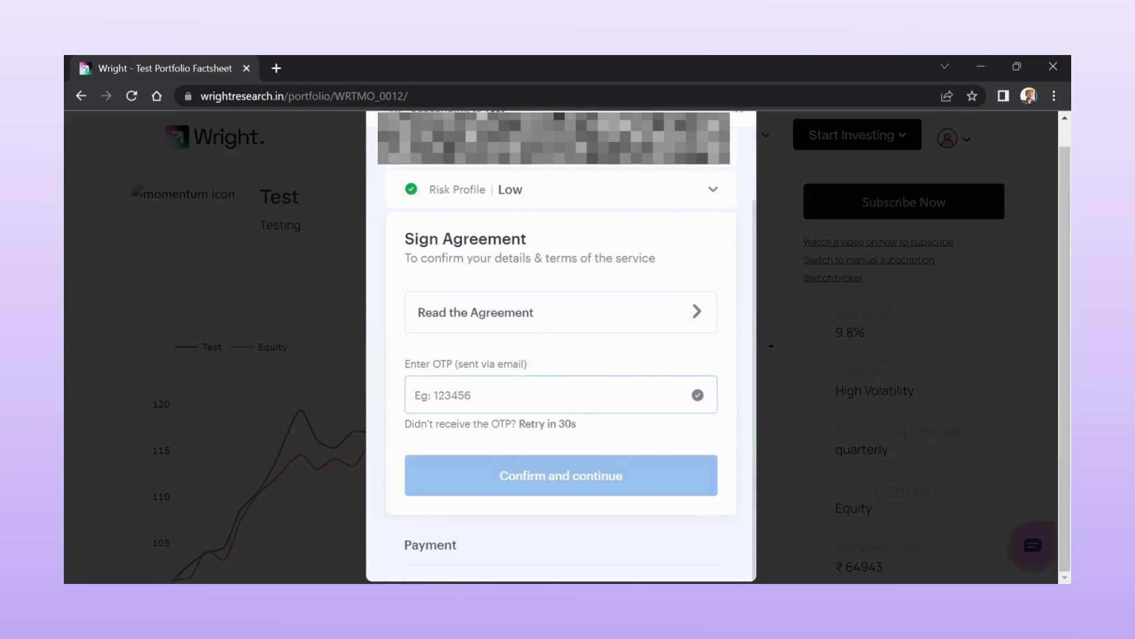
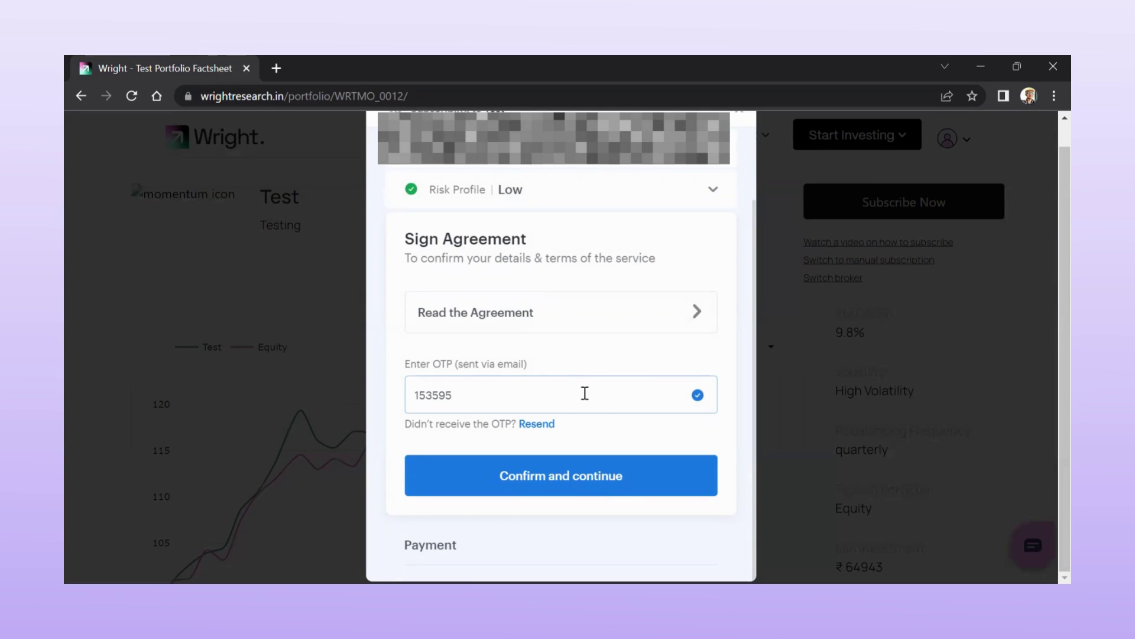
# Step: Sign the agreement with the OTP and choose UPI as the payment method
pyautogui.click(589, 475)
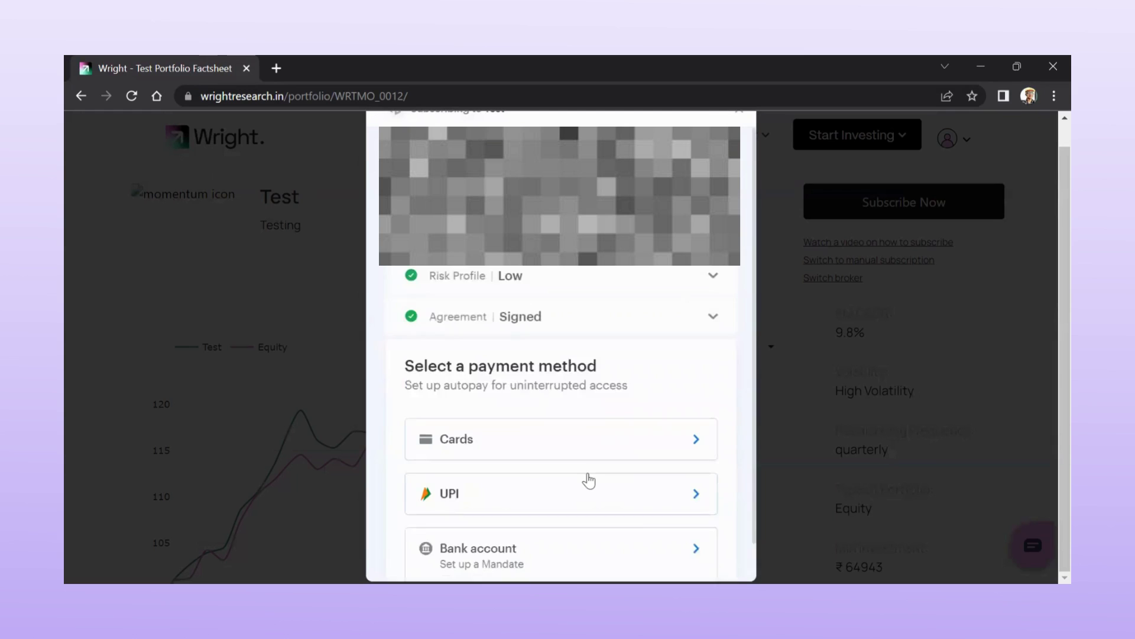
pyautogui.scroll(-1, 589, 480)
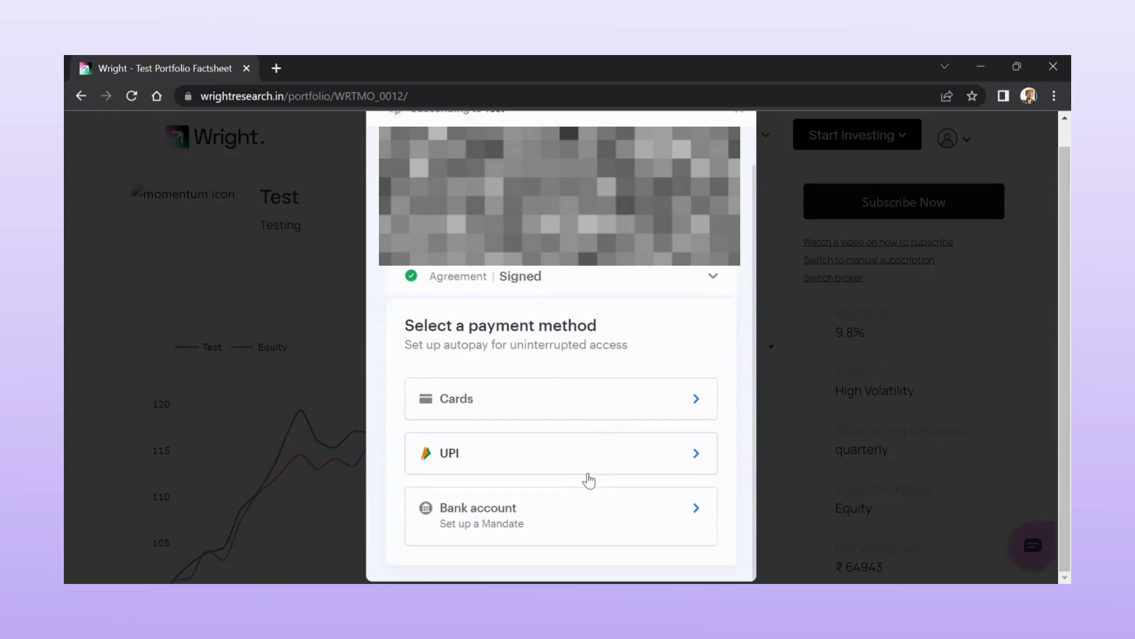
pyautogui.click(620, 454)
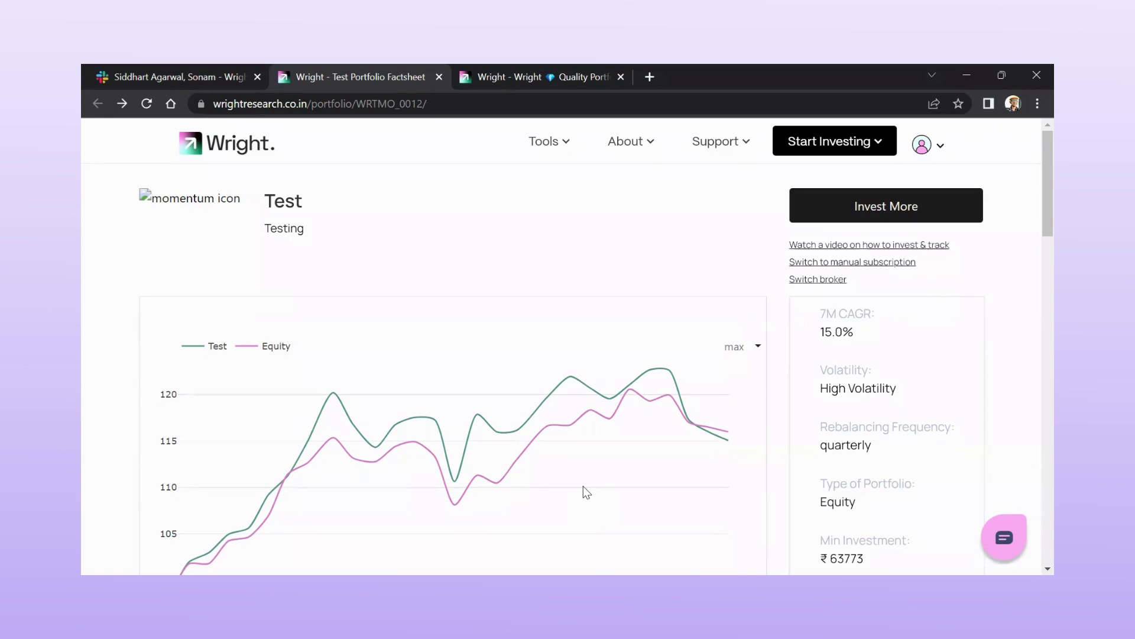
pyautogui.scroll(-5, 583, 485)
pyautogui.scroll(-3, 583, 485)
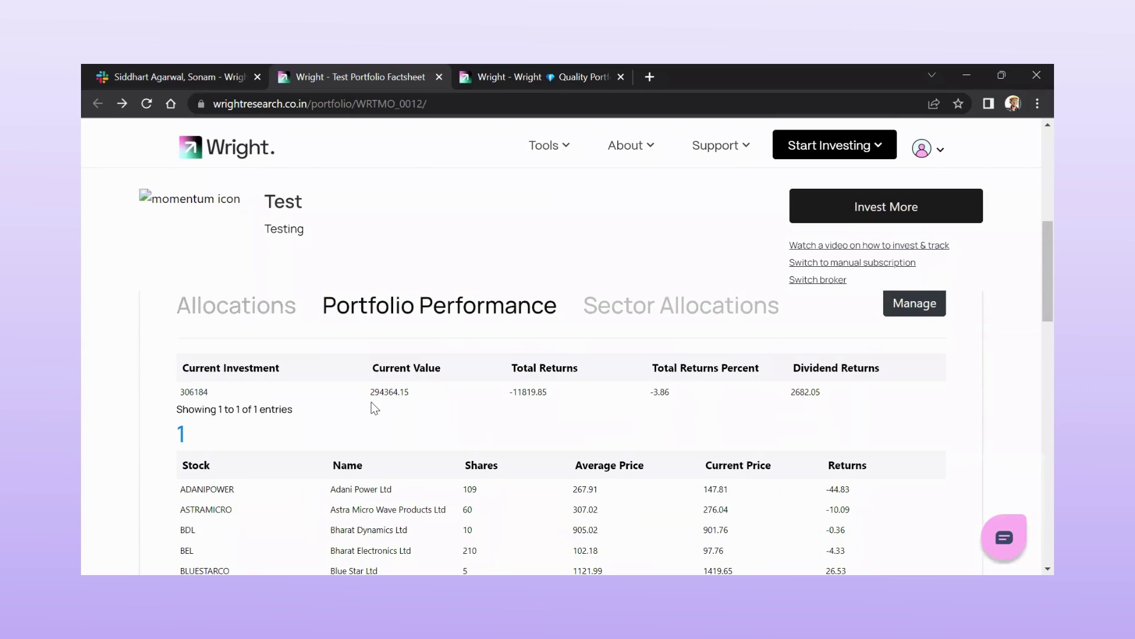
pyautogui.scroll(-3, 373, 407)
pyautogui.scroll(-2, 373, 407)
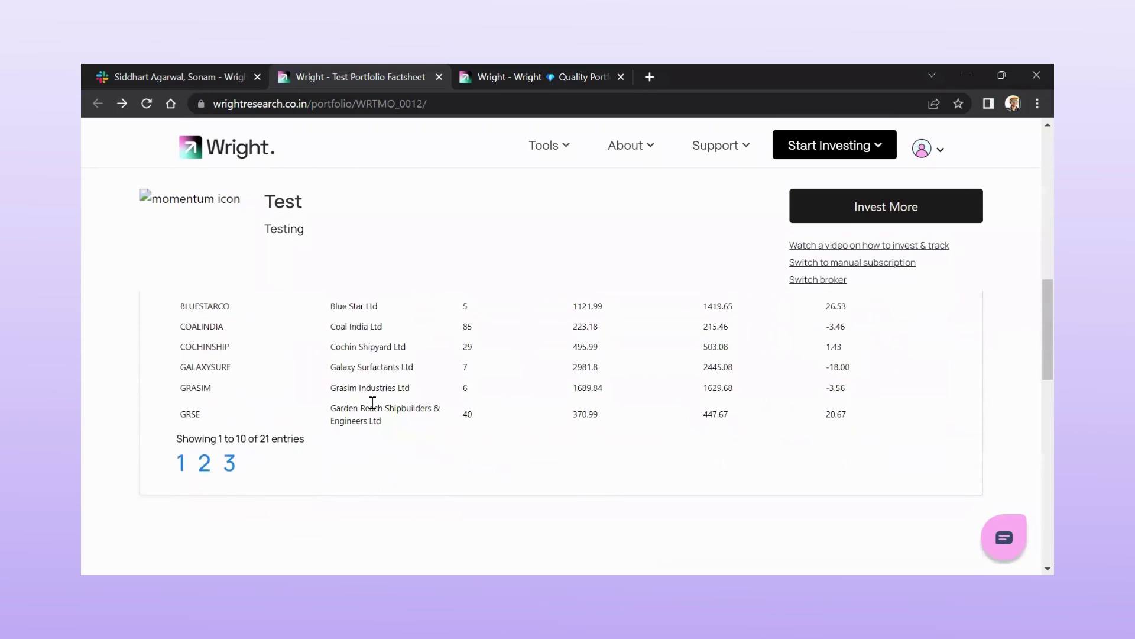
pyautogui.scroll(4, 373, 405)
pyautogui.scroll(1, 372, 403)
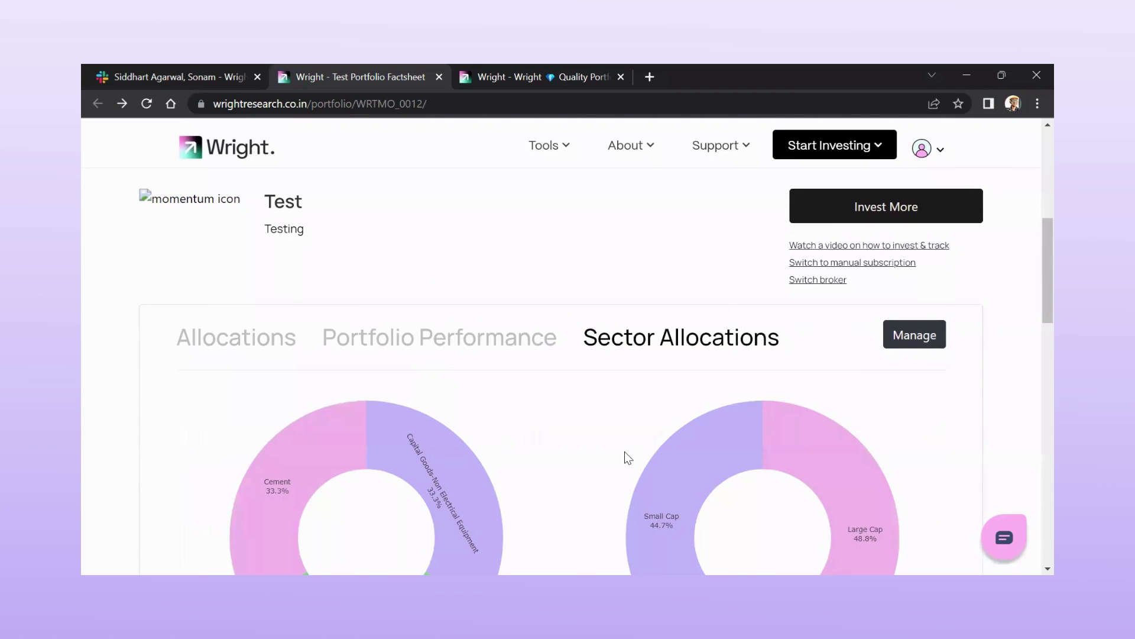
pyautogui.scroll(-2, 624, 452)
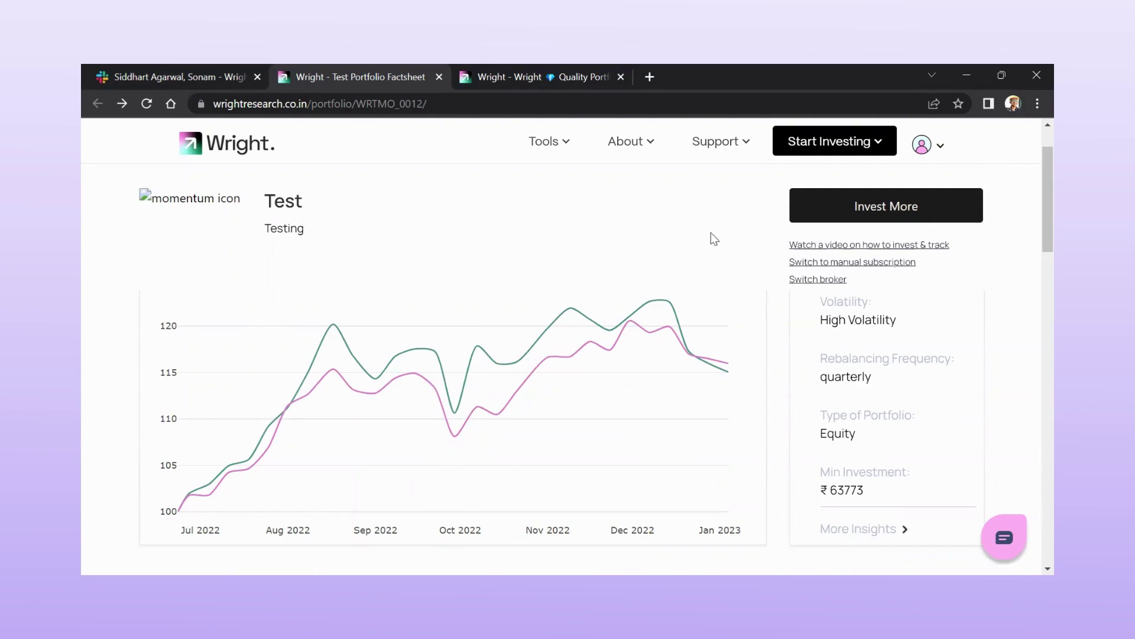
# Step: Invest ₹5,836.01 more in Test, placing the Adani Power and Parag Milk Foods buy orders
pyautogui.click(832, 216)
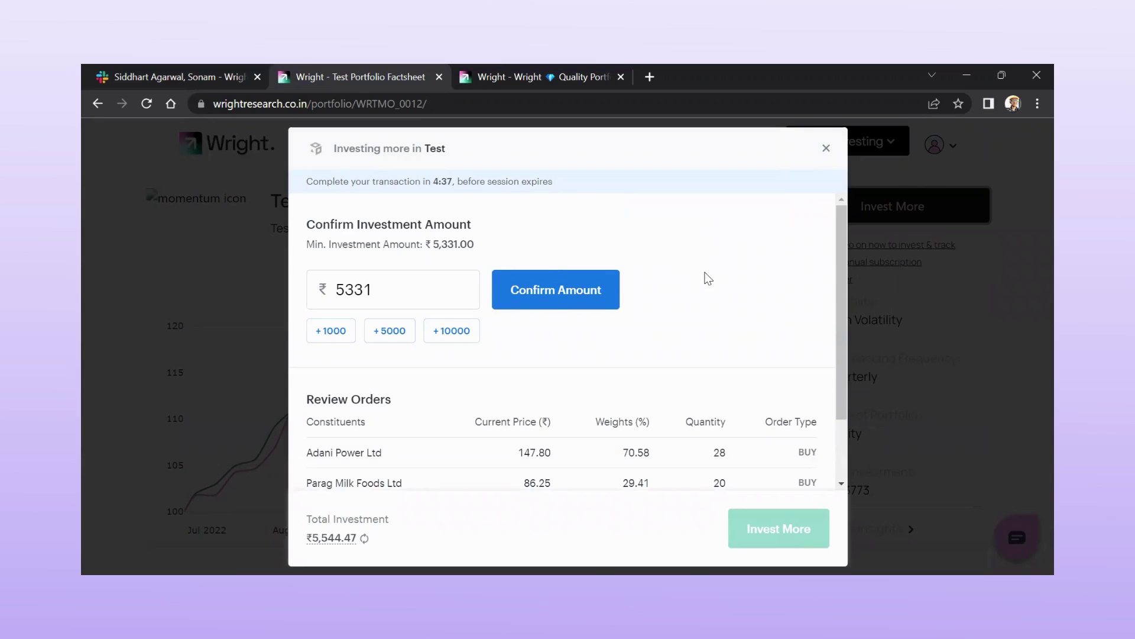
pyautogui.scroll(-2, 708, 277)
pyautogui.scroll(2, 708, 278)
pyautogui.click(569, 300)
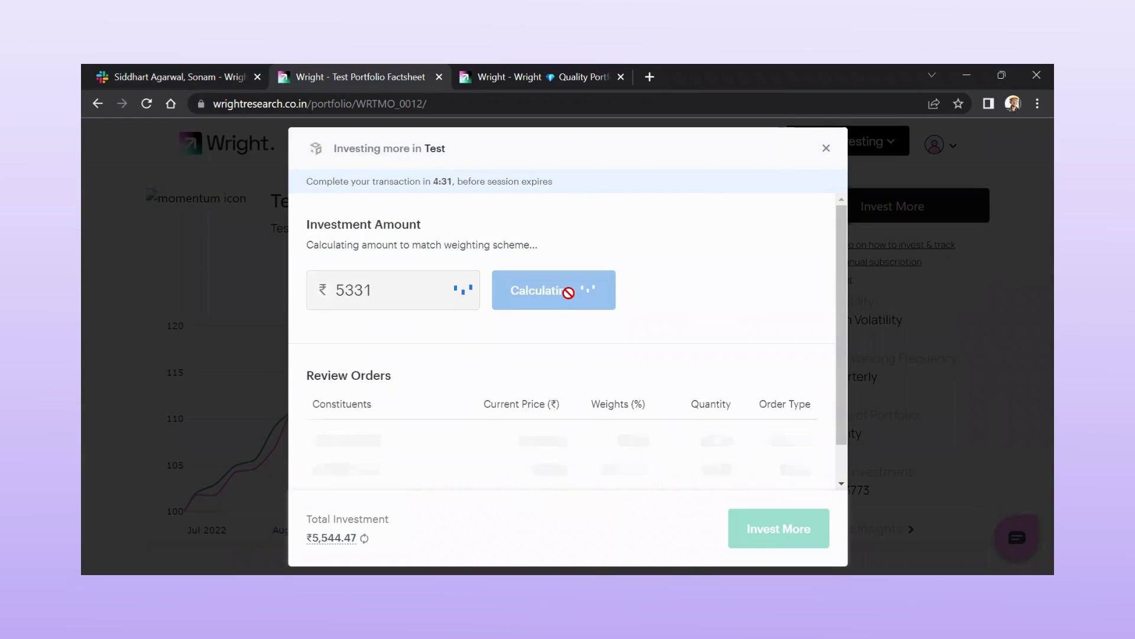
pyautogui.scroll(-2, 690, 300)
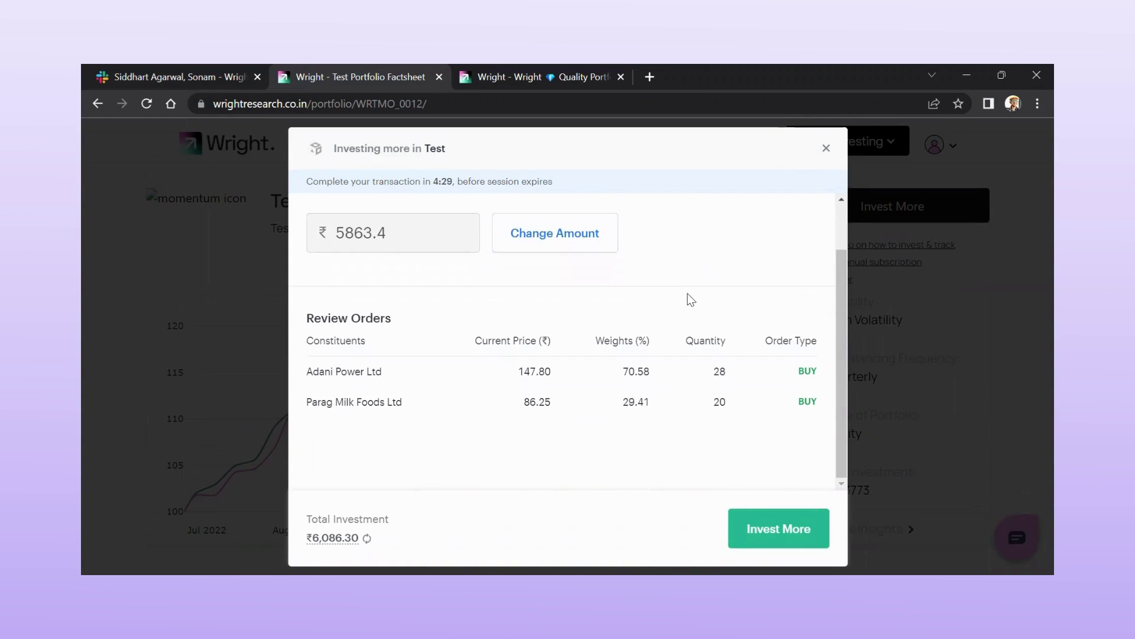
pyautogui.click(772, 536)
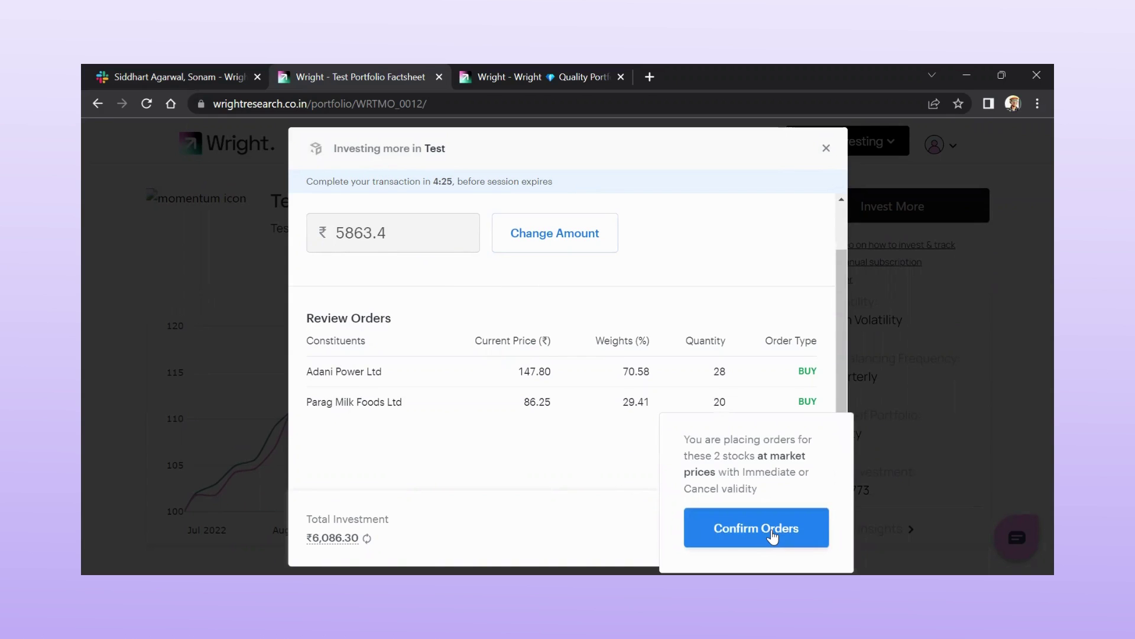
pyautogui.click(771, 531)
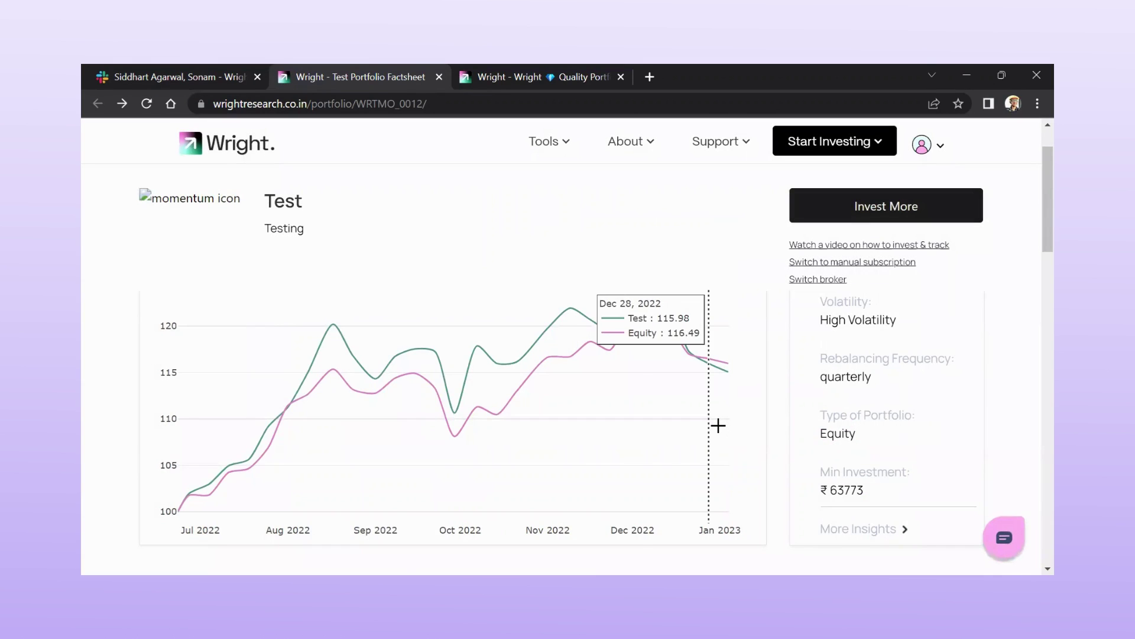
# Step: Find the Test factsheet's Allocations section and view its Portfolio Performance tab
pyautogui.scroll(-1, 723, 430)
pyautogui.scroll(-3, 723, 430)
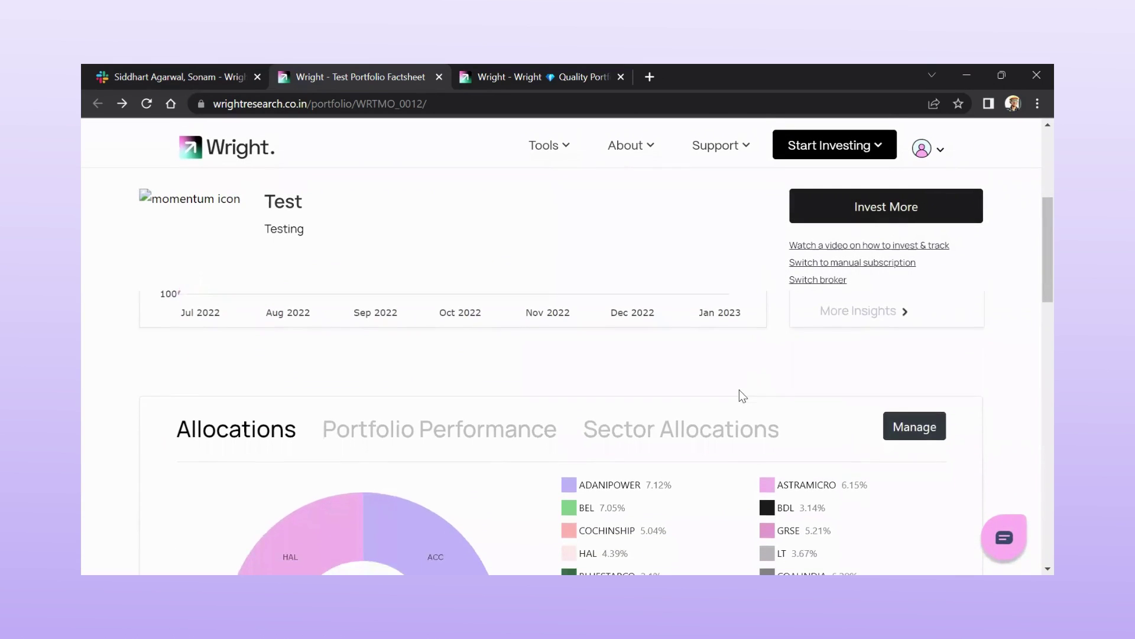
pyautogui.scroll(-1, 739, 390)
pyautogui.scroll(-1, 739, 389)
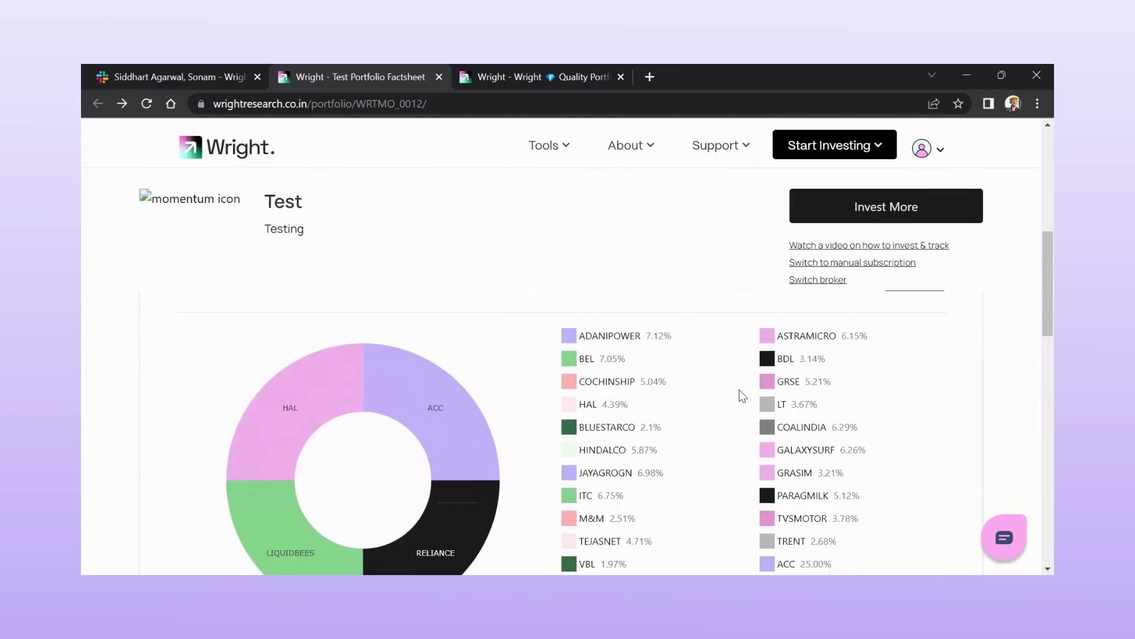
pyautogui.scroll(-1, 739, 389)
pyautogui.scroll(2, 739, 390)
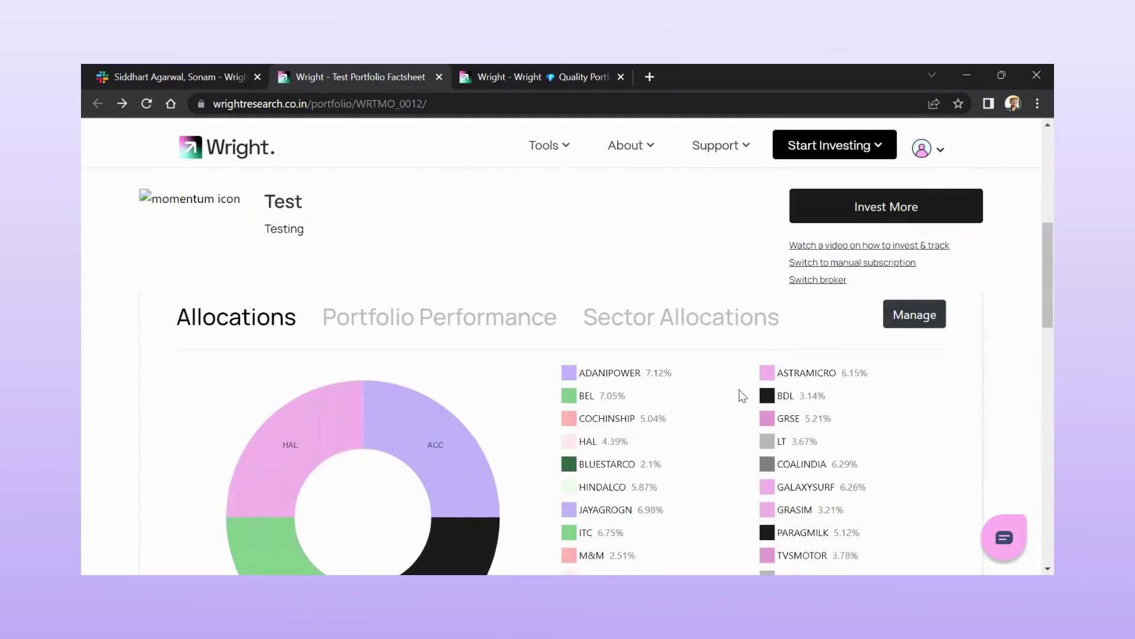
pyautogui.click(454, 282)
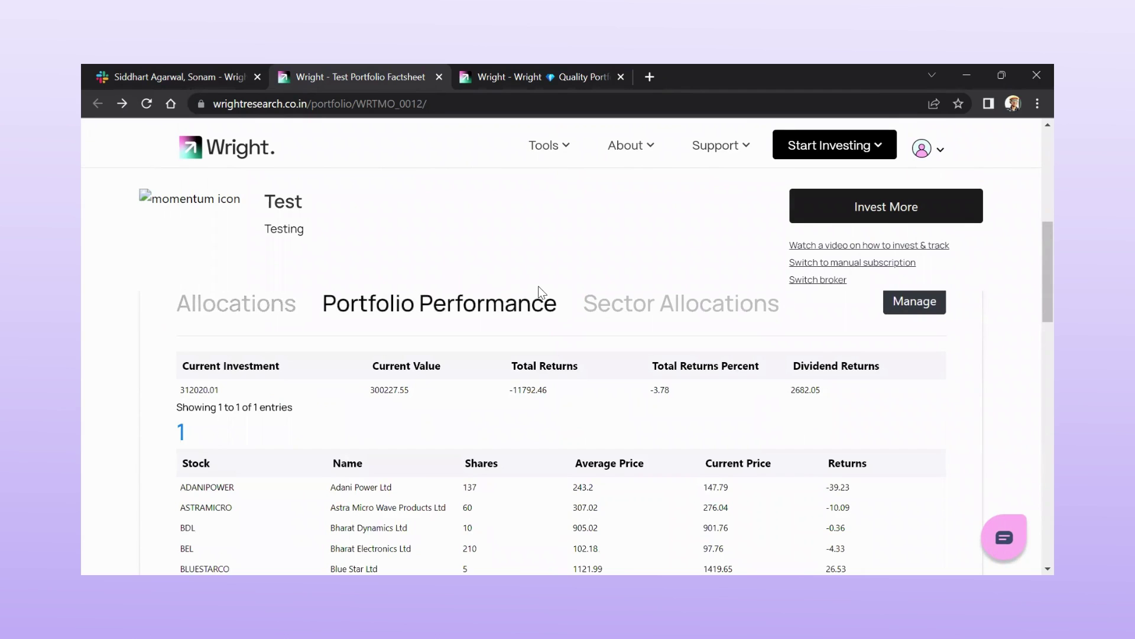
# Step: Show the Test portfolio's Sector Allocations breakdown
pyautogui.scroll(-1, 652, 443)
pyautogui.scroll(1, 709, 367)
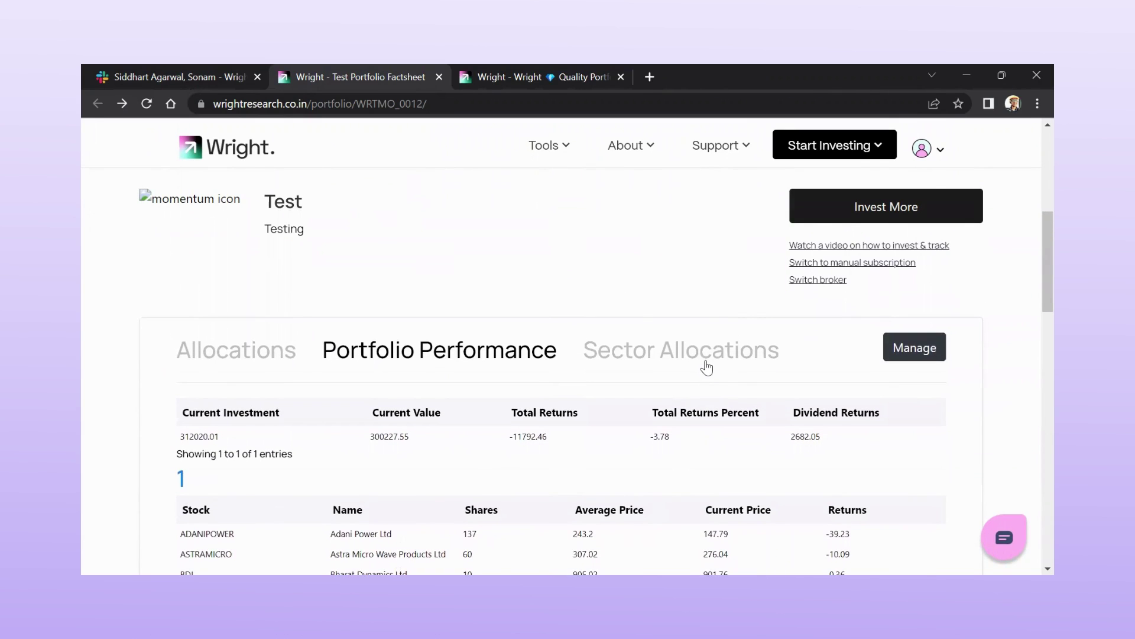
pyautogui.click(707, 367)
pyautogui.scroll(-2, 730, 426)
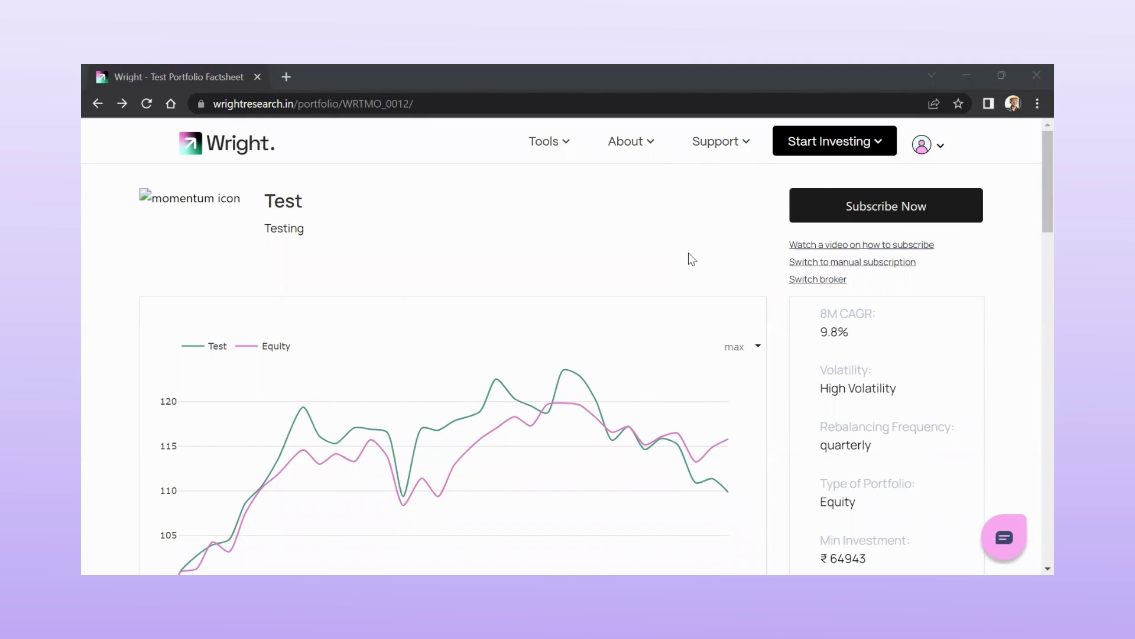
# Step: Switch the Test factsheet from broker-based to manual subscription mode
pyautogui.click(902, 264)
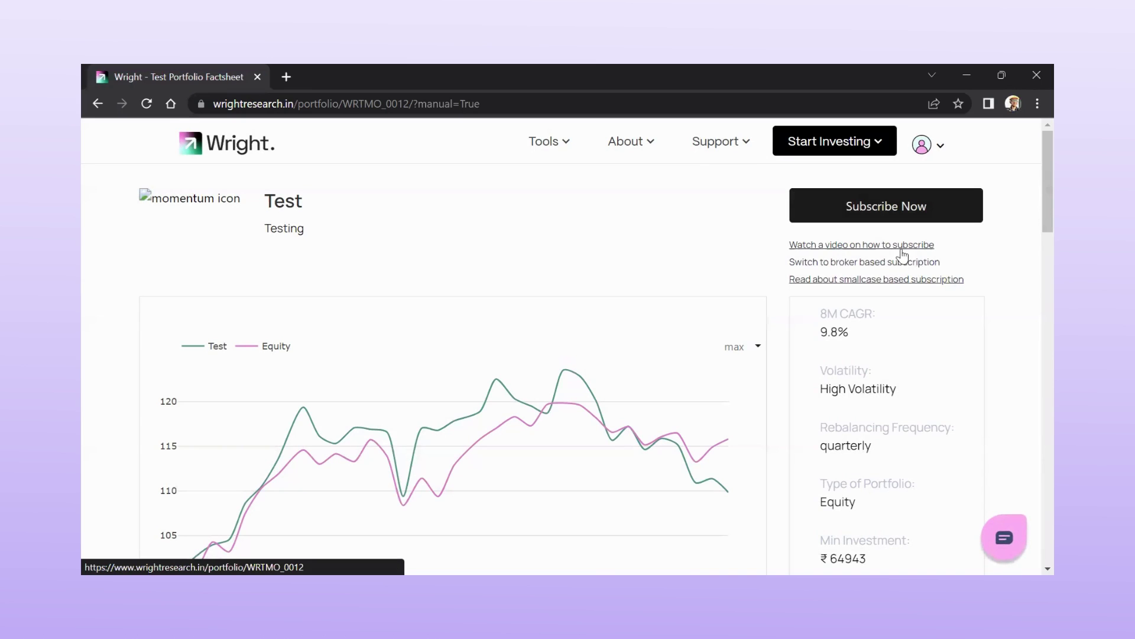
# Step: Start the Test subscription; choose a high capital appreciation objective and minimal loss tolerance
pyautogui.click(905, 203)
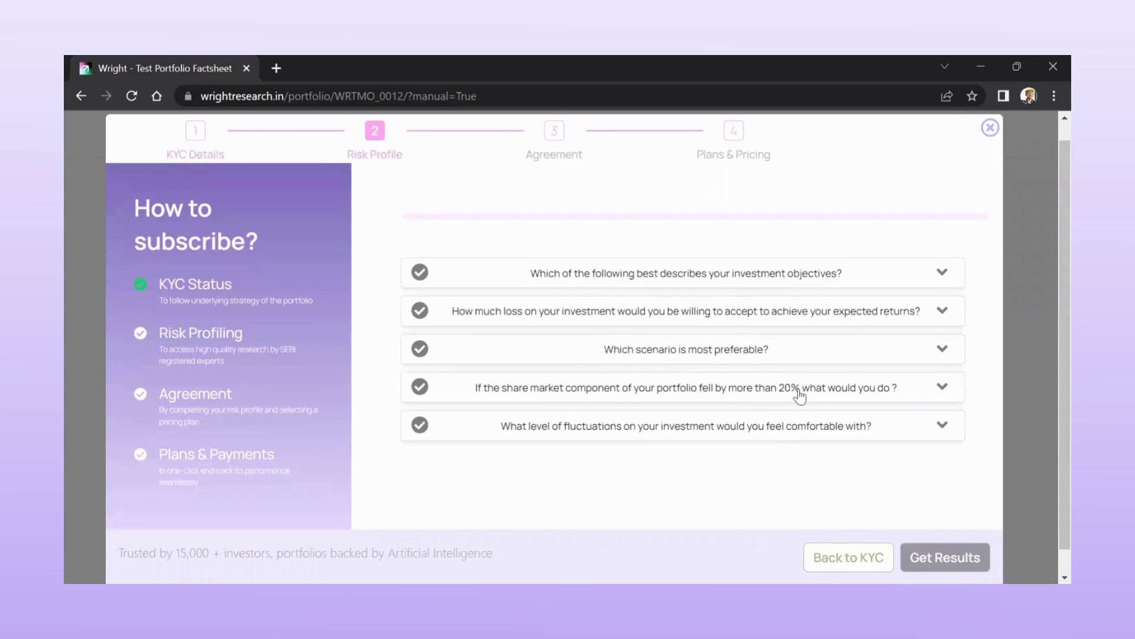
pyautogui.click(783, 275)
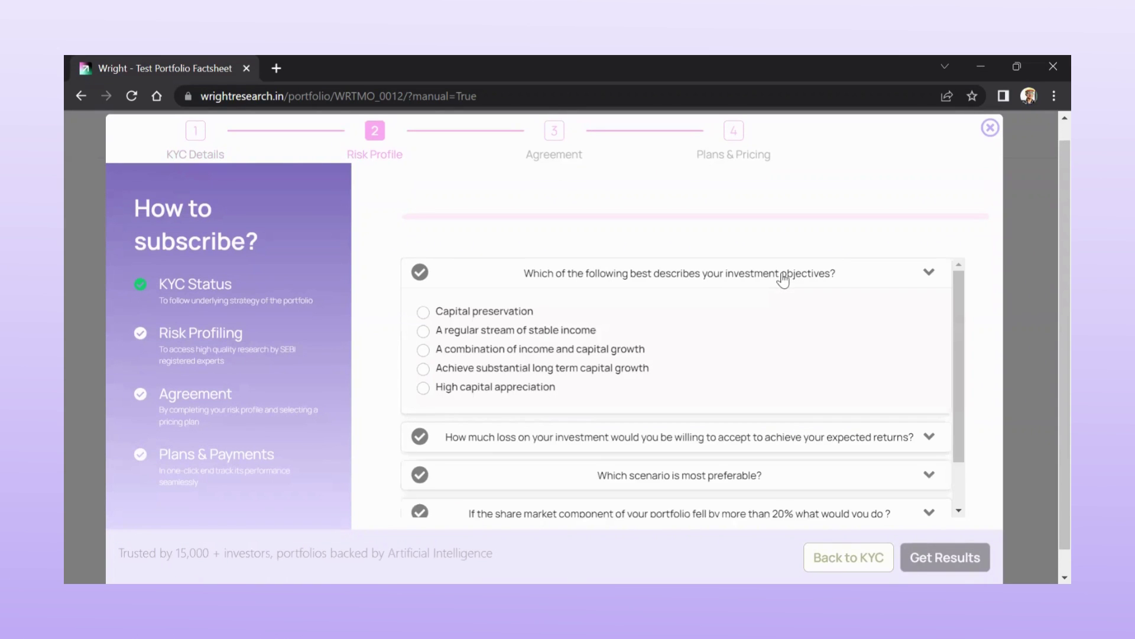
pyautogui.click(505, 385)
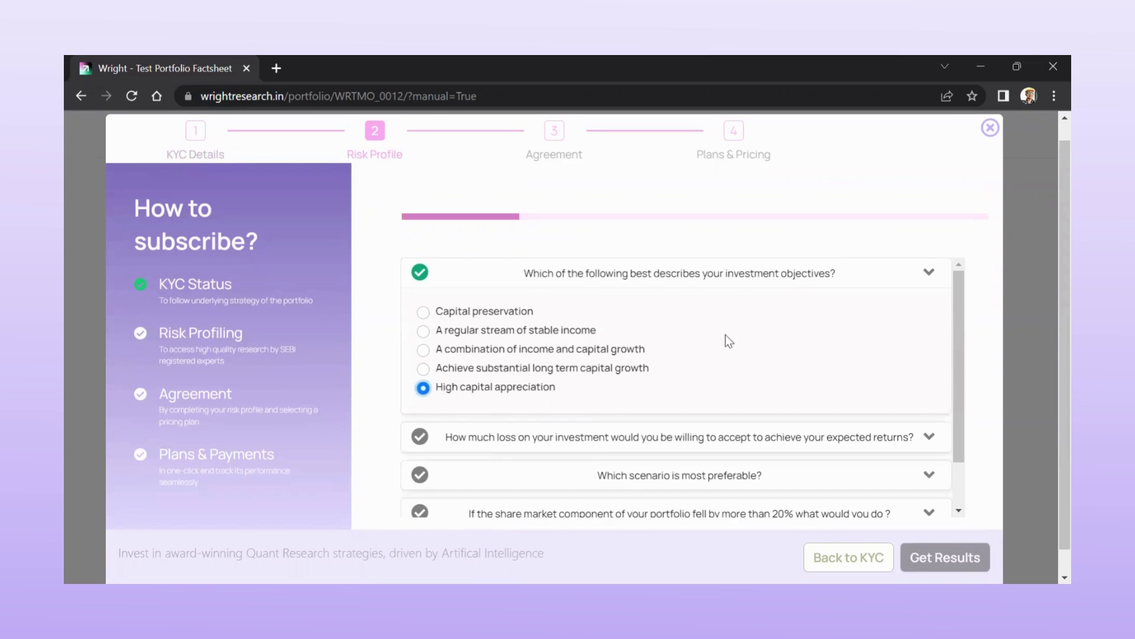
pyautogui.click(754, 287)
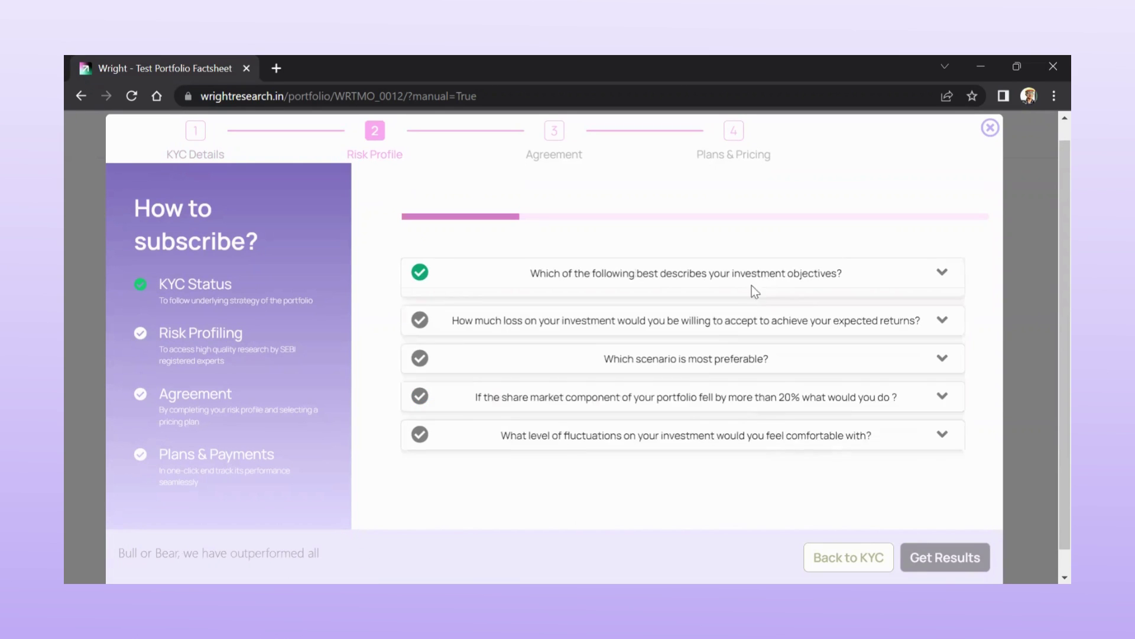
pyautogui.click(724, 319)
pyautogui.click(491, 369)
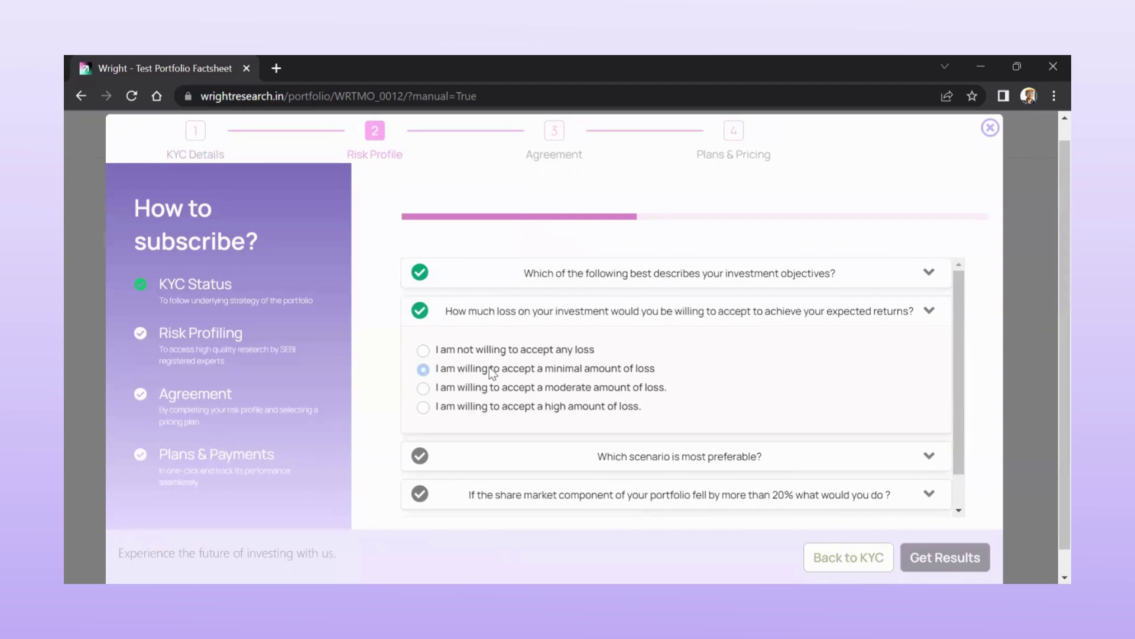
pyautogui.click(663, 314)
# Step: Pick 25% loss for 25% upside, invest more on a 20% fall, and -7% to 7% fluctuations
pyautogui.click(664, 351)
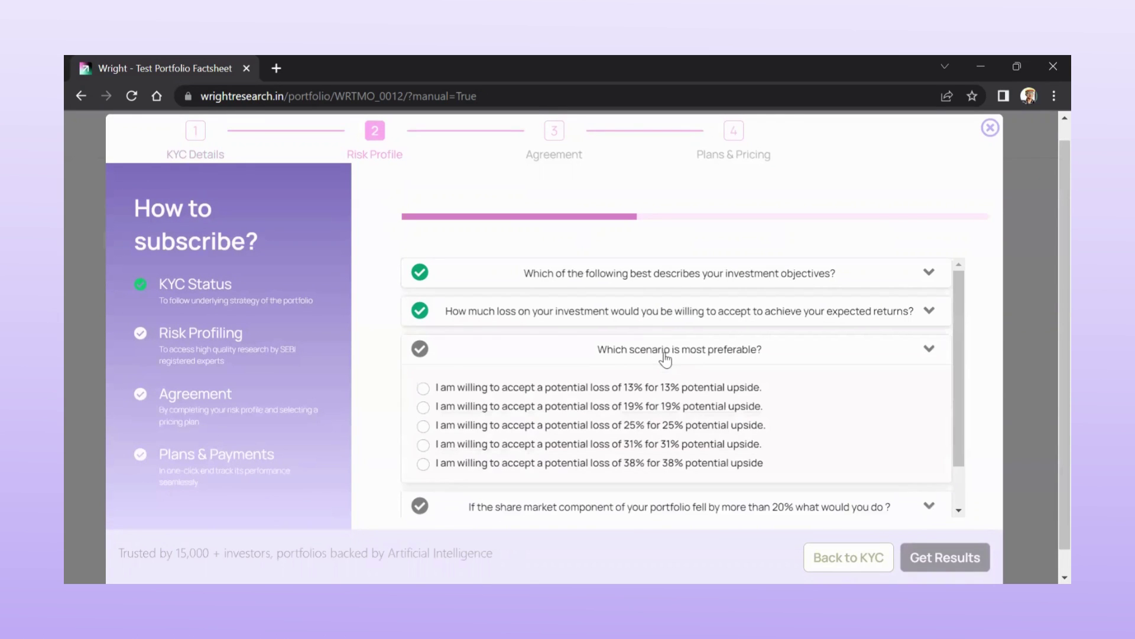
pyautogui.click(546, 431)
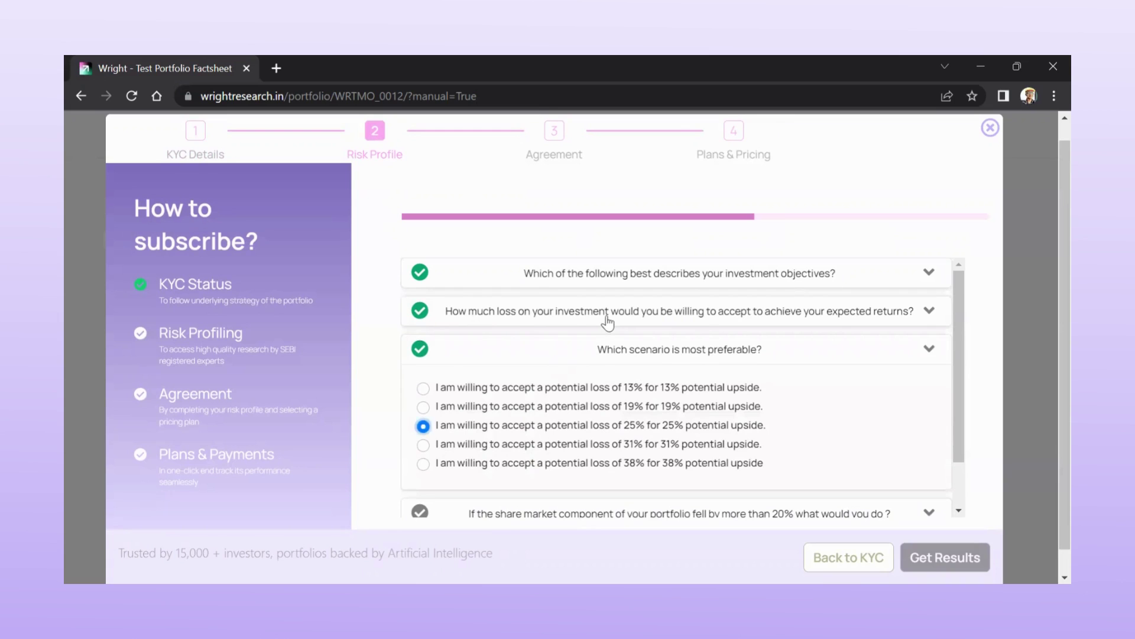
pyautogui.click(603, 355)
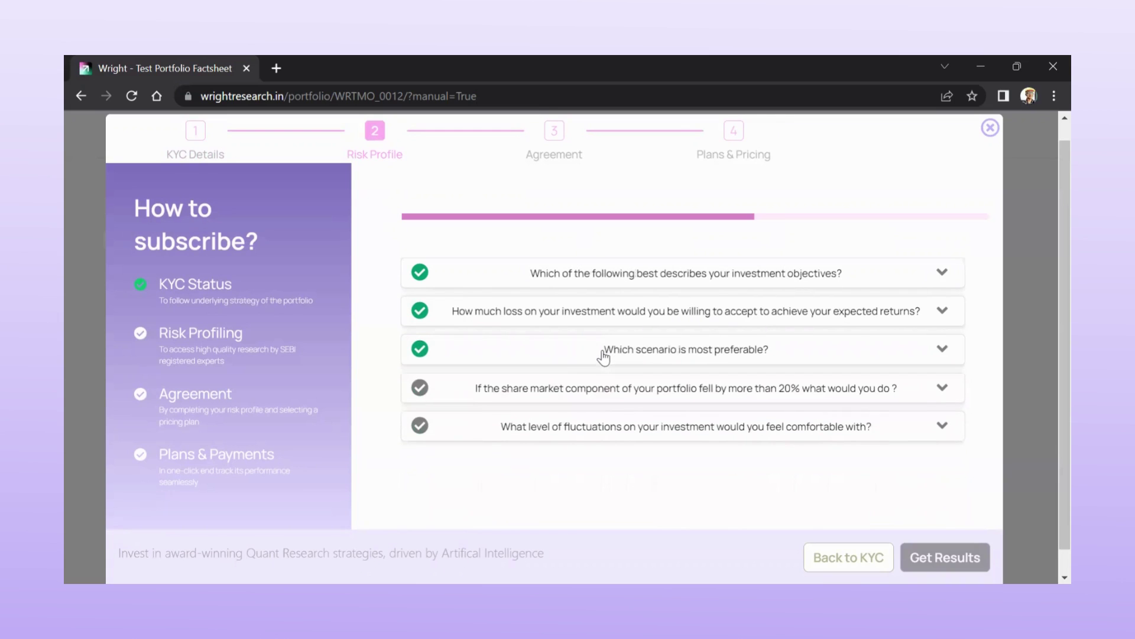
pyautogui.click(615, 387)
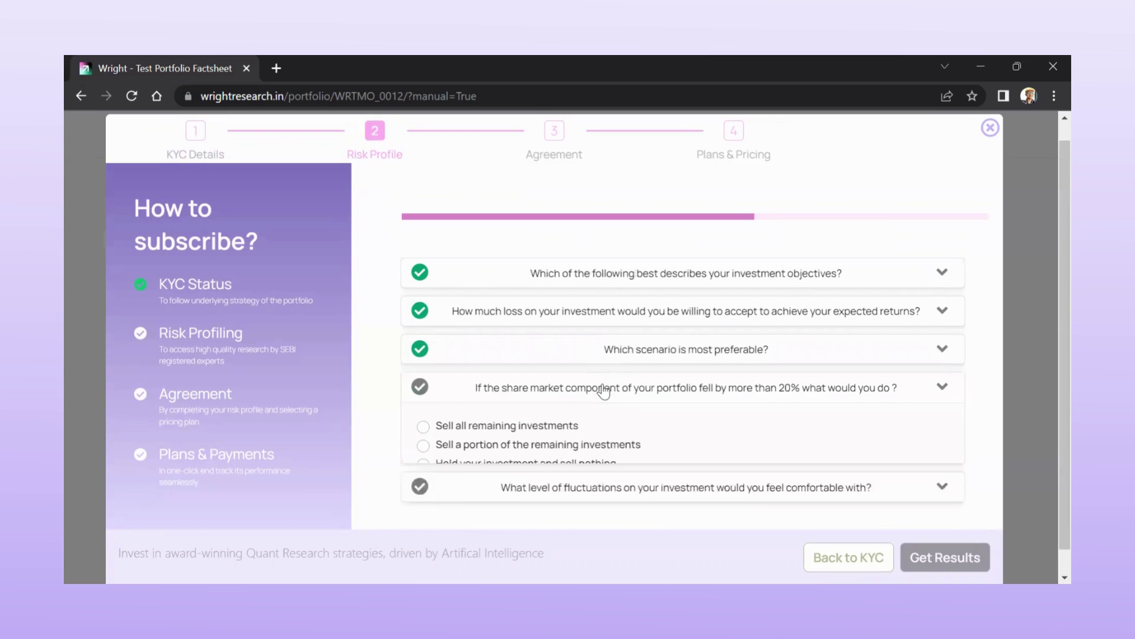
pyautogui.click(485, 427)
pyautogui.click(490, 482)
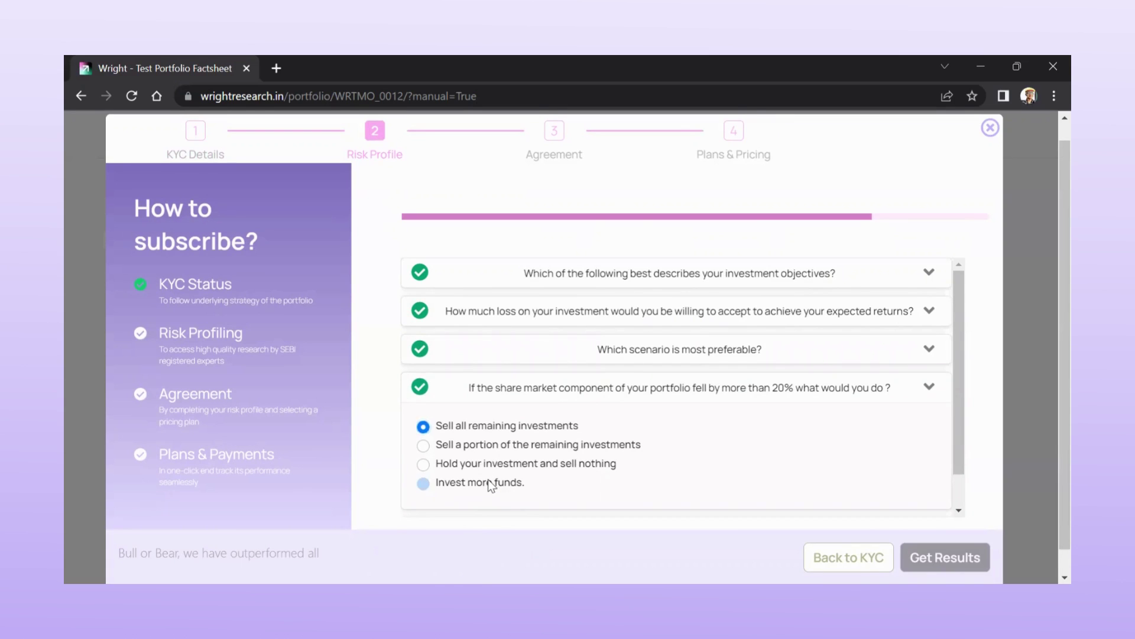
pyautogui.click(609, 389)
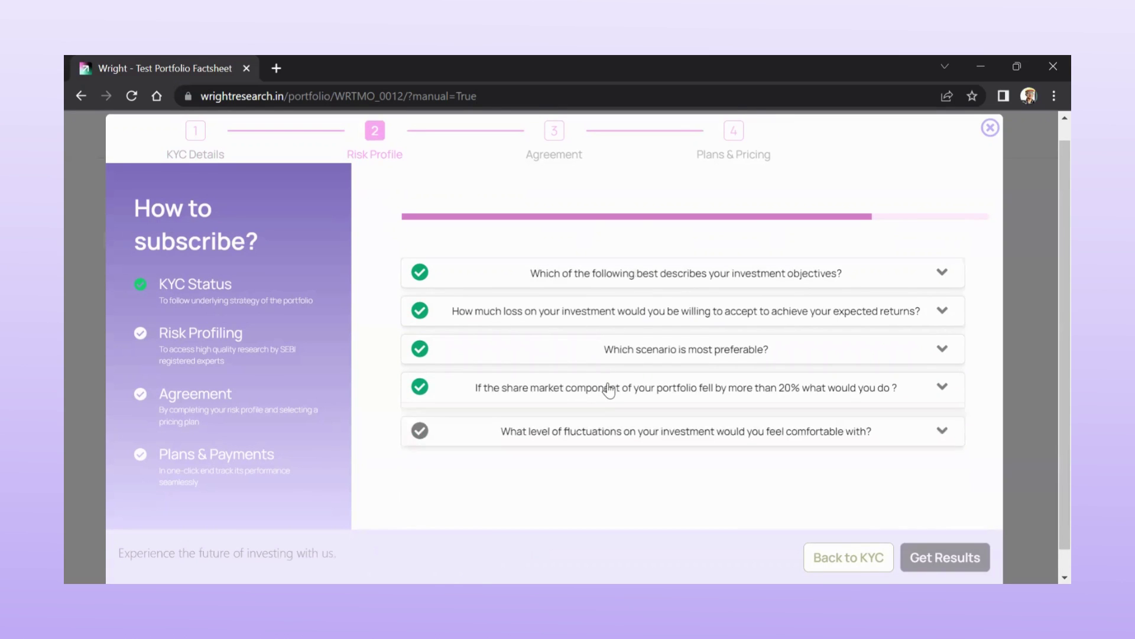
pyautogui.click(606, 434)
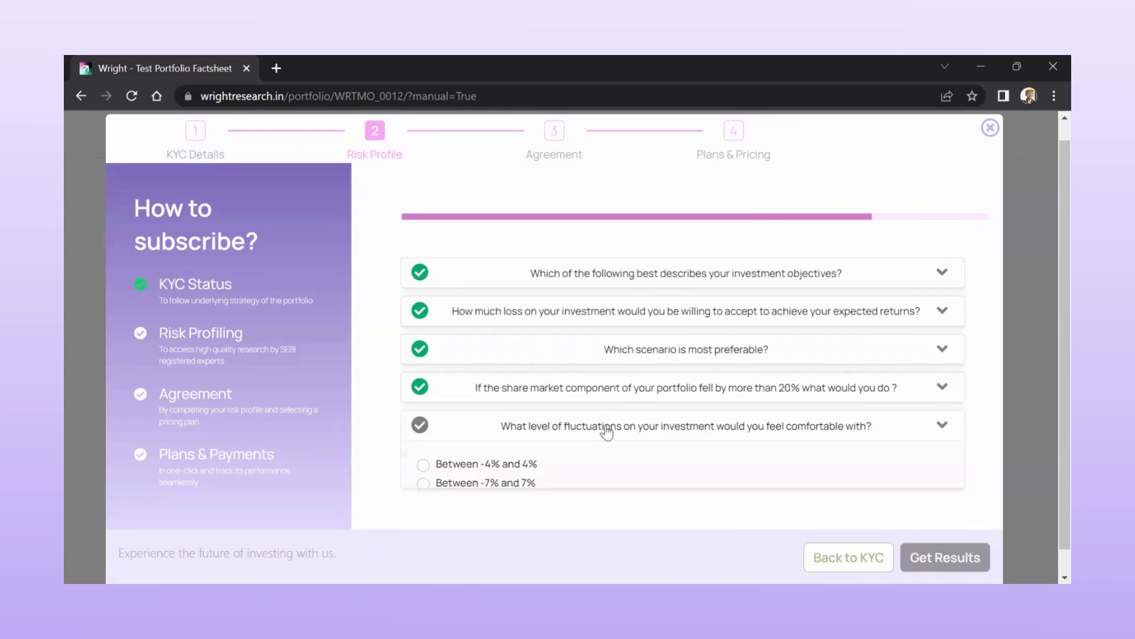
pyautogui.click(500, 482)
pyautogui.click(589, 432)
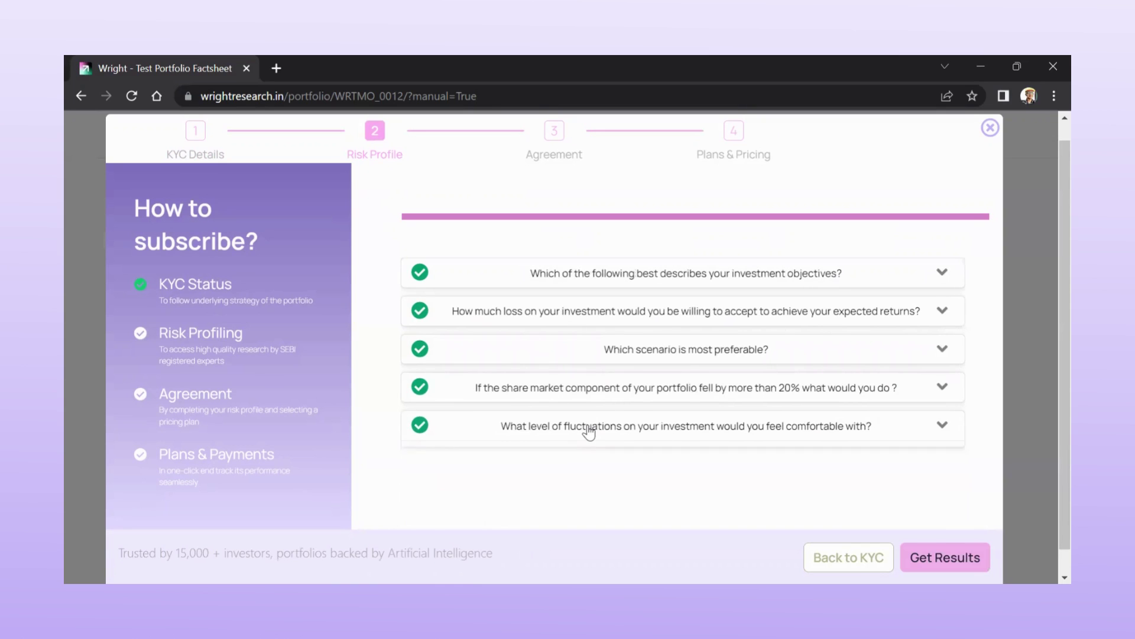
pyautogui.scroll(-1, 589, 432)
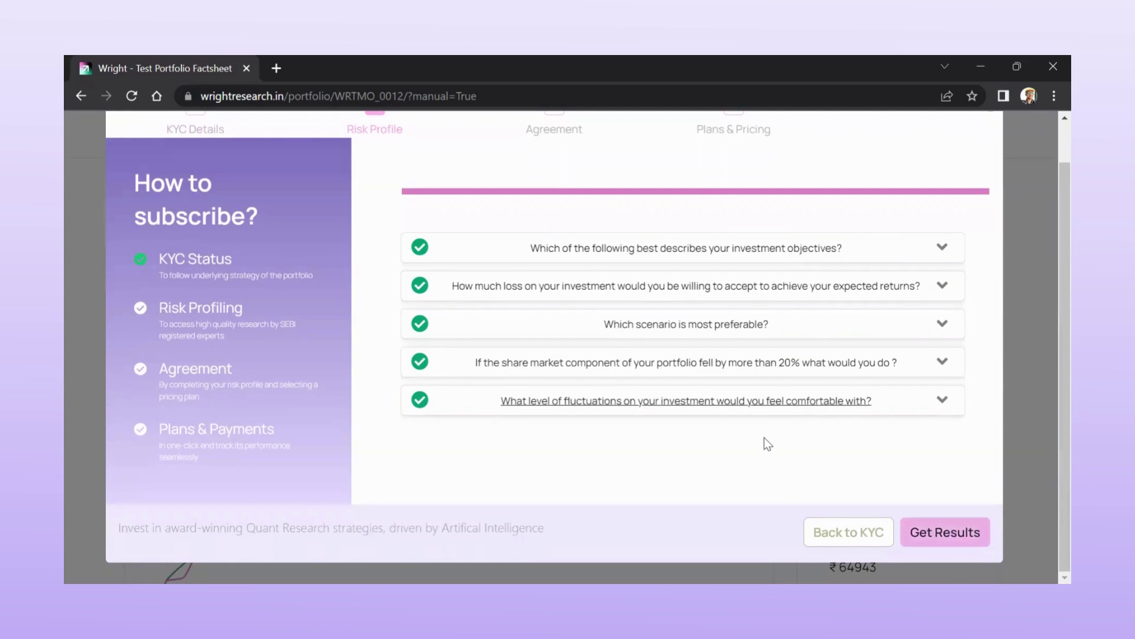
pyautogui.scroll(2, 728, 325)
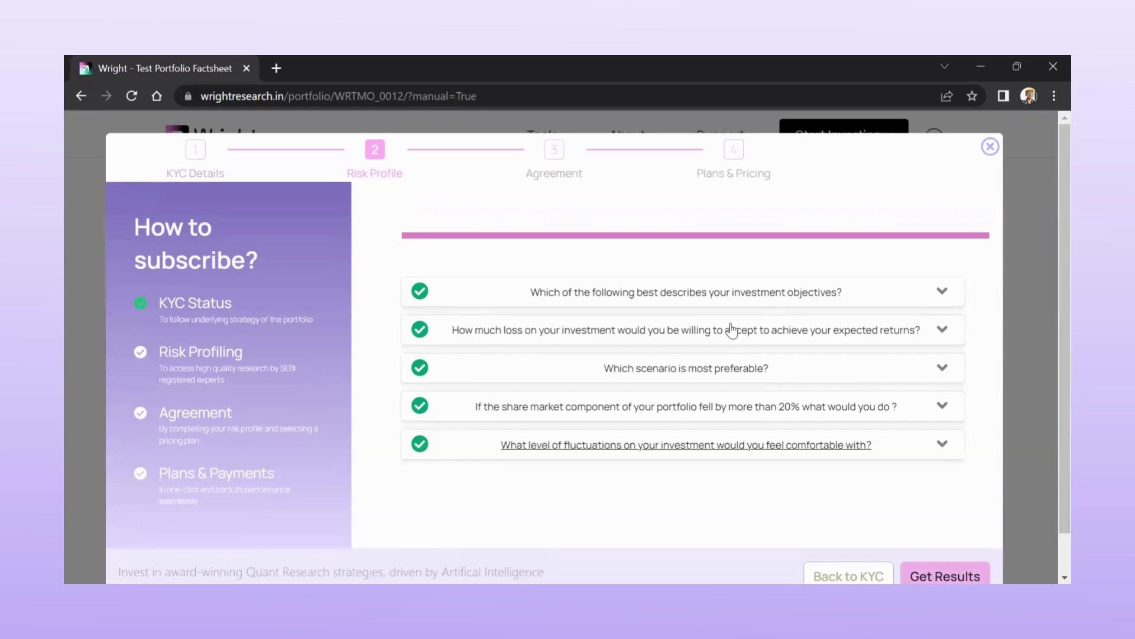
# Step: Get the risk-profile result: Moderately Aggressive, risk score 75
pyautogui.click(933, 568)
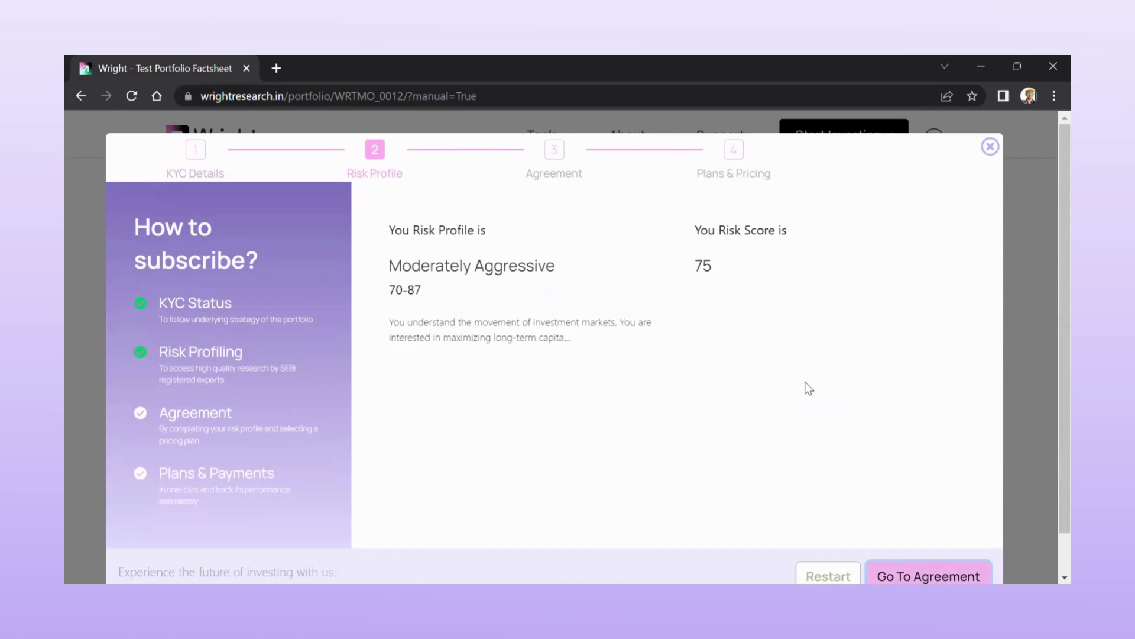
pyautogui.scroll(-1, 805, 385)
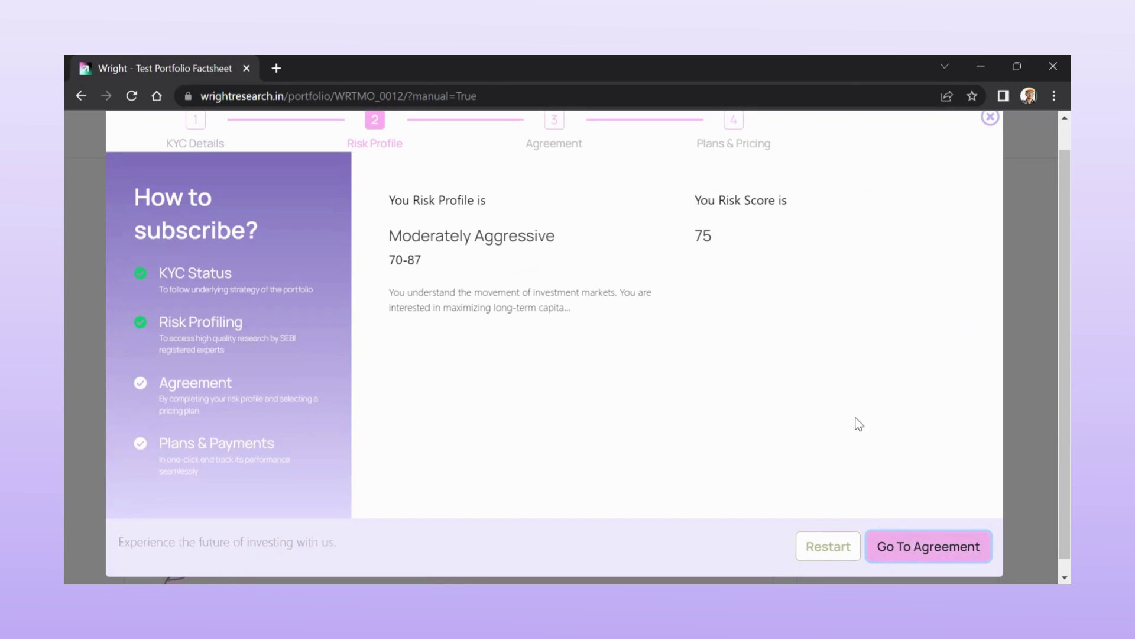
# Step: Move on to the Agreement step and read through the full advisory agreement text
pyautogui.click(938, 558)
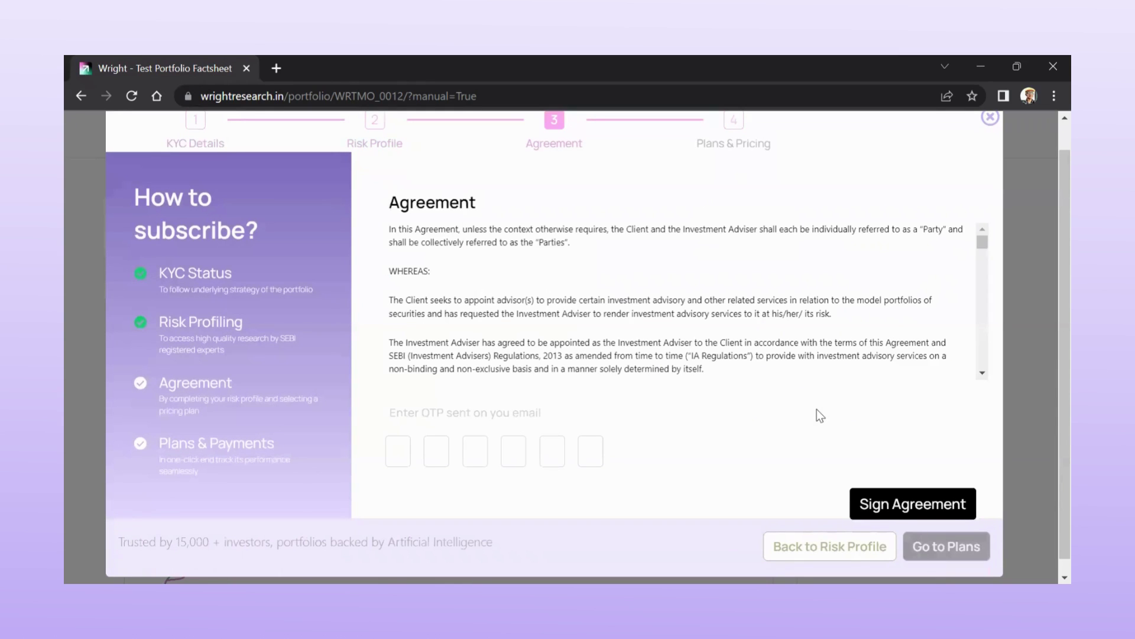
pyautogui.scroll(-1, 768, 297)
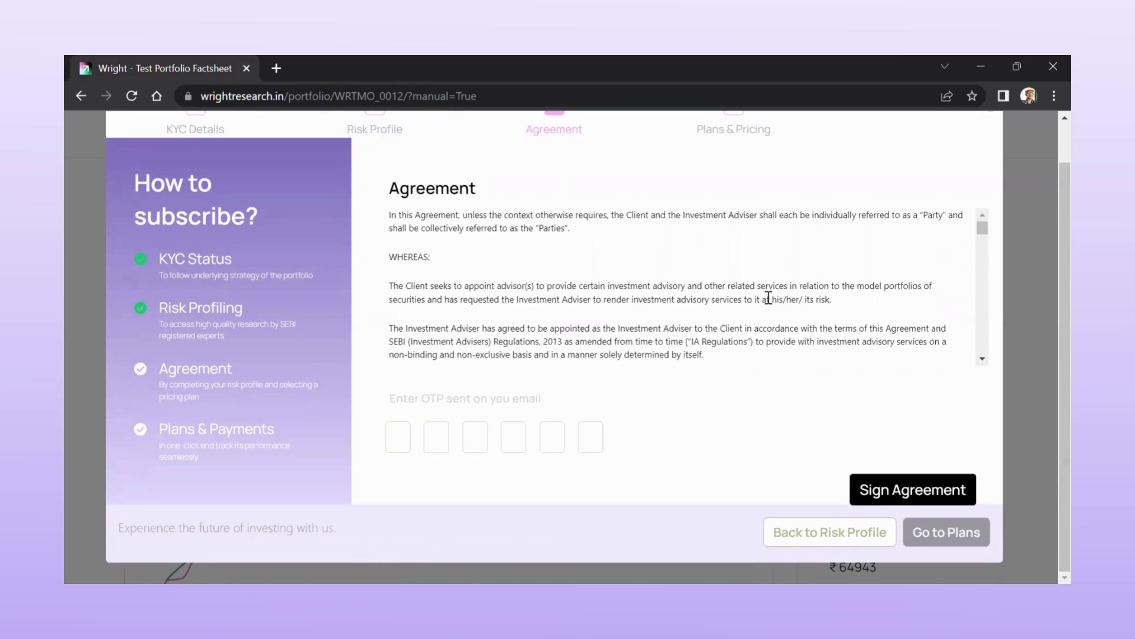
pyautogui.scroll(-5, 768, 297)
pyautogui.scroll(-5, 769, 299)
pyautogui.scroll(-5, 770, 301)
pyautogui.scroll(-5, 770, 303)
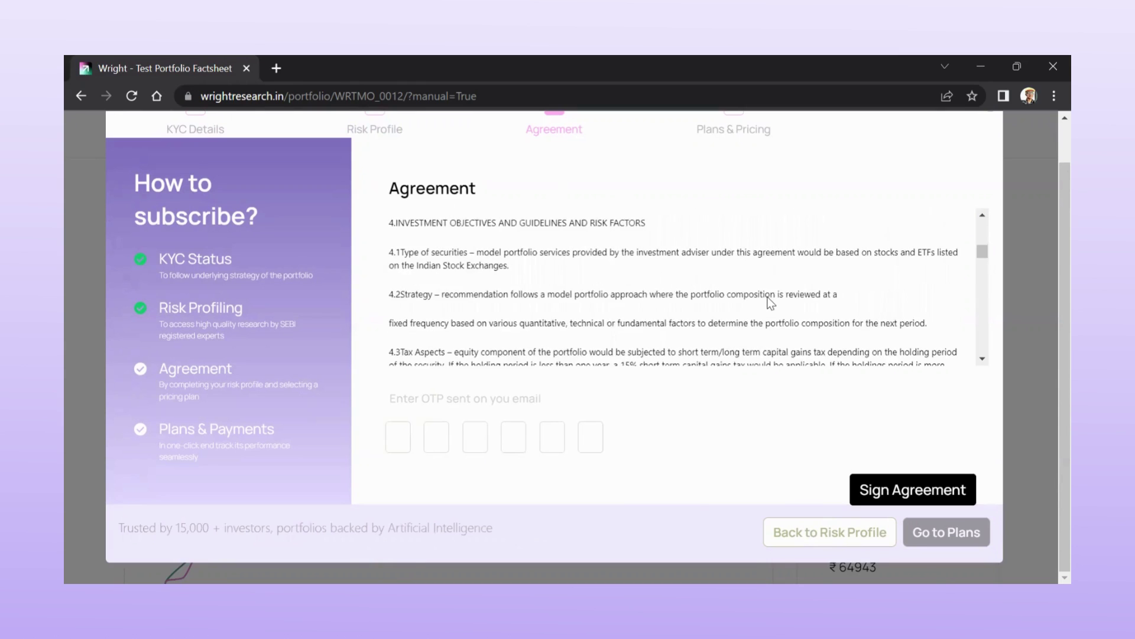
pyautogui.scroll(-5, 770, 301)
pyautogui.scroll(-5, 770, 302)
pyautogui.scroll(-5, 770, 301)
pyautogui.scroll(-5, 769, 302)
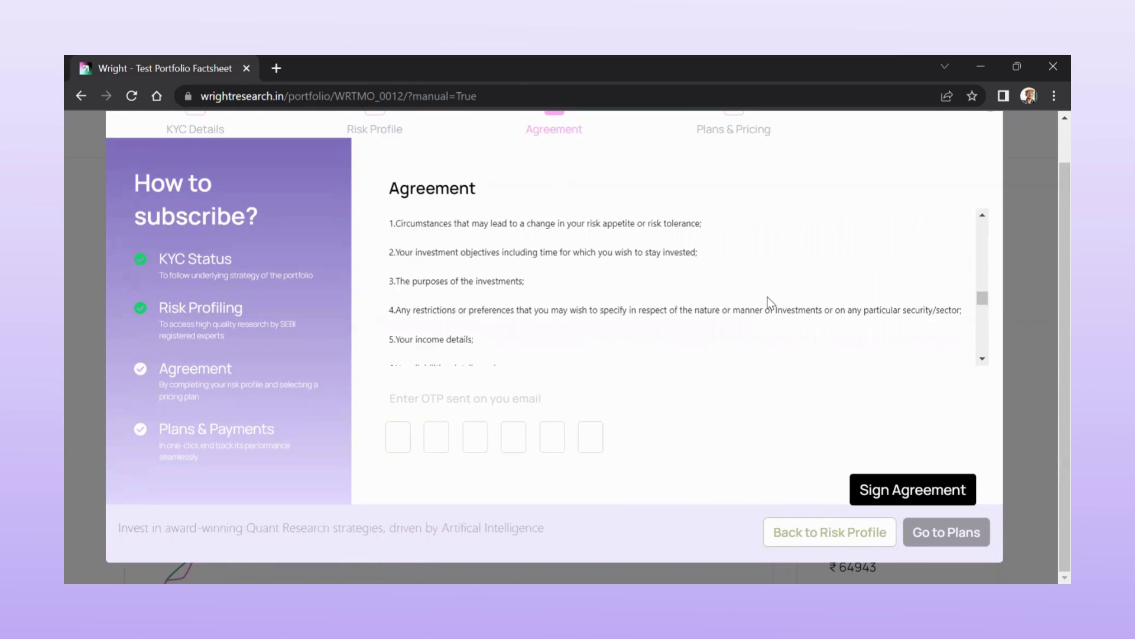
pyautogui.scroll(-5, 768, 298)
pyautogui.scroll(-5, 769, 298)
pyautogui.scroll(-5, 768, 298)
pyautogui.scroll(-5, 768, 298)
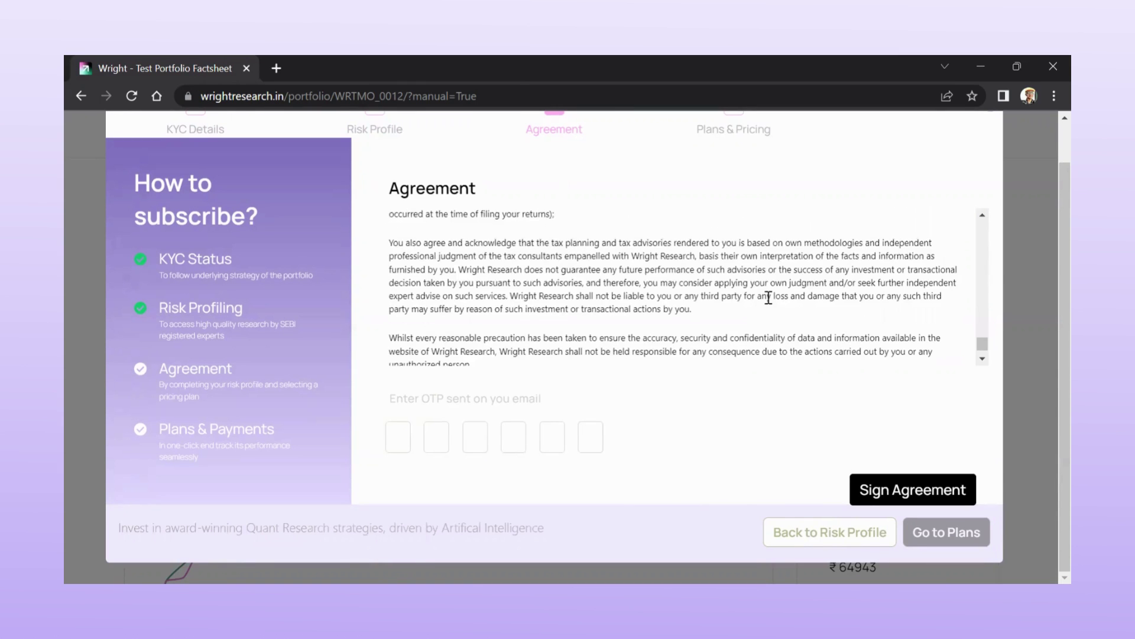
pyautogui.scroll(-3, 768, 297)
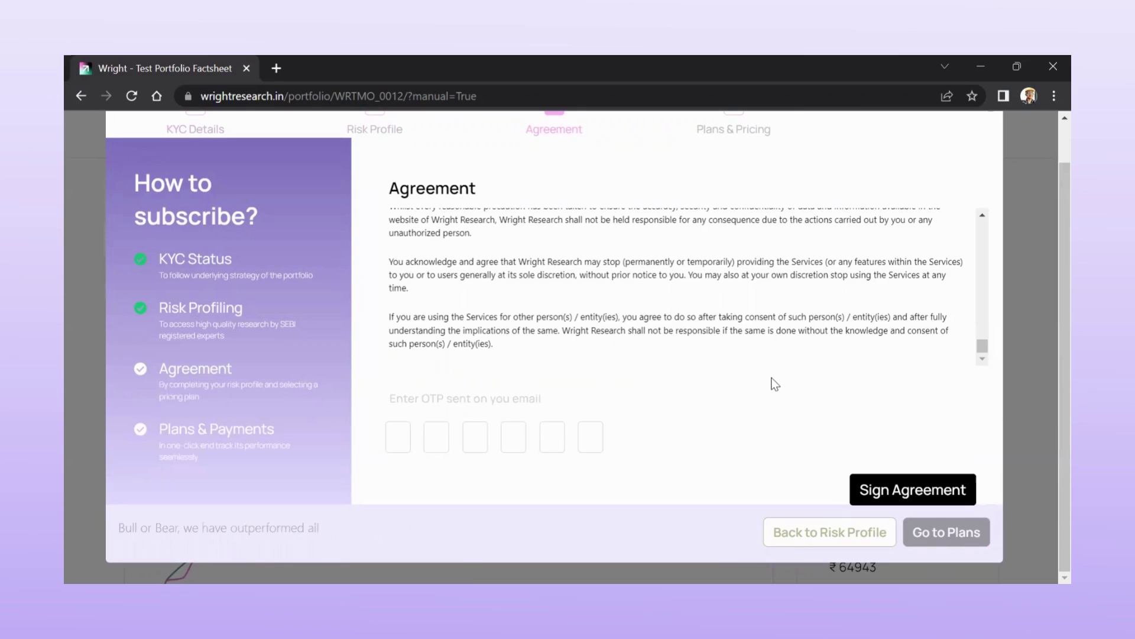
# Step: Sign the agreement with the emailed OTP code, reaching the ₹700 one-month plan
pyautogui.click(398, 437)
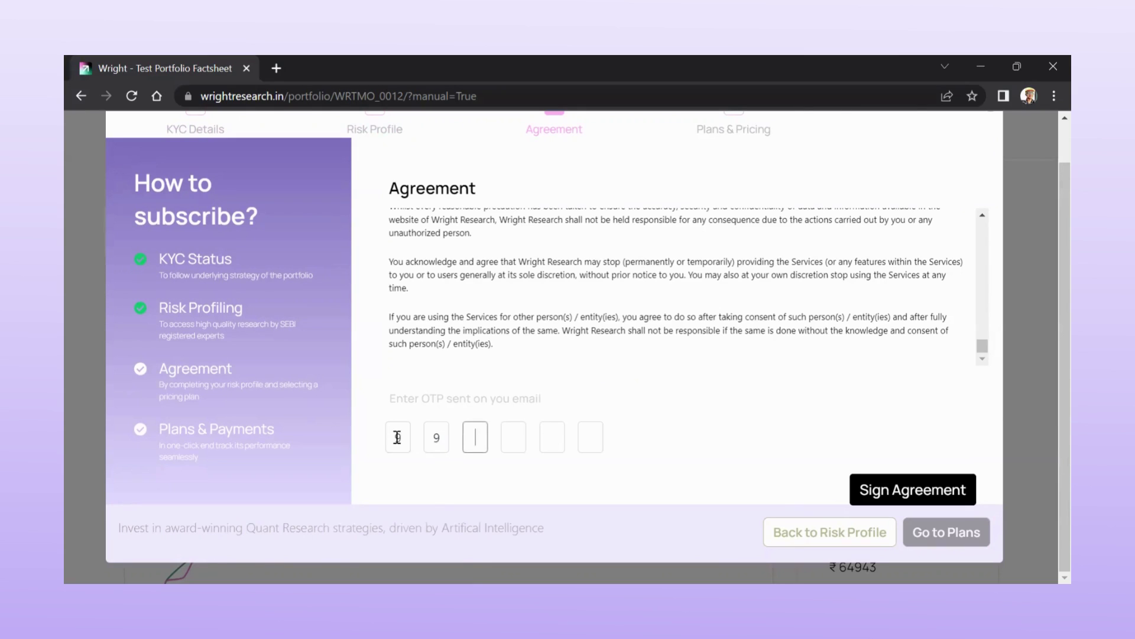
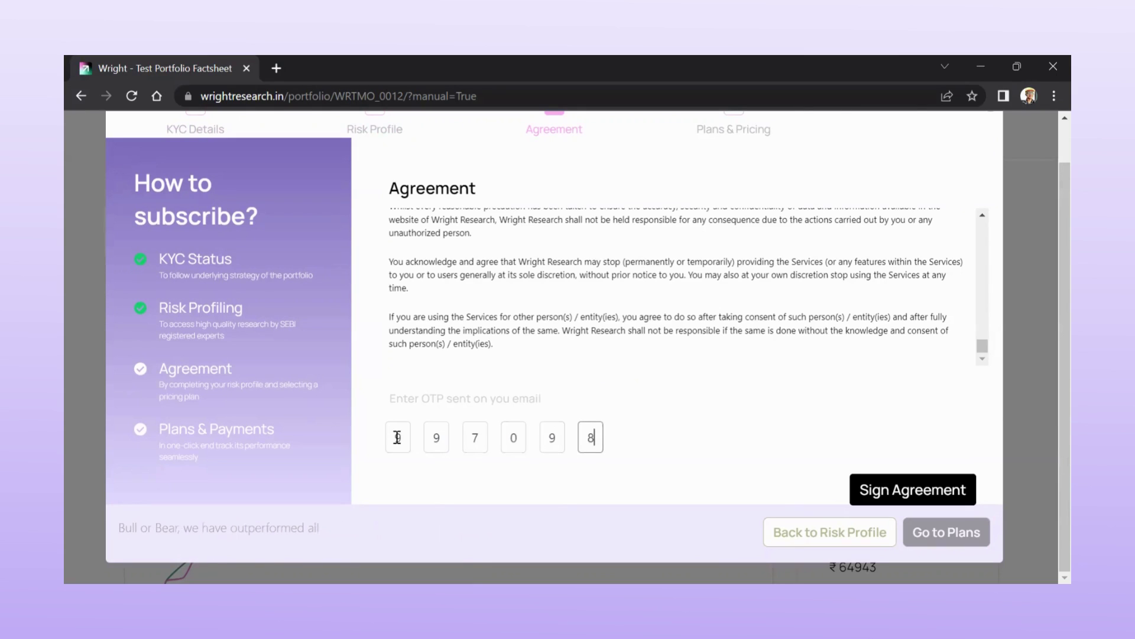
pyautogui.press('Tab')
pyautogui.press('Return')
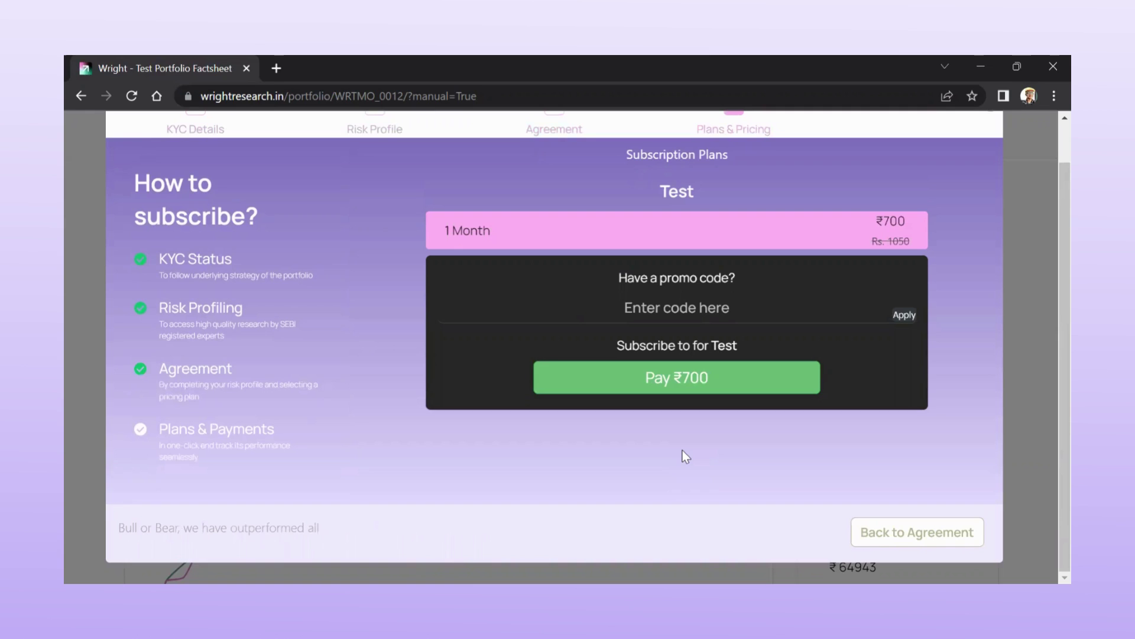
# Step: Pay ₹700 for the one-month Test plan through Razorpay checkout
pyautogui.click(753, 377)
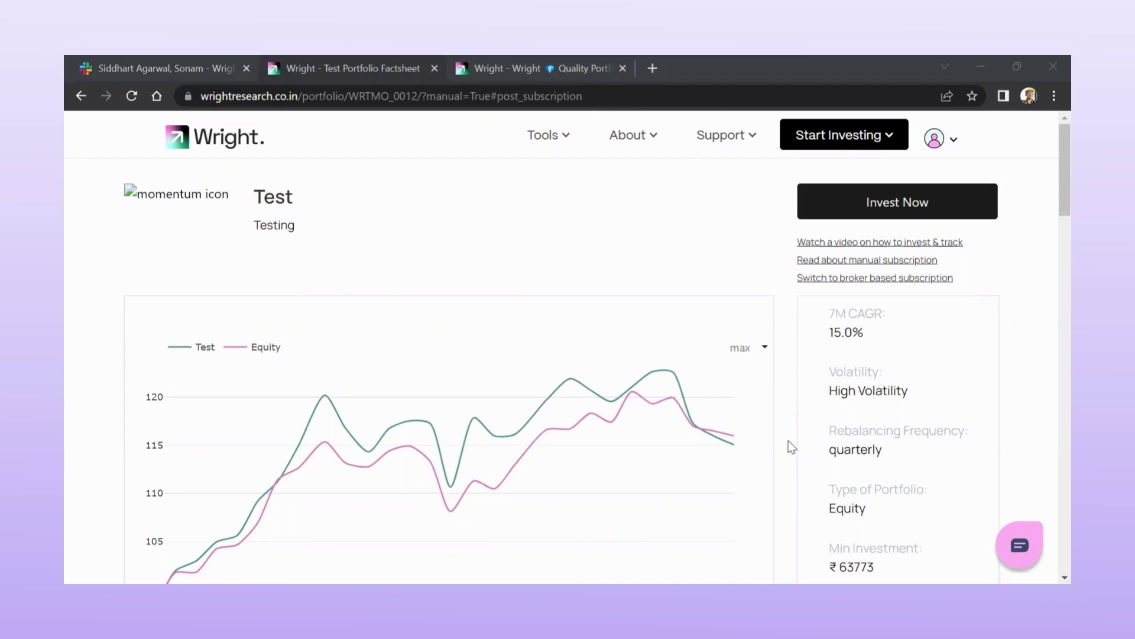
pyautogui.scroll(-1, 789, 441)
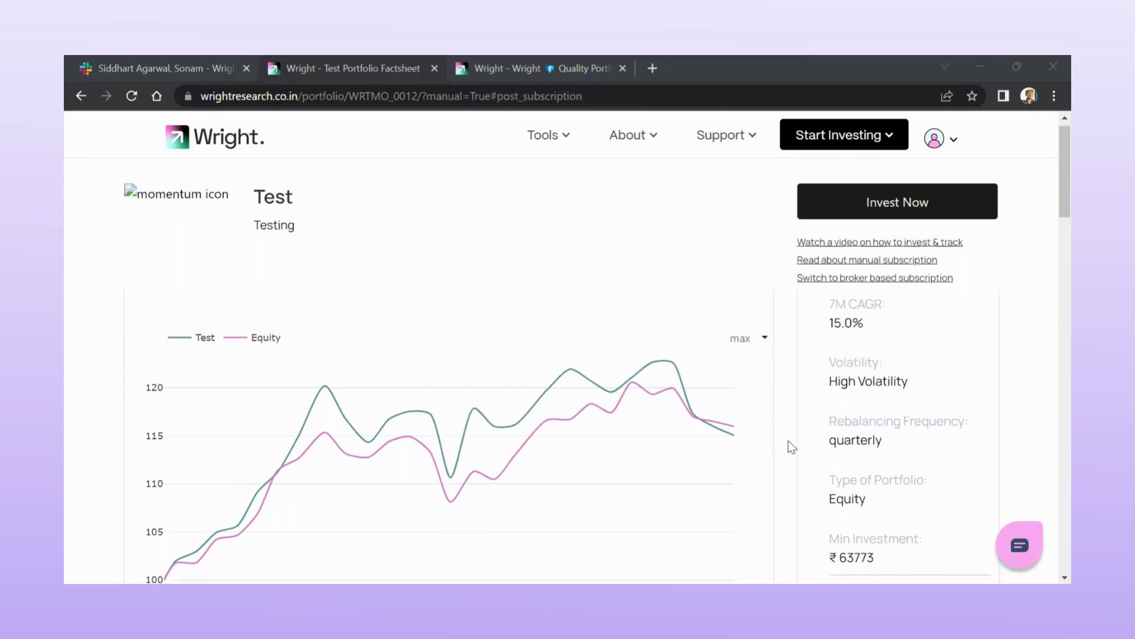
pyautogui.scroll(-1, 789, 441)
pyautogui.scroll(-2, 789, 441)
pyautogui.scroll(-1, 789, 441)
pyautogui.scroll(-2, 788, 441)
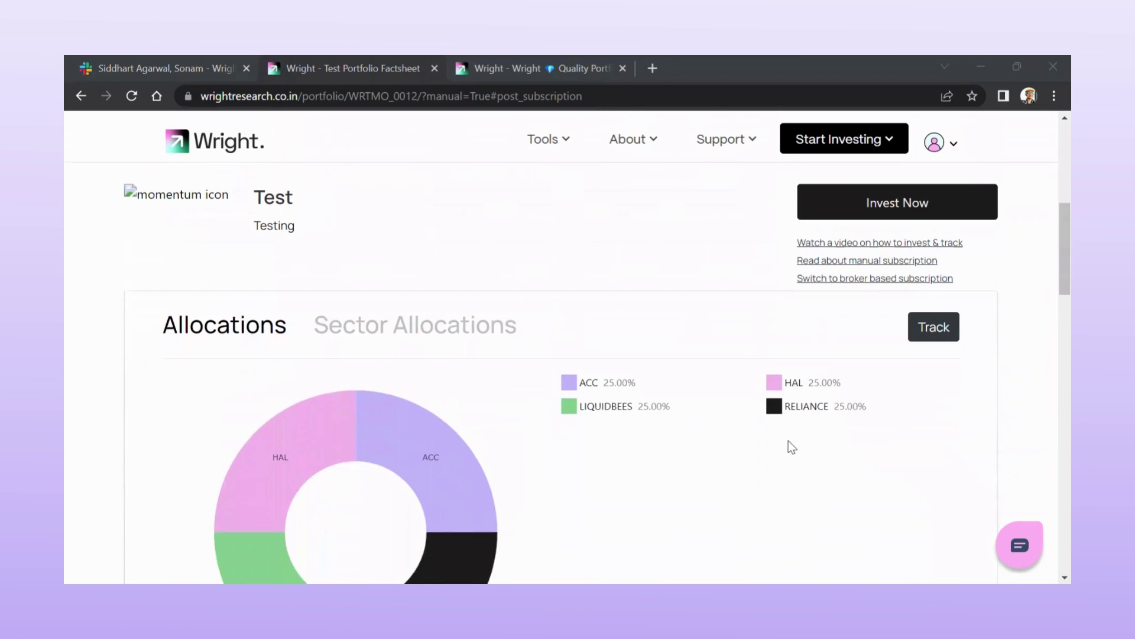
pyautogui.scroll(-1, 789, 441)
pyautogui.scroll(-1, 789, 441)
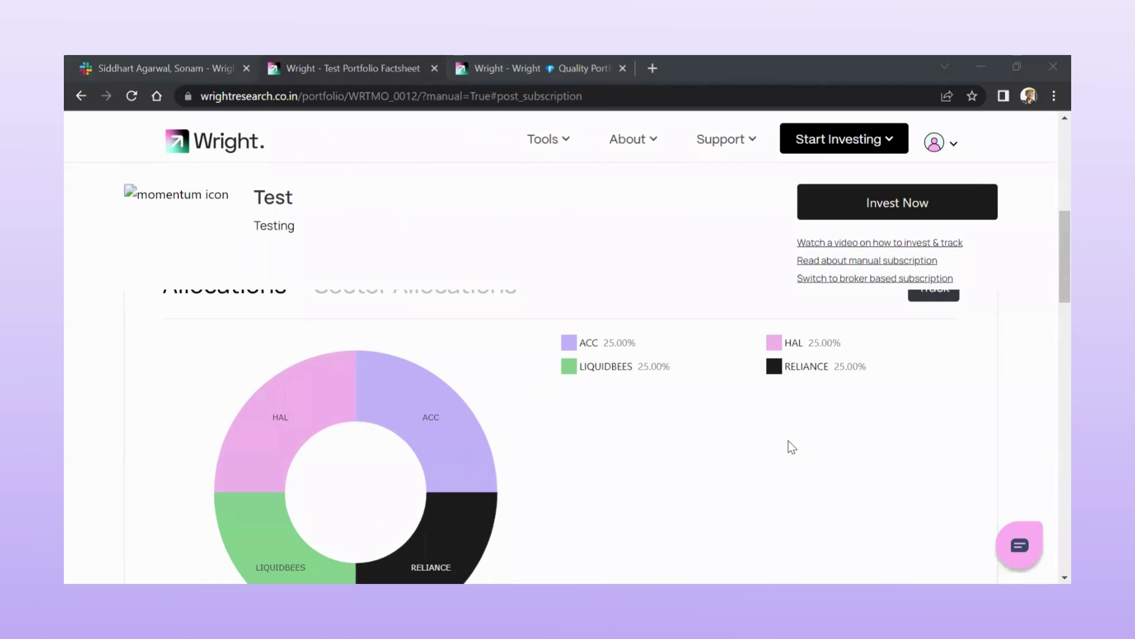
pyautogui.click(519, 296)
pyautogui.scroll(1, 345, 463)
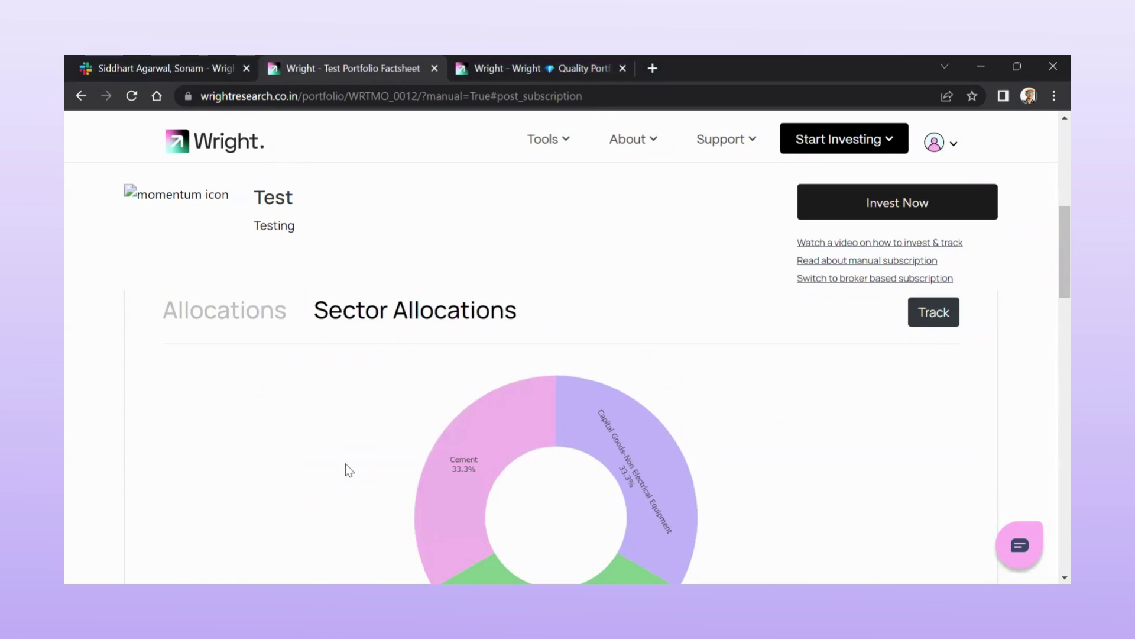
pyautogui.click(286, 362)
pyautogui.scroll(-1, 256, 442)
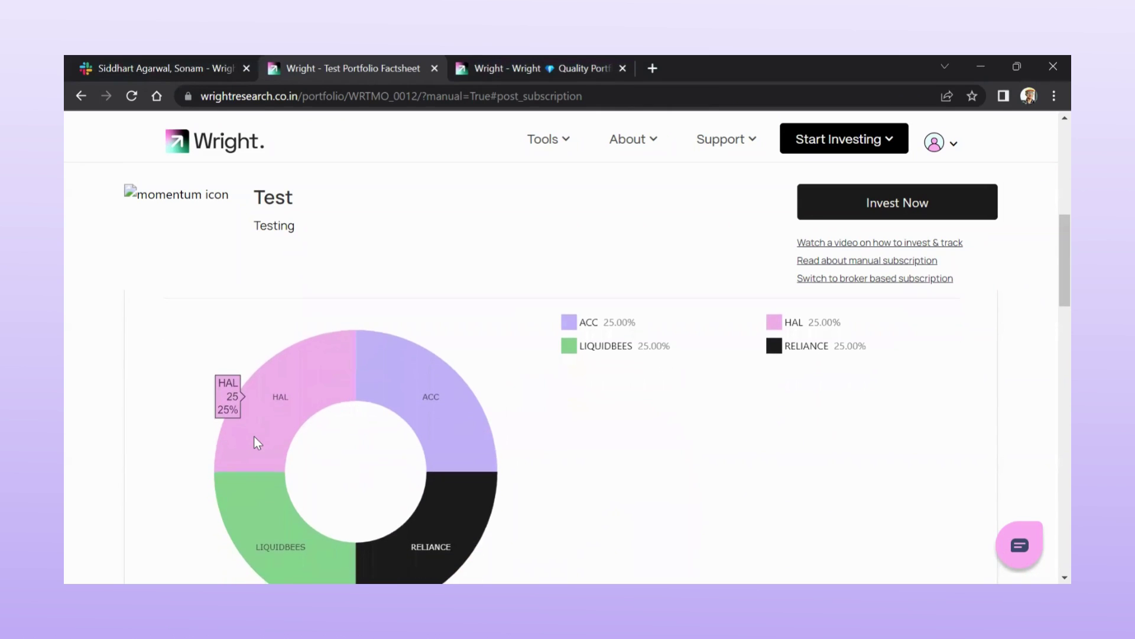
pyautogui.scroll(-1, 255, 442)
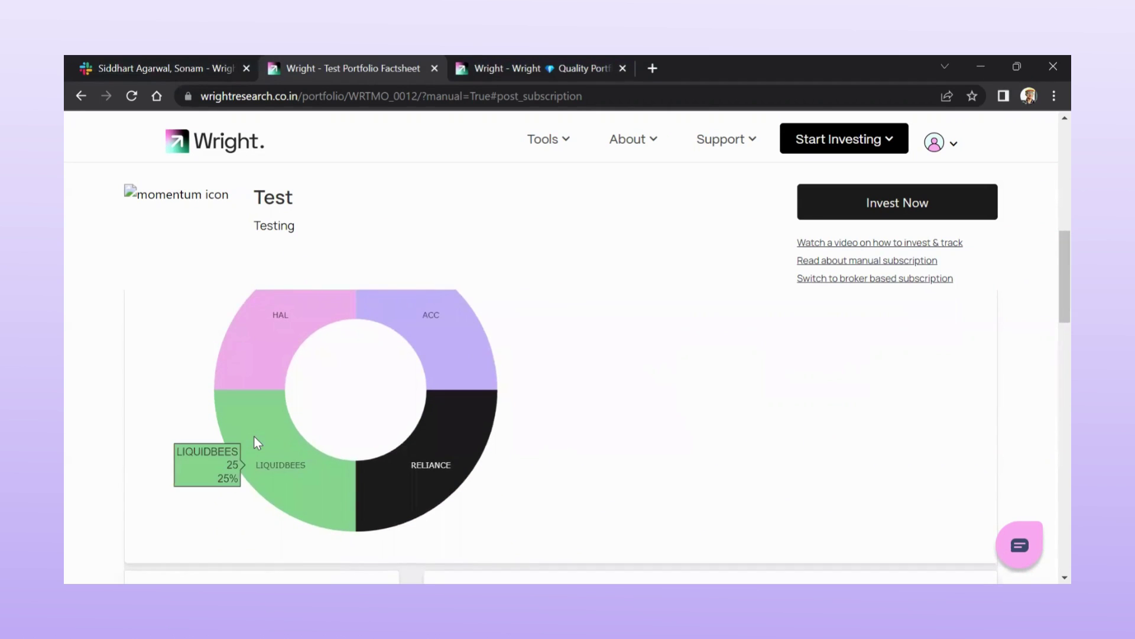
pyautogui.scroll(-1, 255, 443)
pyautogui.scroll(-1, 256, 442)
pyautogui.scroll(-1, 256, 442)
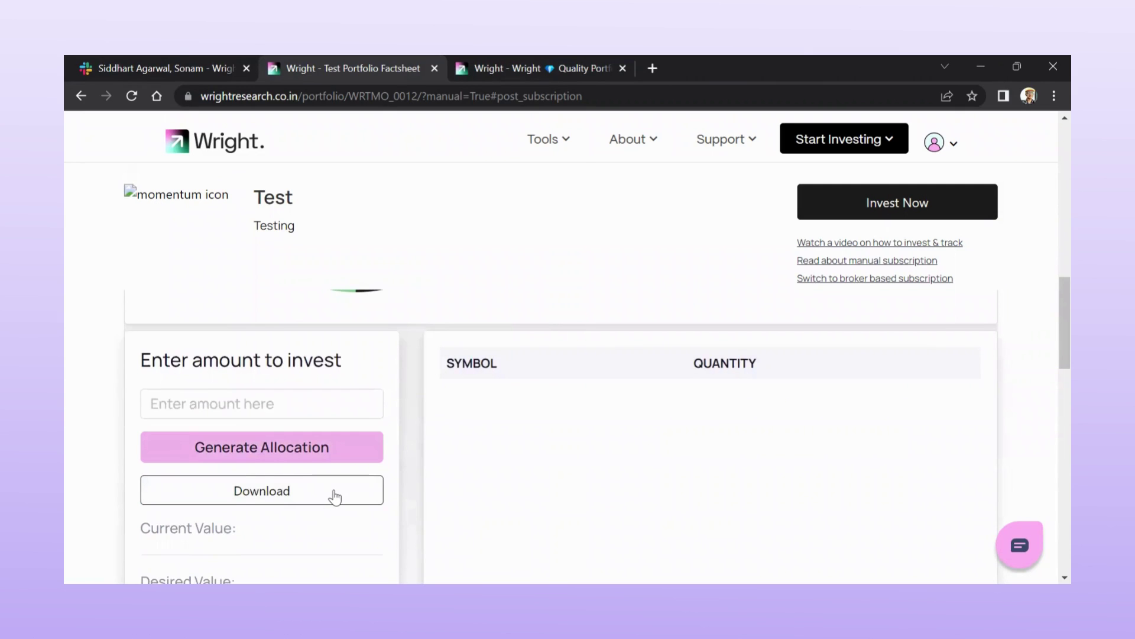
# Step: Download the Test trade list as trades.csv and return to the Allocations section
pyautogui.scroll(-1, 335, 497)
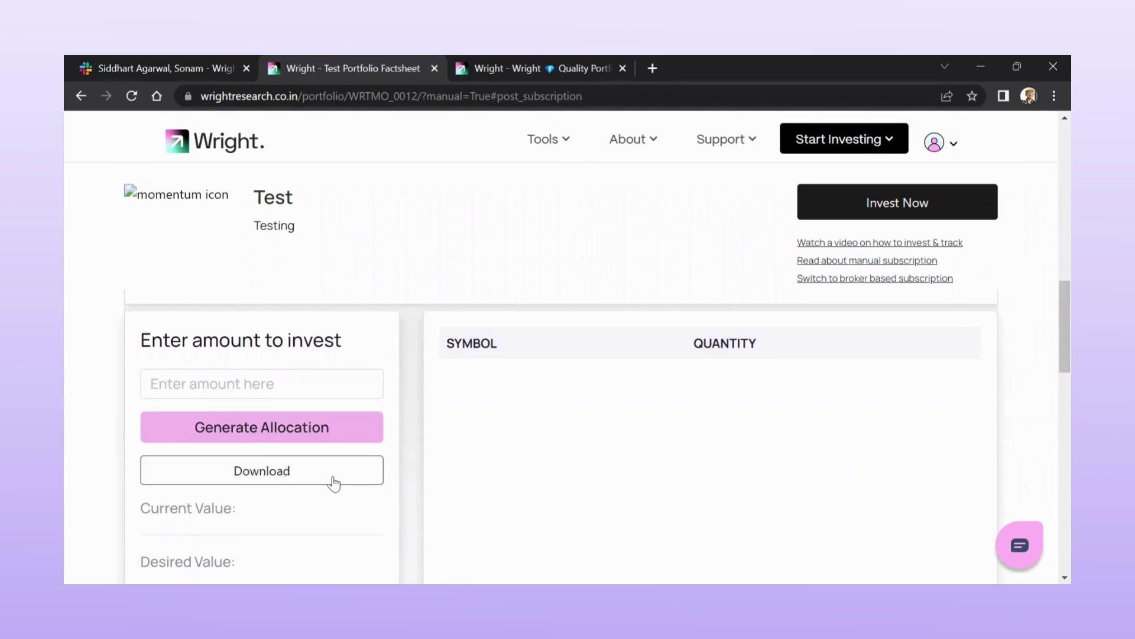
pyautogui.click(335, 482)
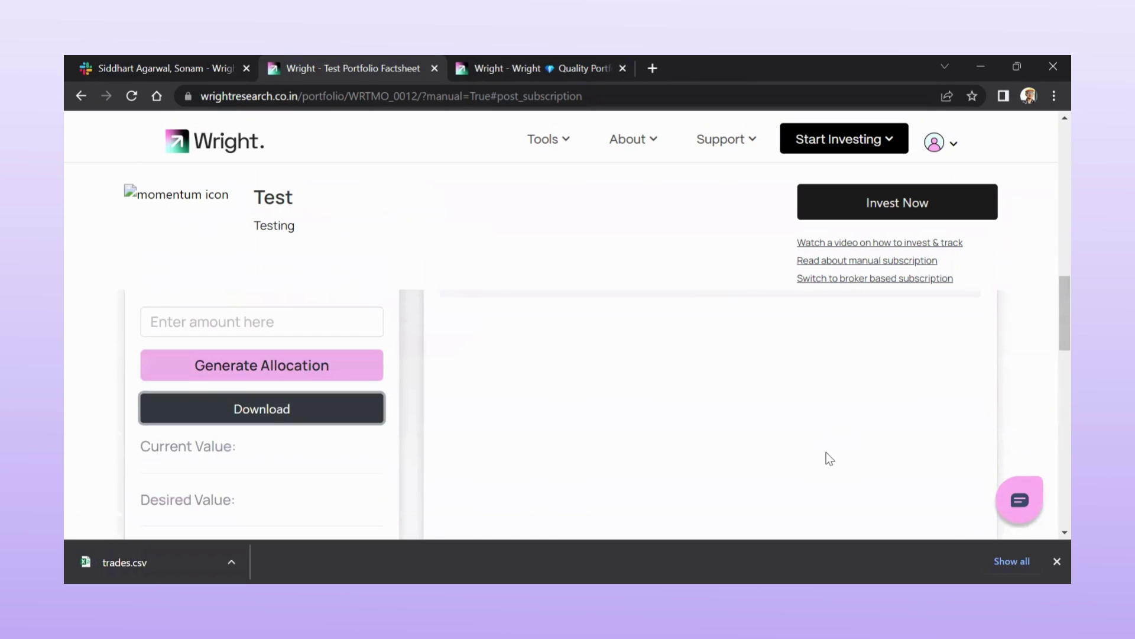
pyautogui.scroll(3, 826, 459)
pyautogui.scroll(2, 826, 459)
pyautogui.scroll(2, 826, 453)
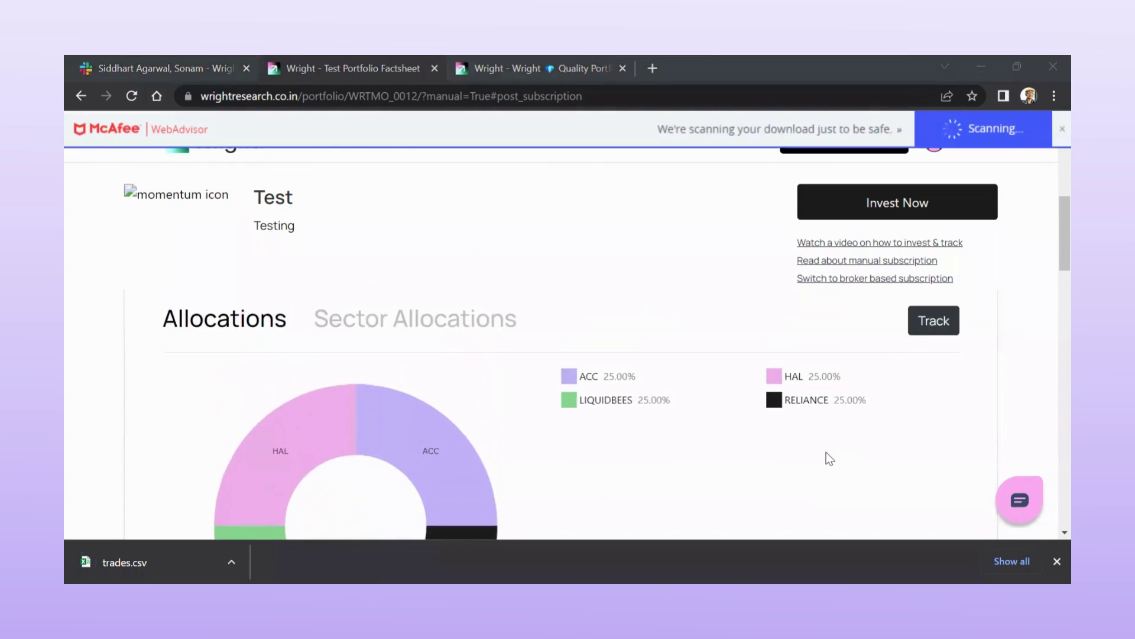
pyautogui.scroll(1, 825, 453)
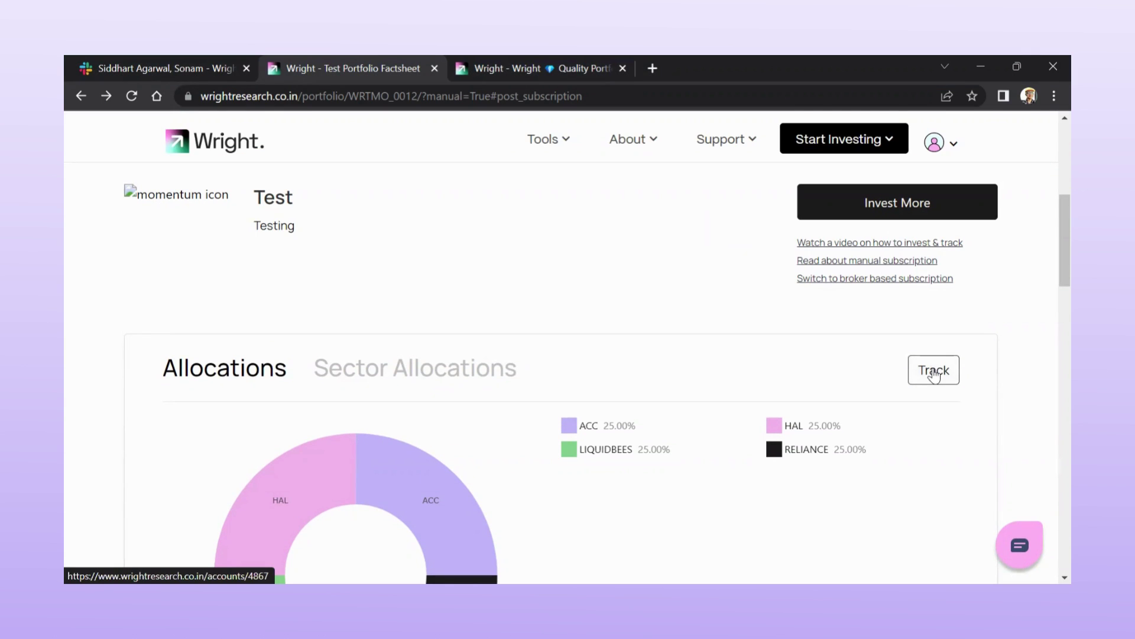
# Step: Open Portfolio Tracking for the subscribed portfolio and scroll down to its Transactions list
pyautogui.click(934, 373)
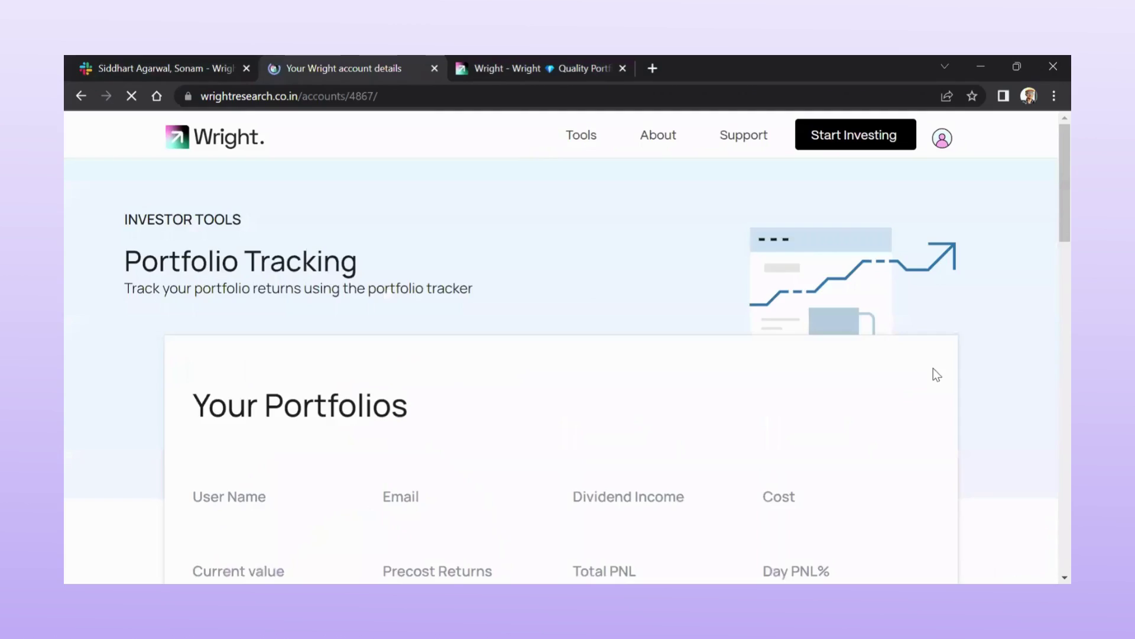
pyautogui.scroll(-3, 450, 291)
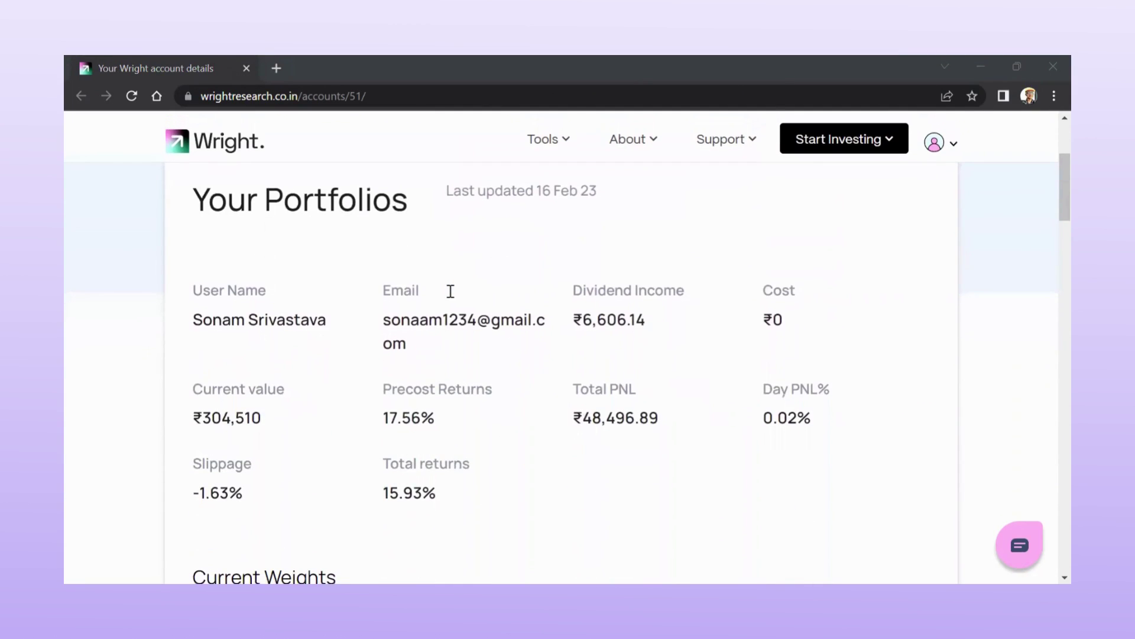
pyautogui.scroll(-2, 451, 291)
pyautogui.scroll(-3, 451, 291)
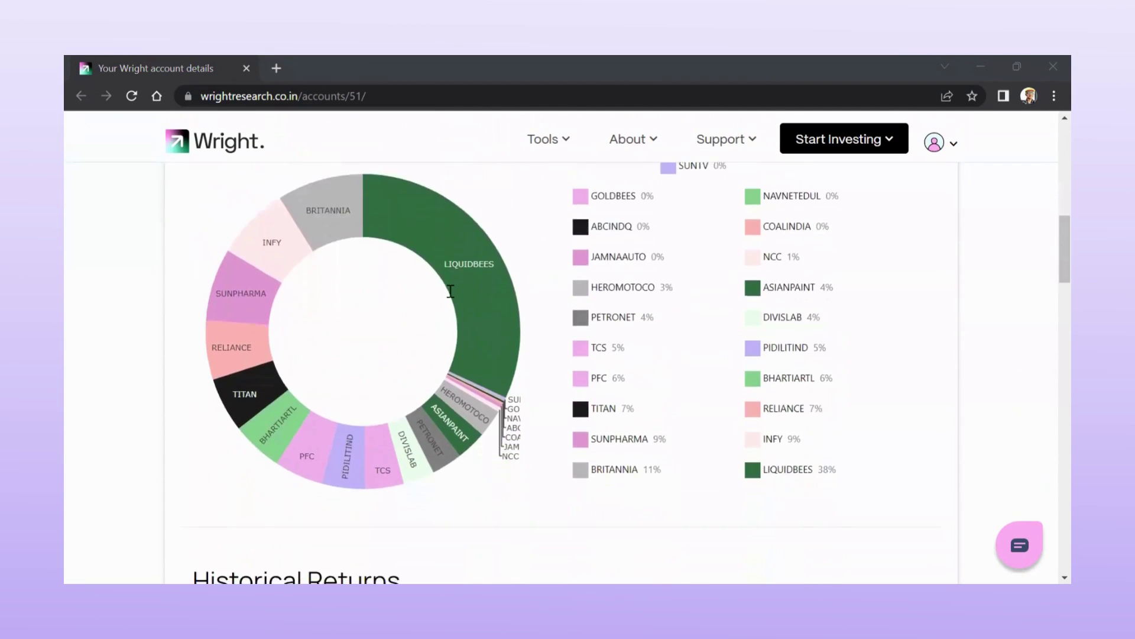
pyautogui.scroll(-4, 451, 291)
pyautogui.scroll(-4, 451, 291)
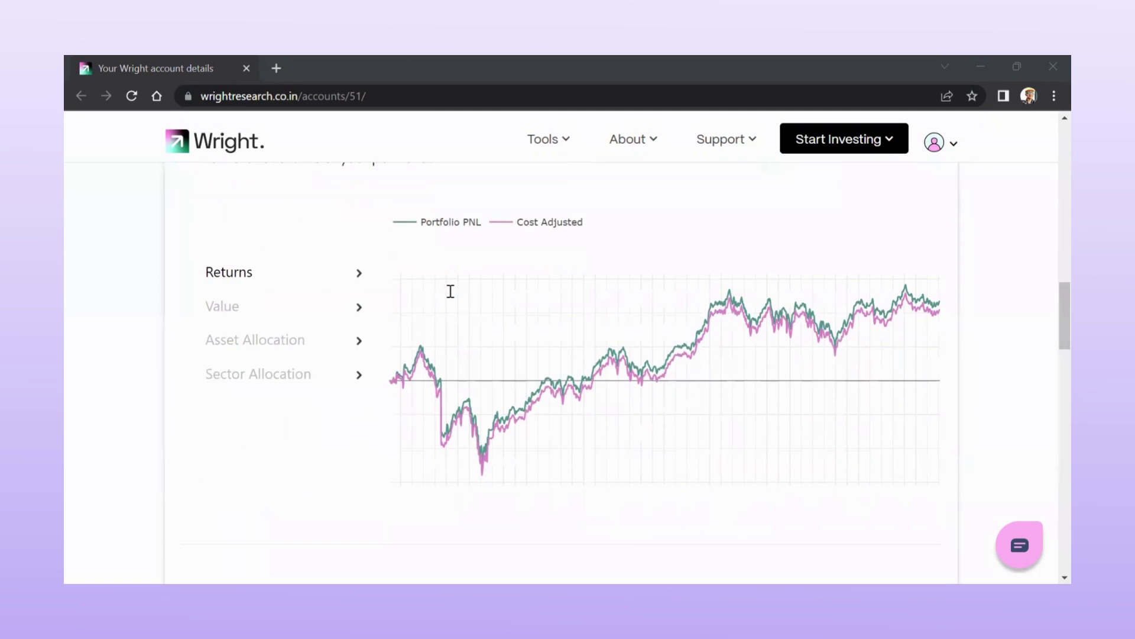
pyautogui.scroll(-5, 450, 291)
pyautogui.scroll(-3, 451, 291)
pyautogui.scroll(-4, 451, 291)
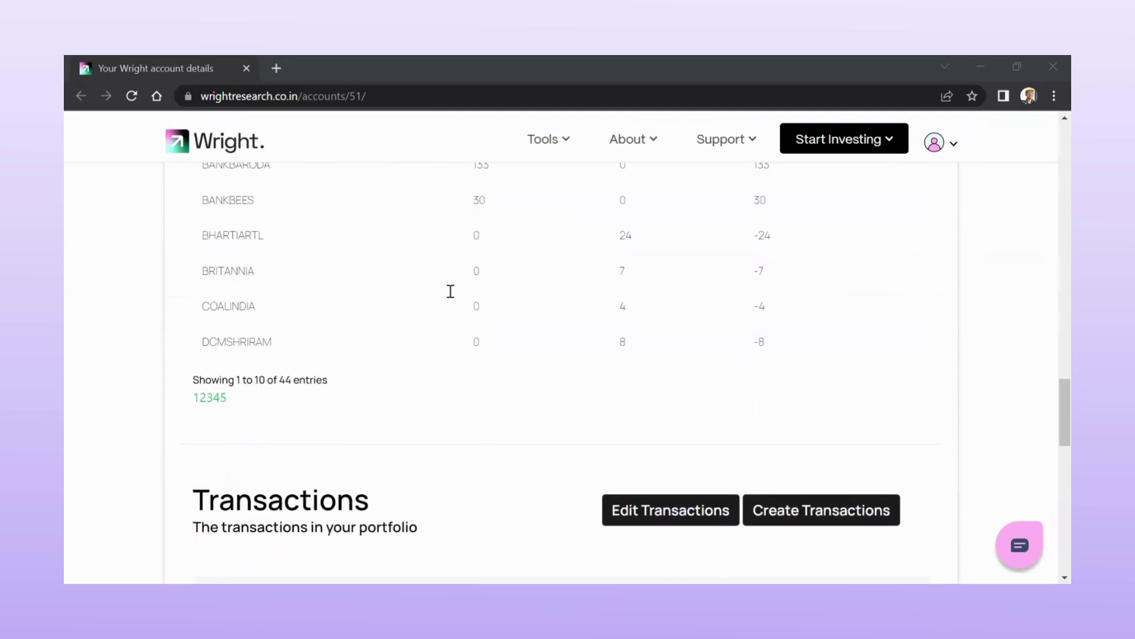
pyautogui.scroll(-3, 450, 291)
pyautogui.scroll(-1, 451, 291)
pyautogui.scroll(-1, 669, 314)
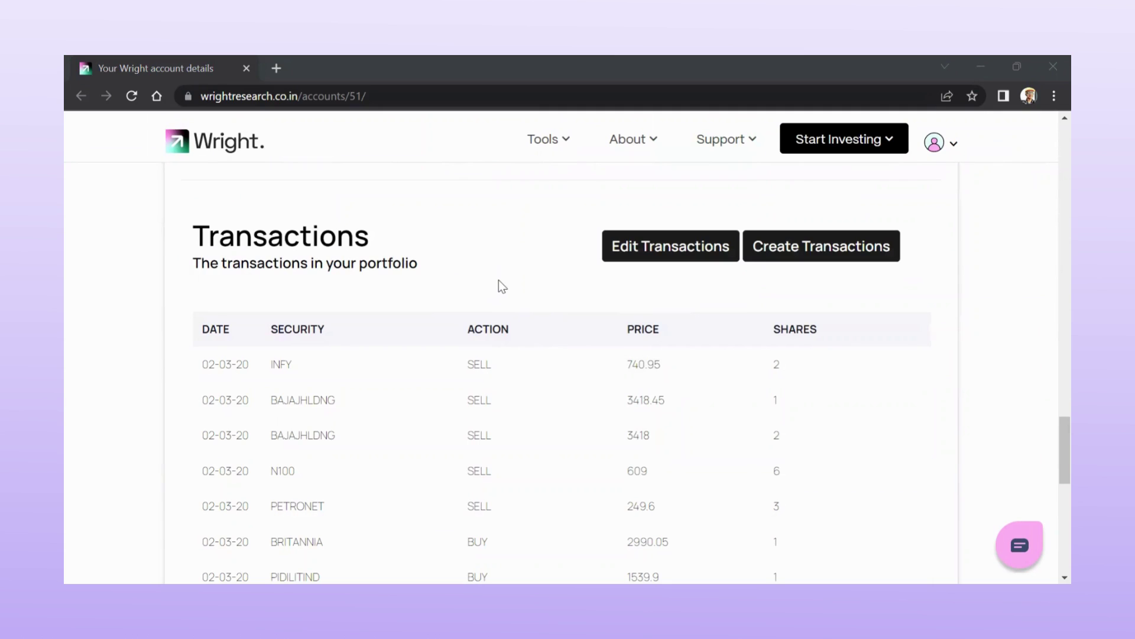
# Step: Add and submit a transaction: 20 ITC Ltd shares at 500 on 17 February 2023
pyautogui.click(808, 254)
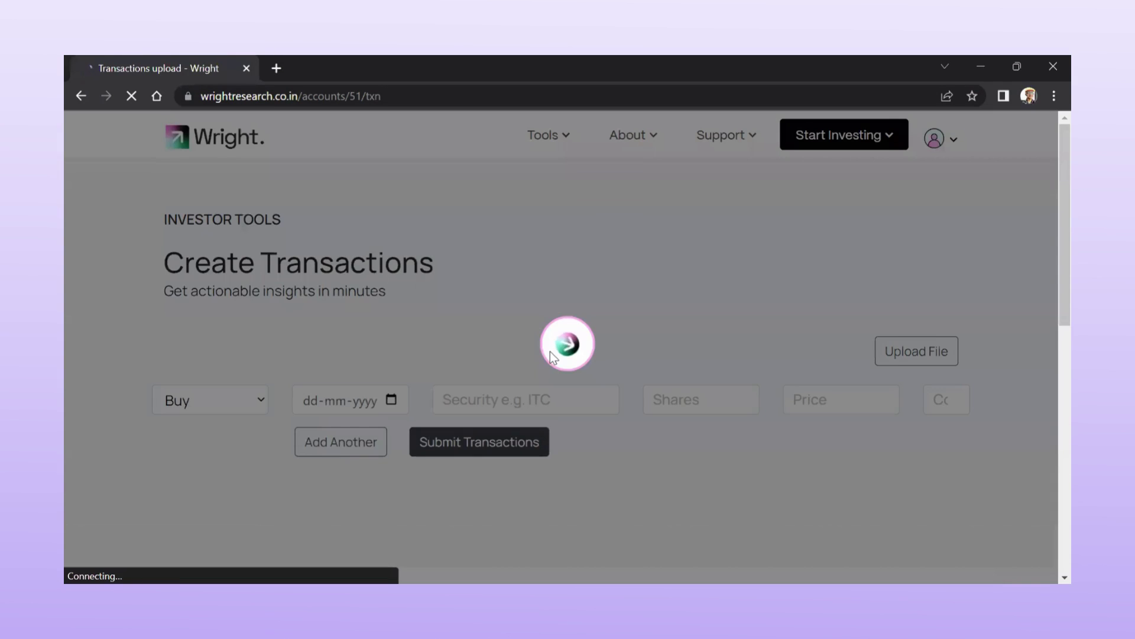
pyautogui.scroll(-3, 446, 360)
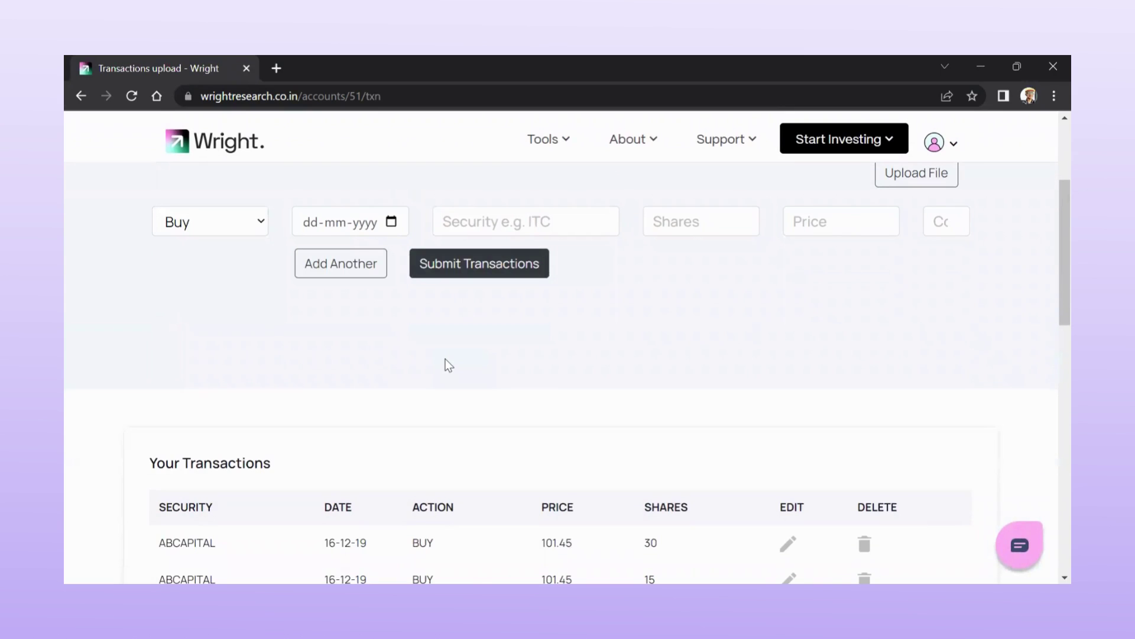
pyautogui.click(554, 222)
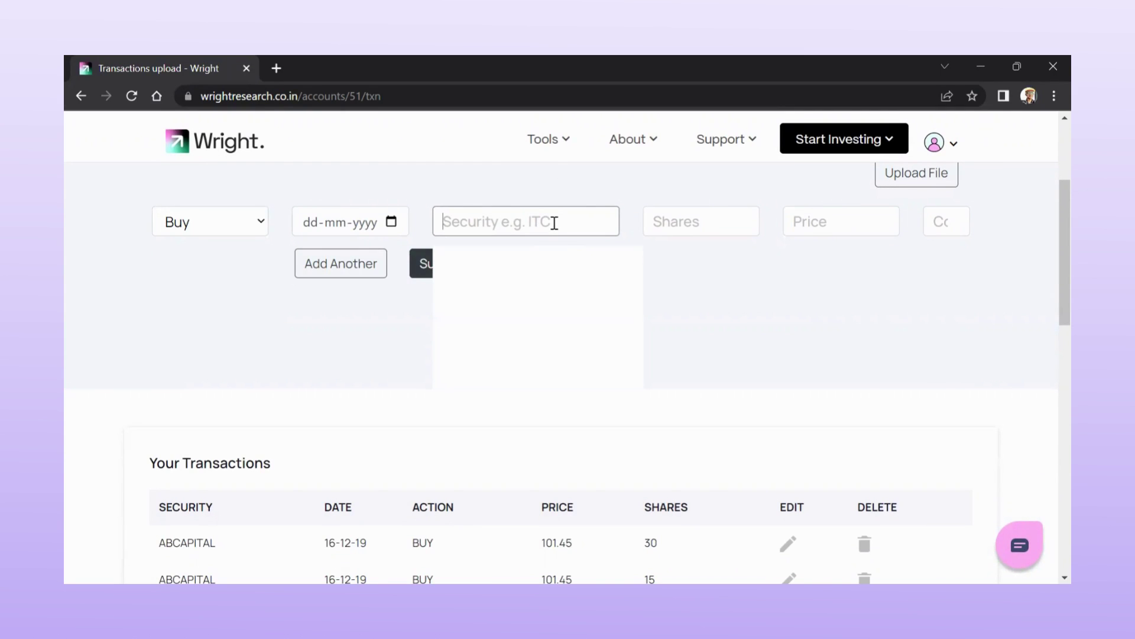
pyautogui.write('itc')
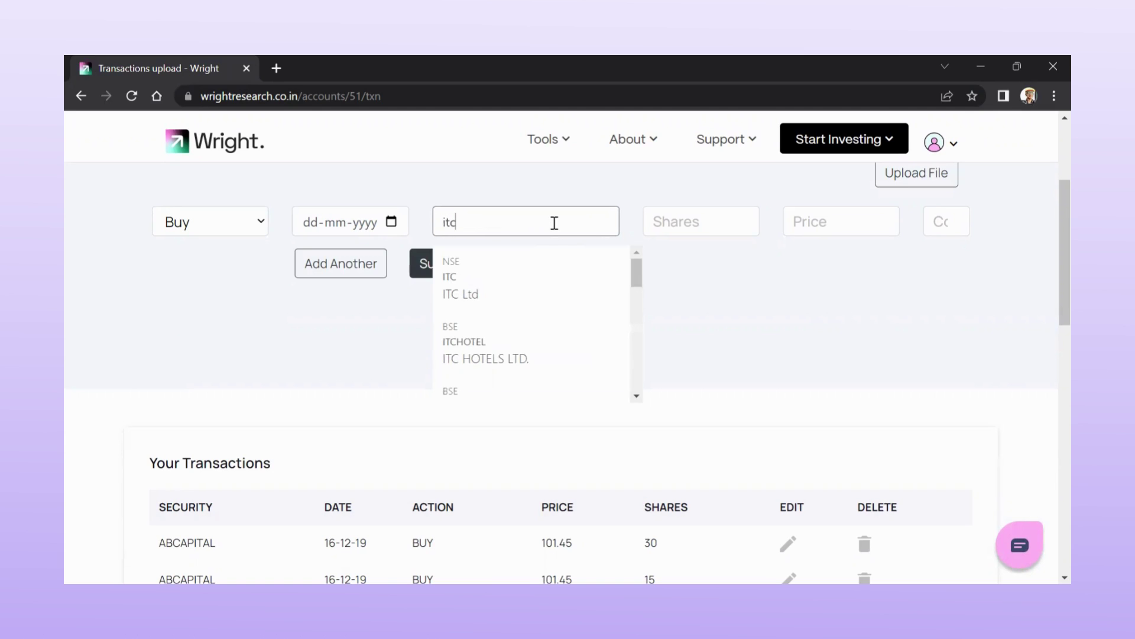
pyautogui.click(506, 279)
pyautogui.click(680, 218)
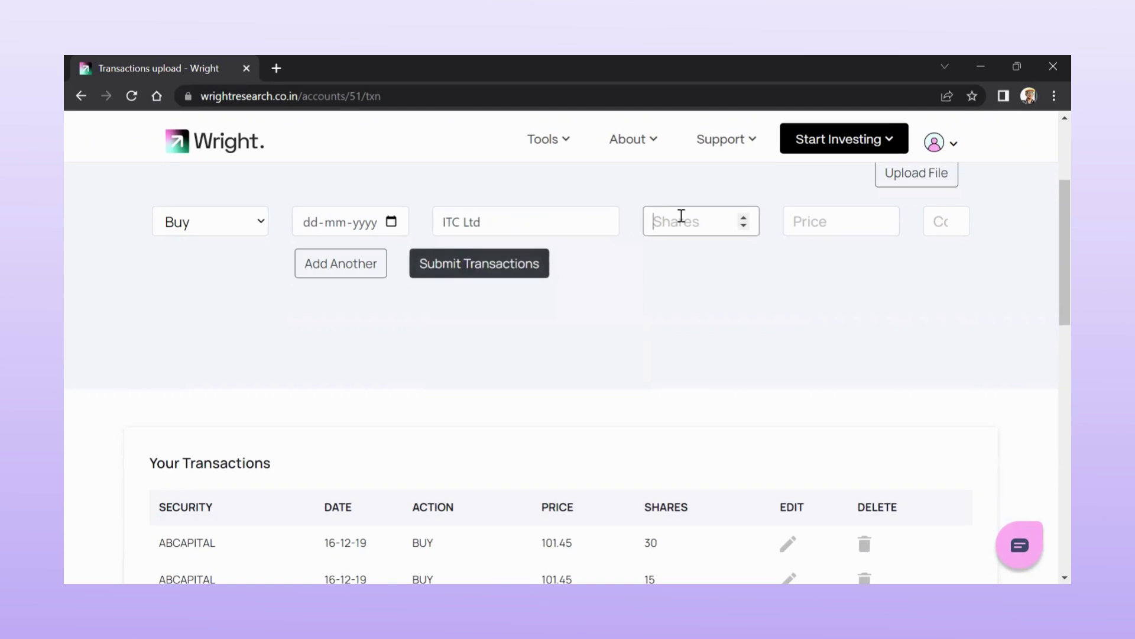
pyautogui.write('20')
pyautogui.click(849, 214)
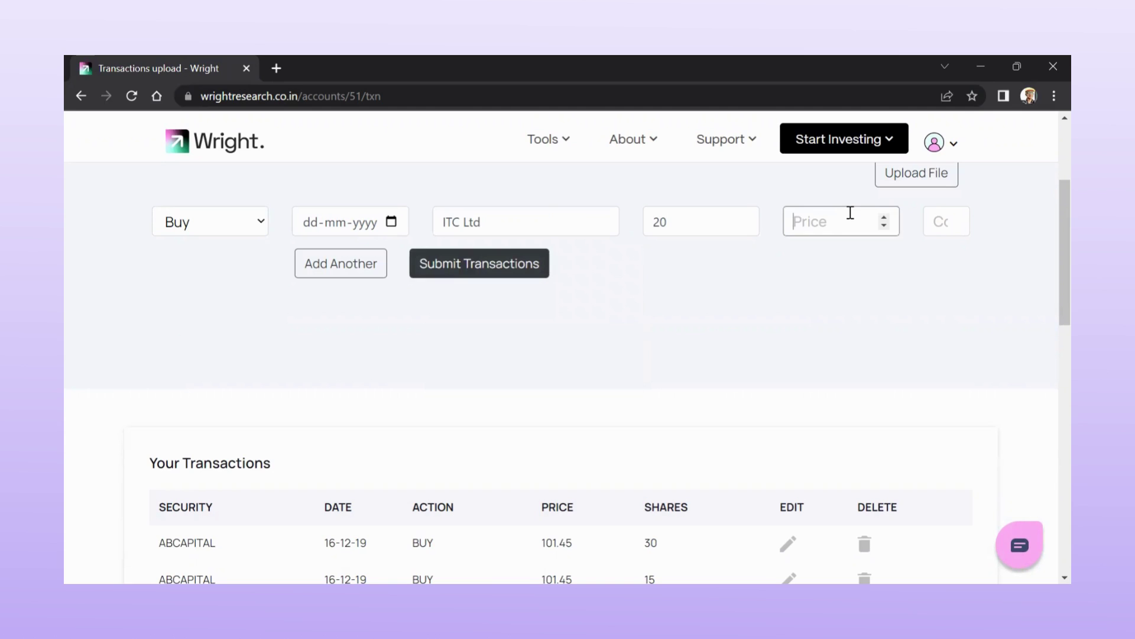
pyautogui.write('500')
pyautogui.click(392, 221)
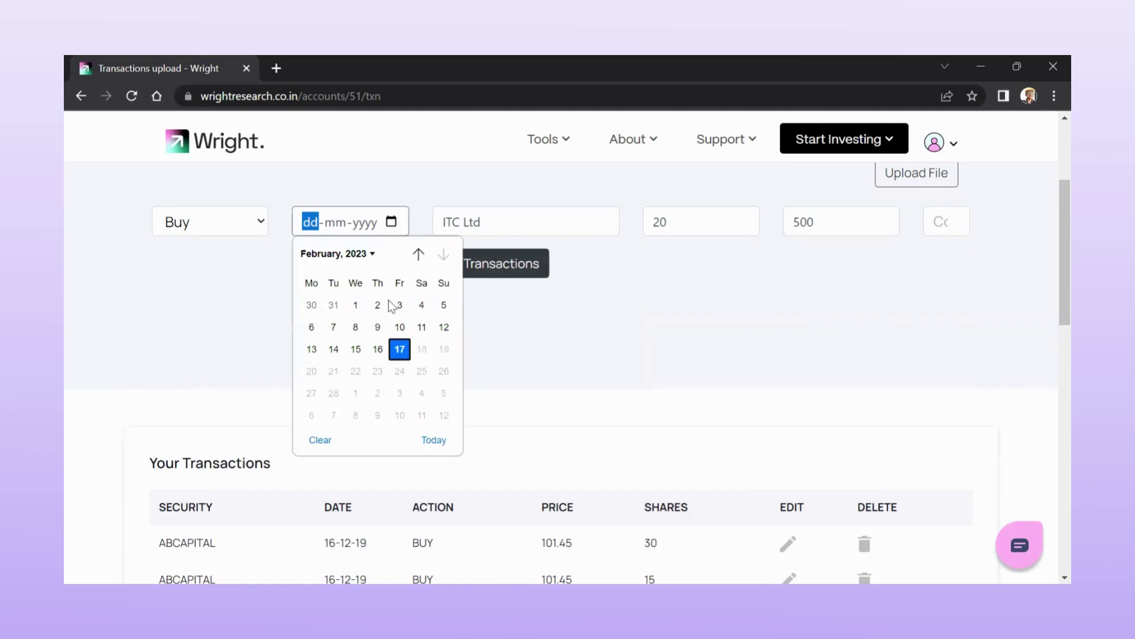
pyautogui.click(400, 349)
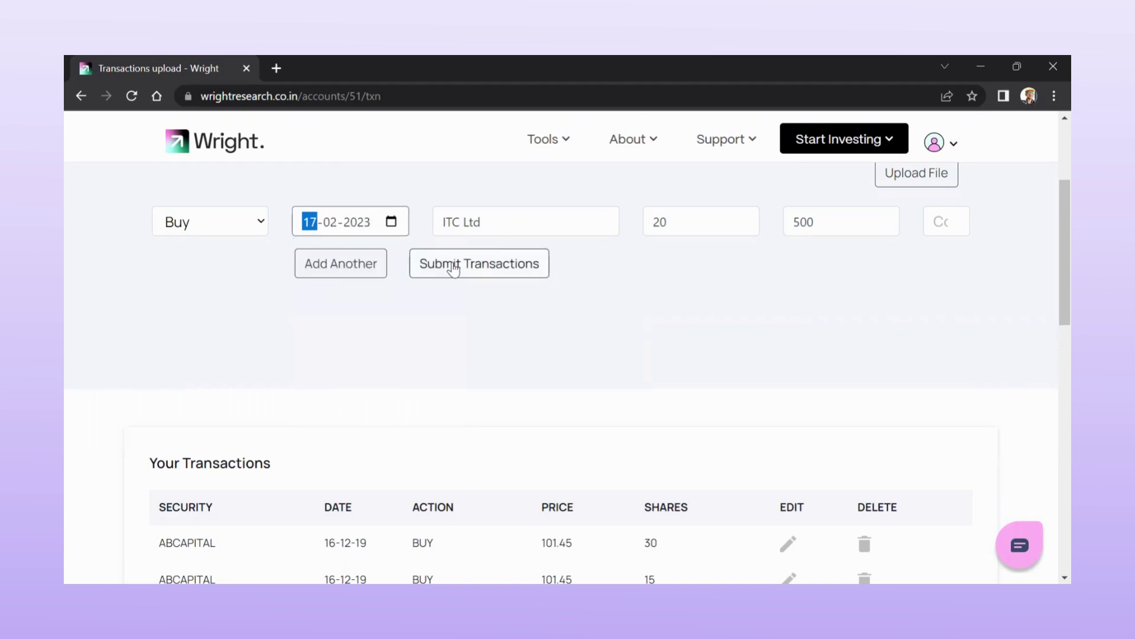
pyautogui.click(482, 255)
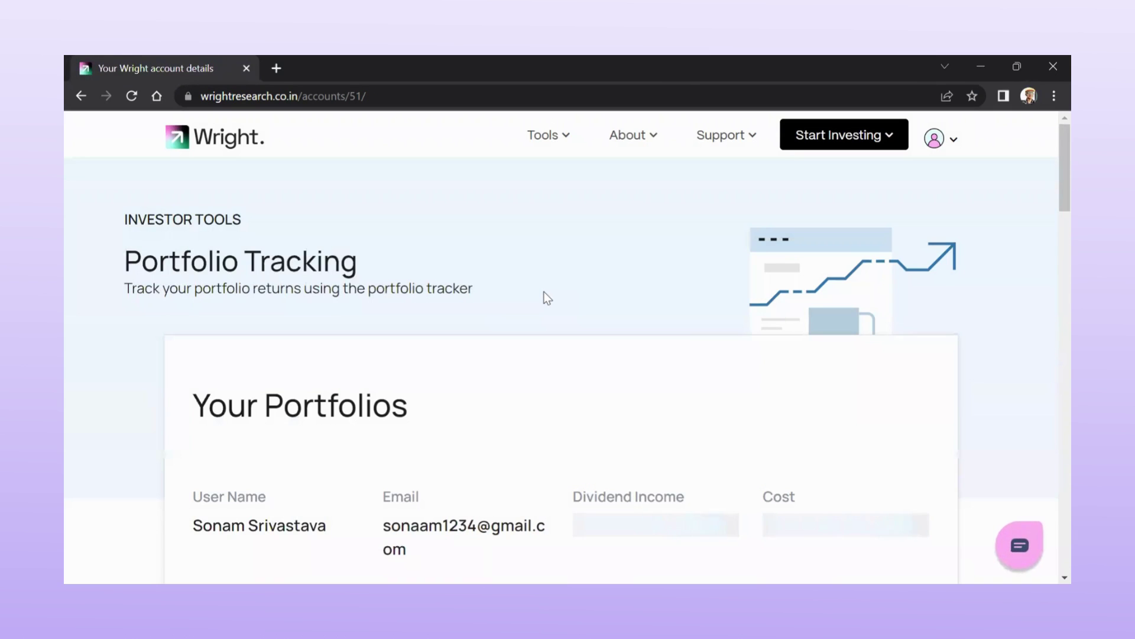
# Step: Scroll through the updated tracker's weights, return history and transactions
pyautogui.scroll(-3, 544, 292)
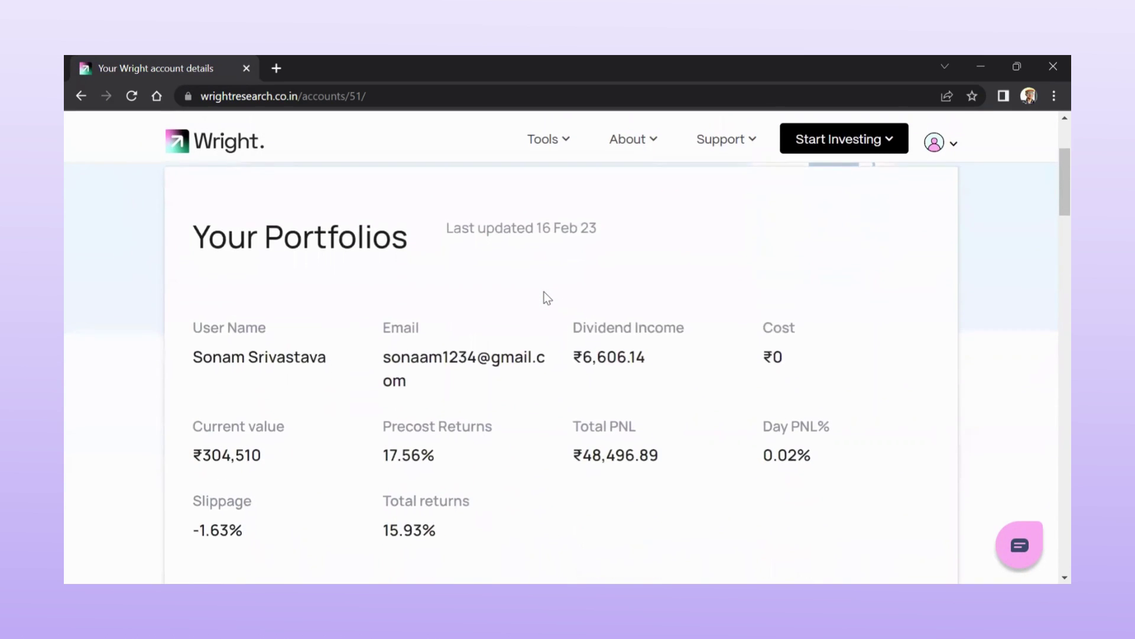
pyautogui.scroll(-3, 543, 292)
pyautogui.scroll(-2, 547, 297)
pyautogui.scroll(-2, 547, 298)
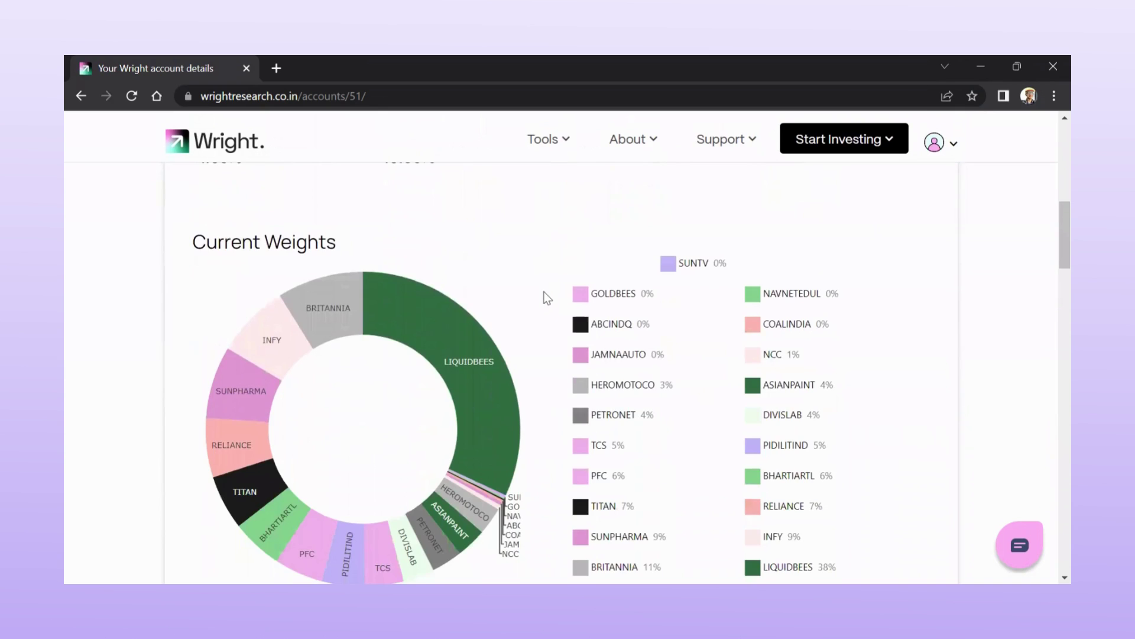
pyautogui.scroll(-2, 547, 297)
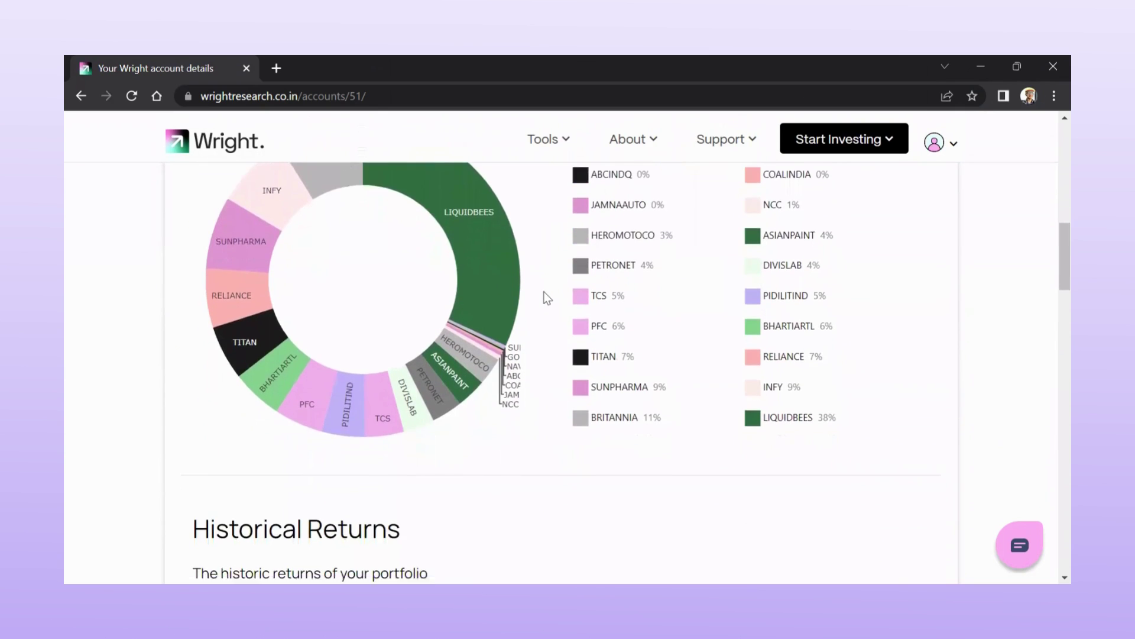
pyautogui.scroll(-3, 547, 297)
pyautogui.scroll(-2, 547, 297)
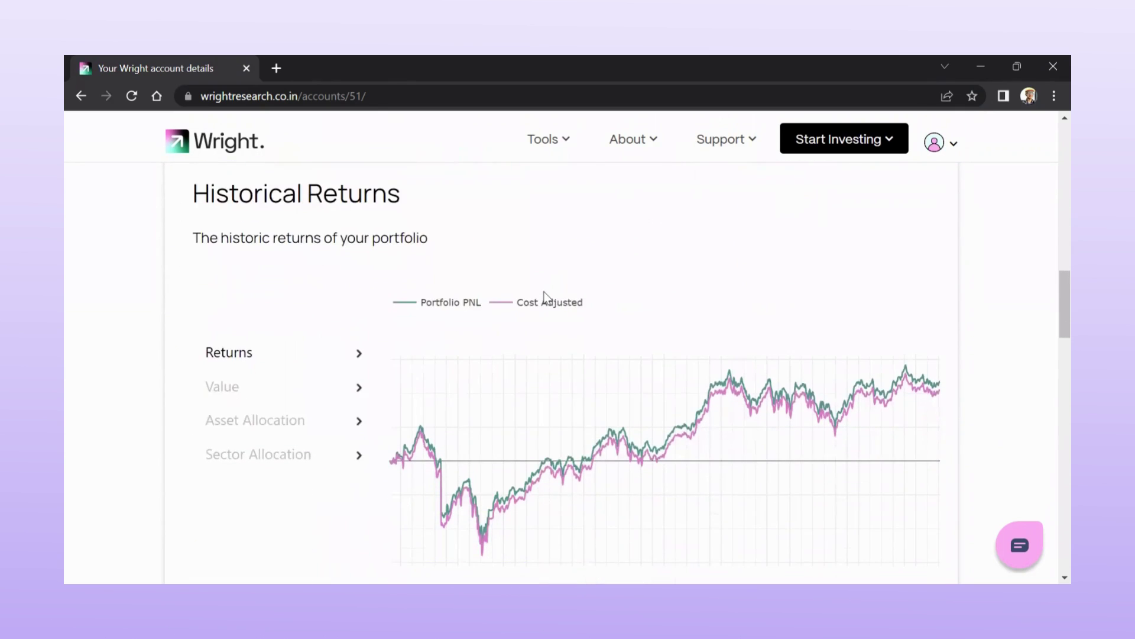
pyautogui.scroll(-2, 547, 298)
pyautogui.scroll(-2, 547, 298)
pyautogui.scroll(-3, 547, 297)
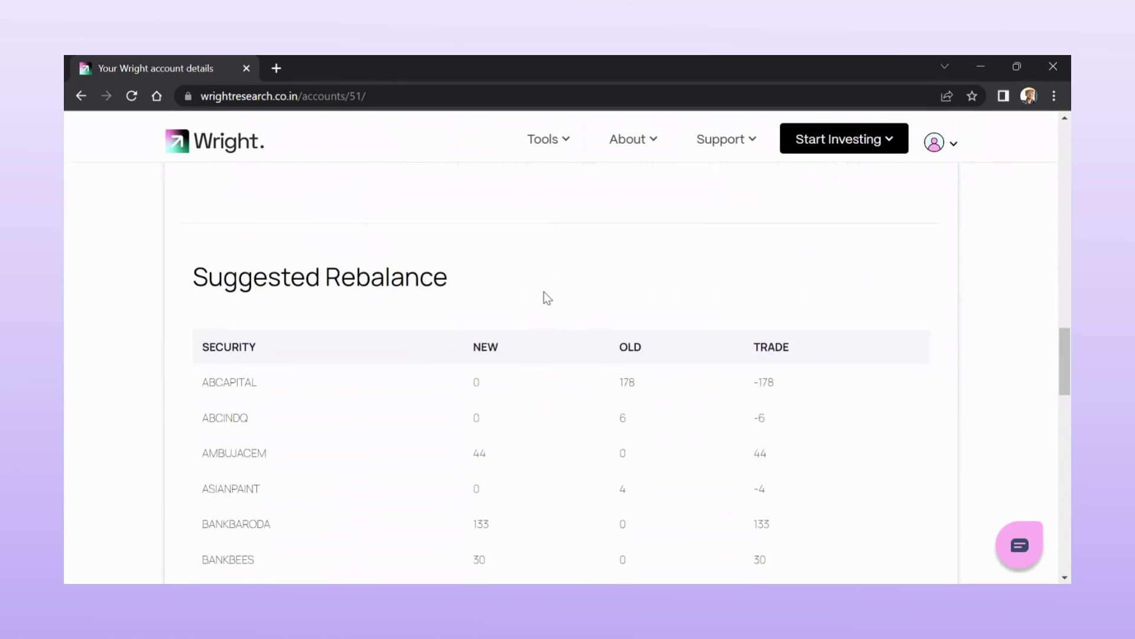
pyautogui.scroll(-1, 547, 297)
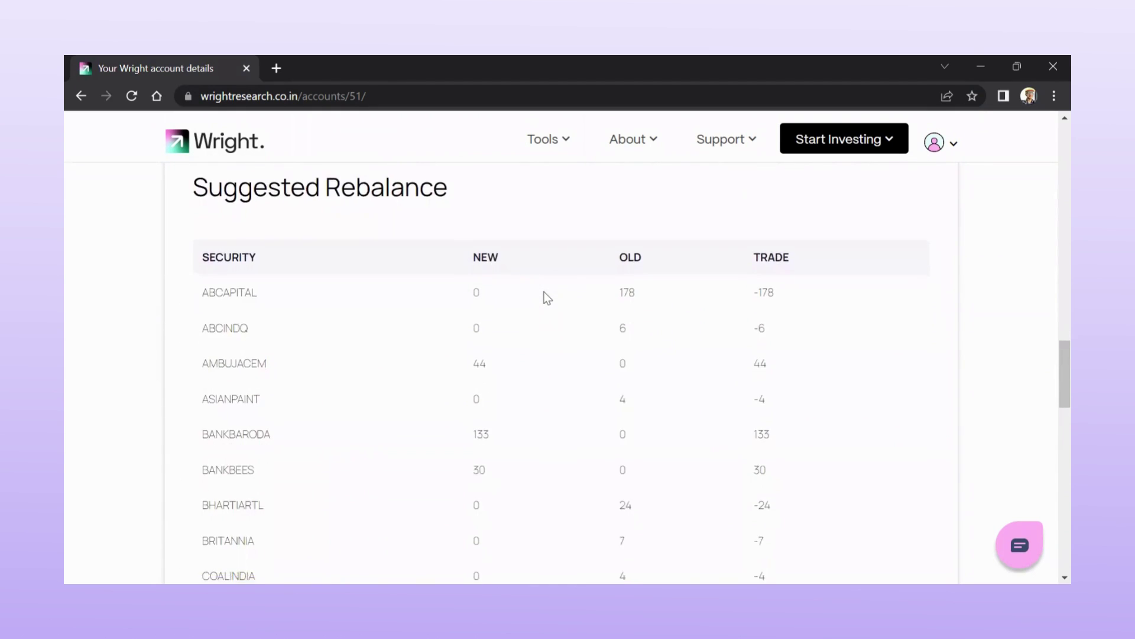
pyautogui.scroll(-3, 547, 297)
pyautogui.scroll(-1, 547, 298)
pyautogui.scroll(-1, 547, 298)
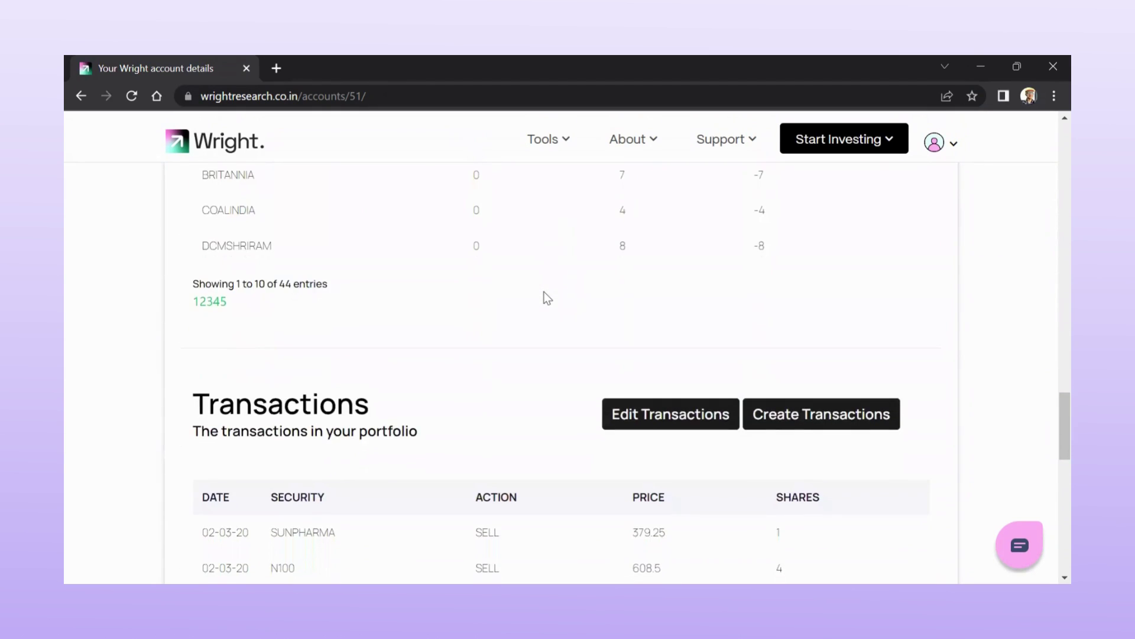
pyautogui.scroll(-2, 547, 298)
pyautogui.scroll(-1, 547, 298)
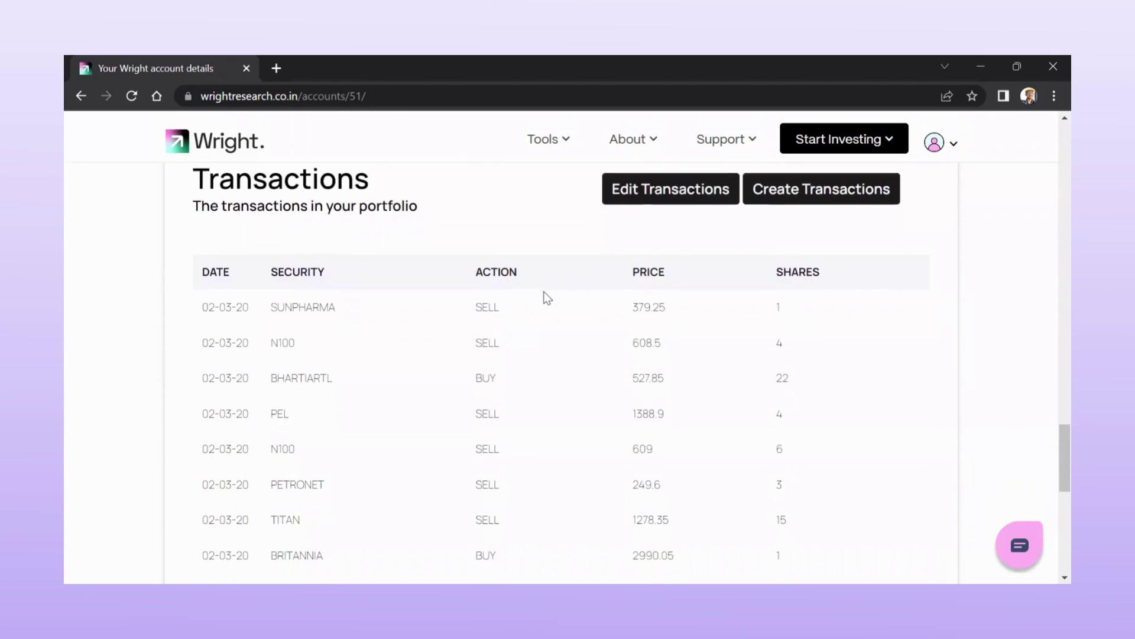
pyautogui.scroll(-2, 547, 297)
pyautogui.scroll(-1, 547, 297)
pyautogui.scroll(-1, 543, 297)
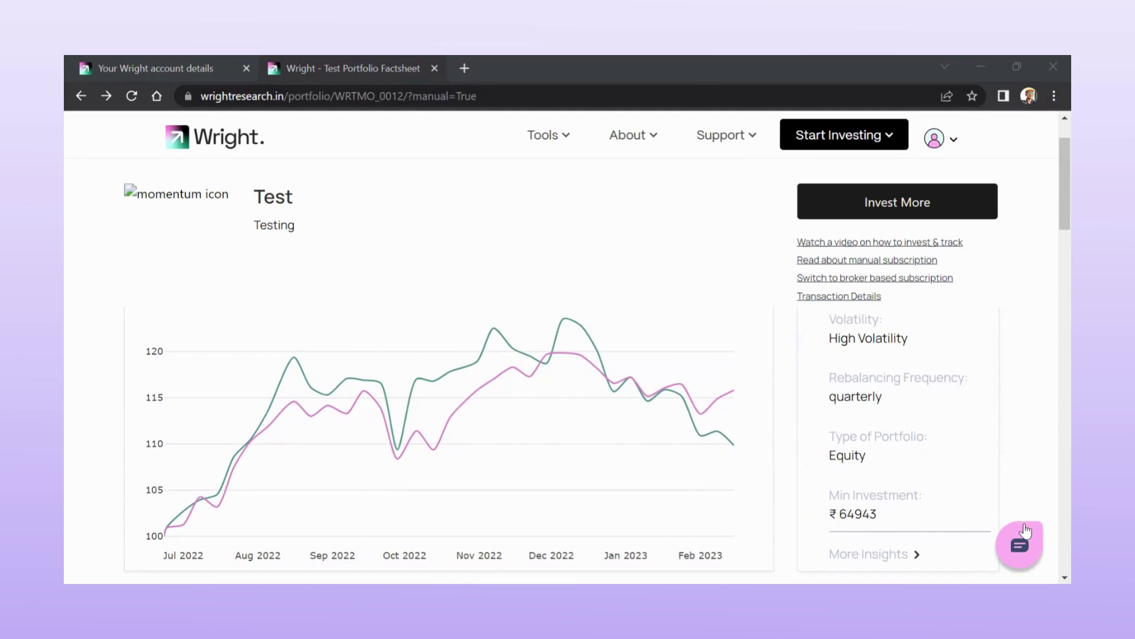
# Step: Bring up the Test portfolio's subscription plans, showing the ₹700 plan
pyautogui.click(905, 560)
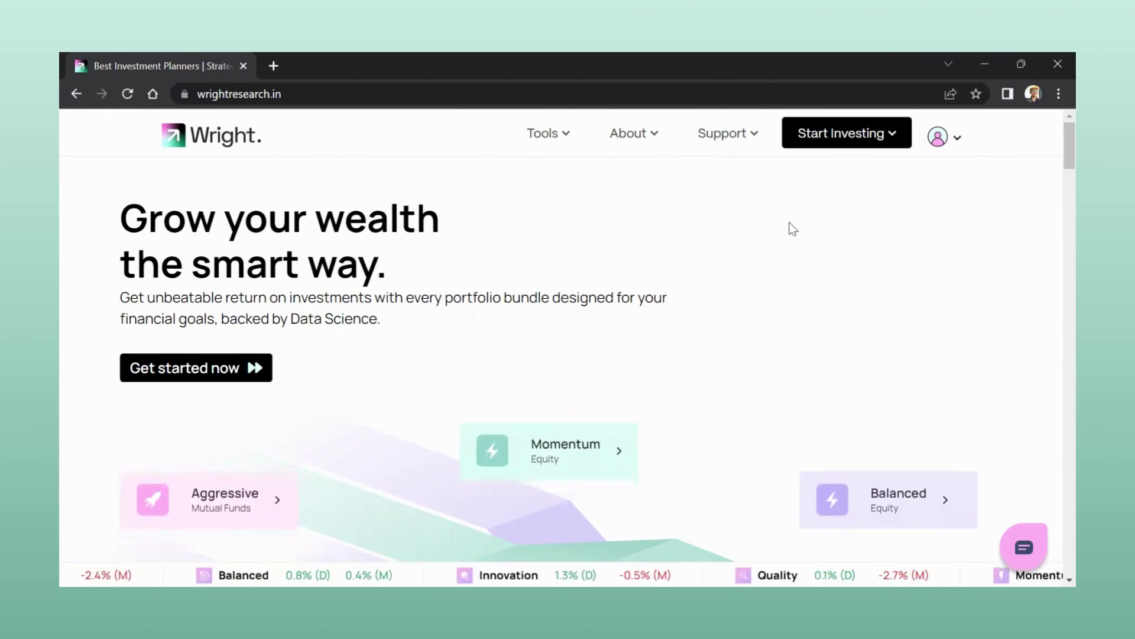
# Step: Open the Mutual Funds portfolio listing from Start Investing and scroll through it
pyautogui.click(885, 135)
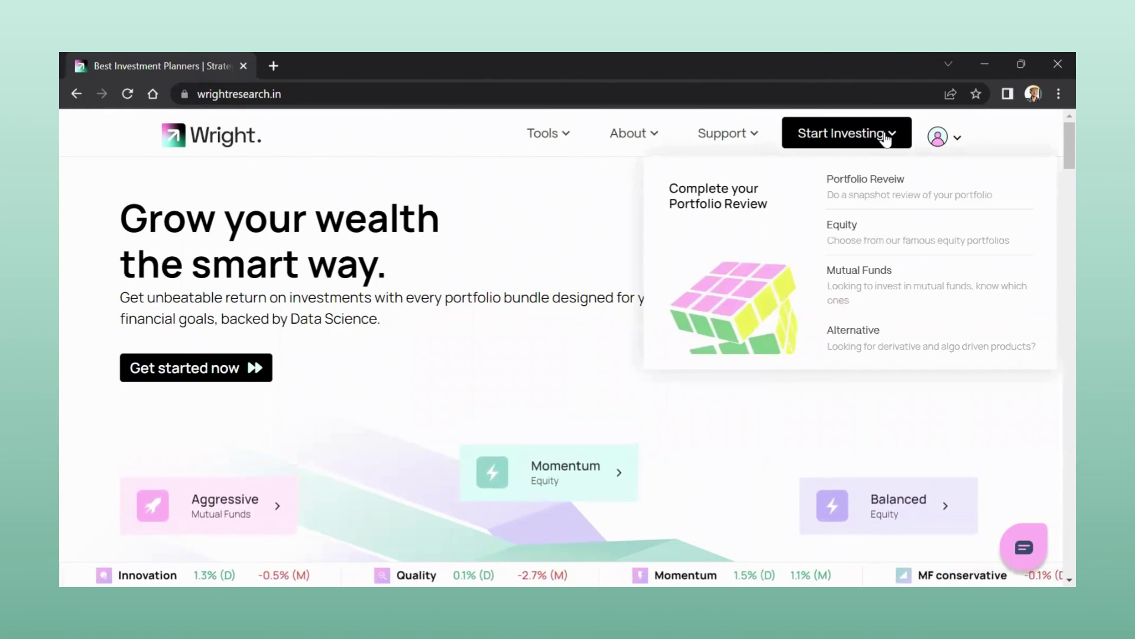
pyautogui.click(856, 274)
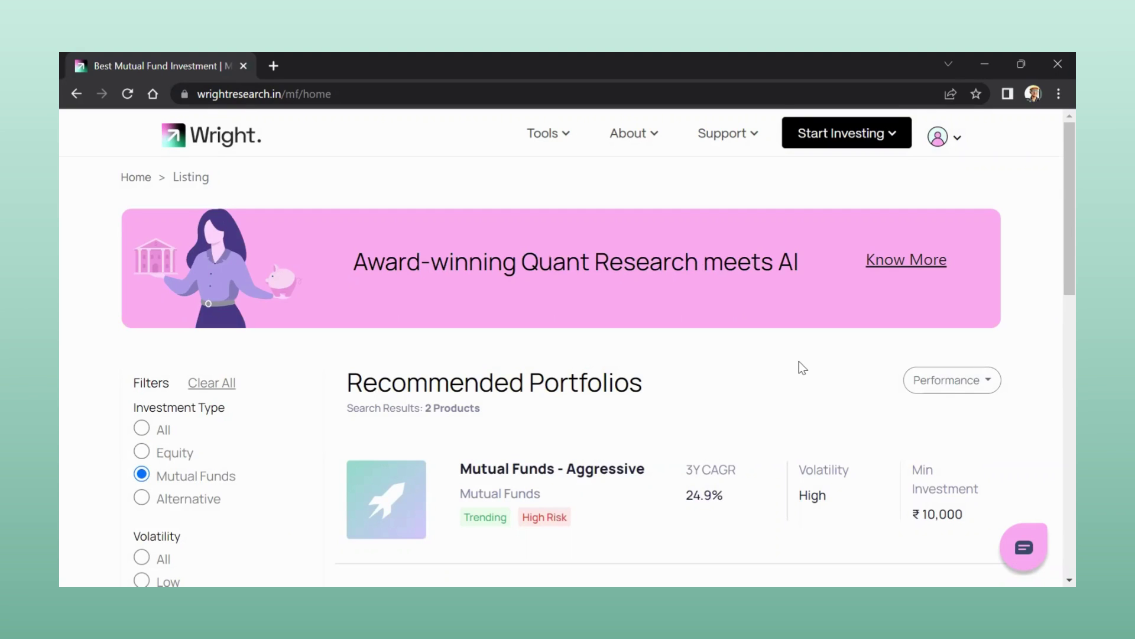
pyautogui.scroll(-1, 802, 367)
pyautogui.scroll(-6, 802, 367)
pyautogui.scroll(-1, 802, 367)
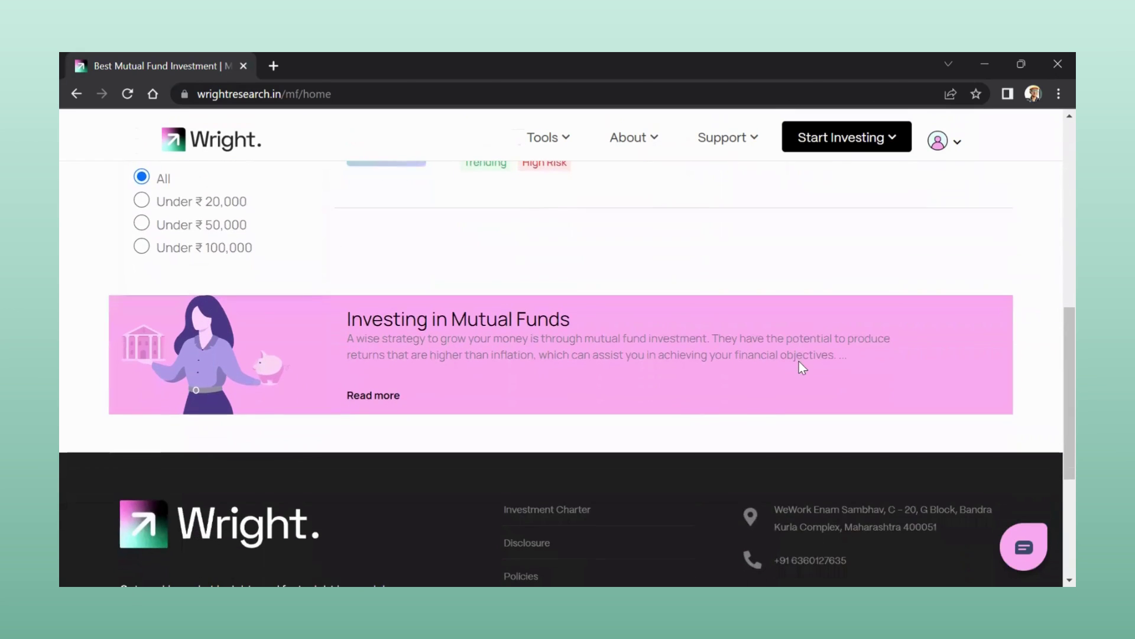
pyautogui.scroll(2, 801, 367)
pyautogui.scroll(2, 801, 367)
pyautogui.scroll(2, 801, 368)
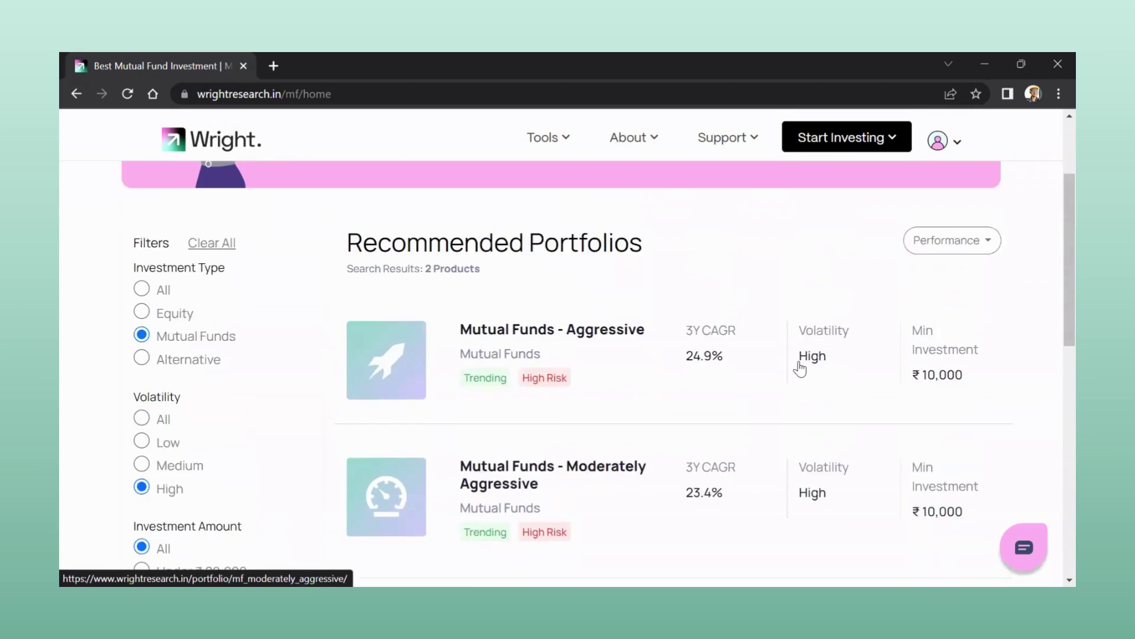
pyautogui.scroll(1, 802, 368)
# Step: Set the Investment Type filter to All and scroll the nine high-volatility portfolios
pyautogui.click(169, 323)
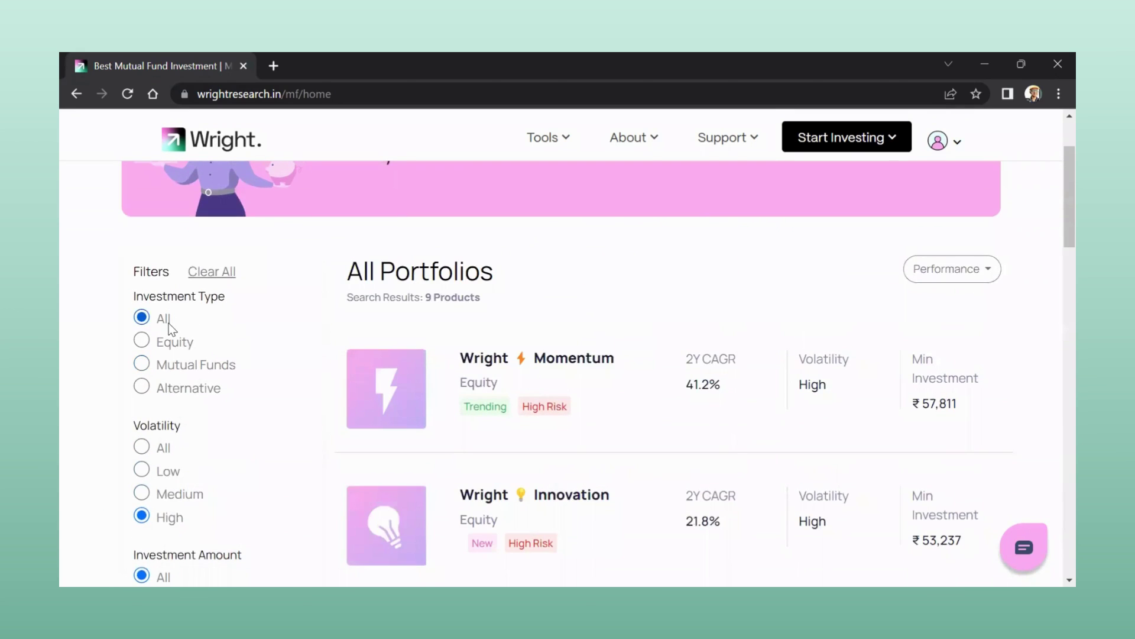
pyautogui.scroll(-3, 651, 353)
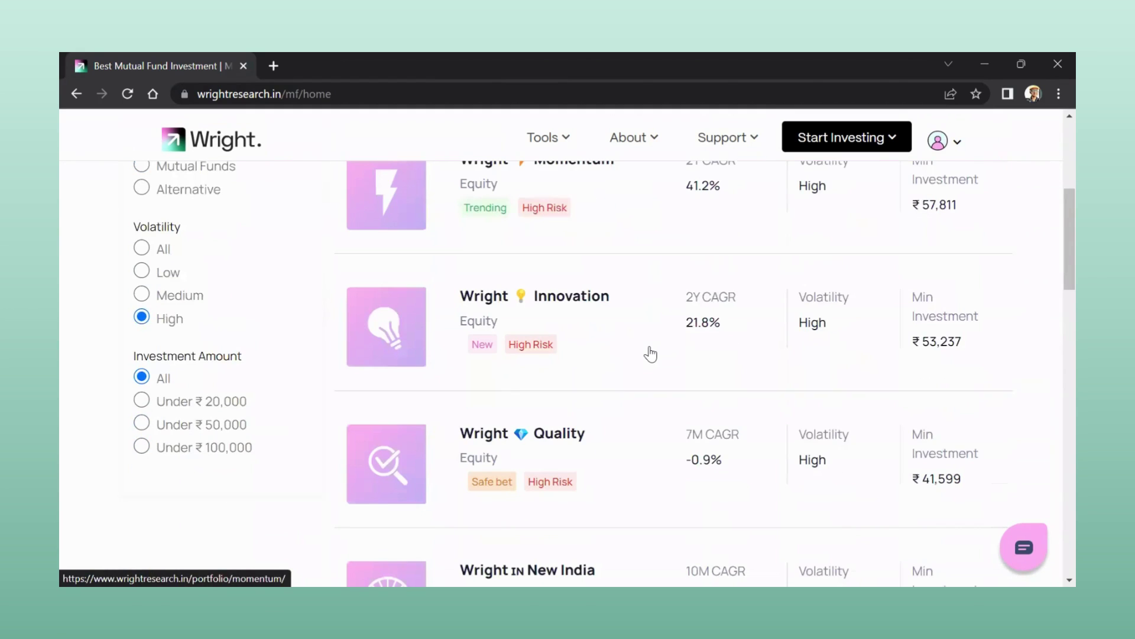
pyautogui.scroll(-4, 651, 354)
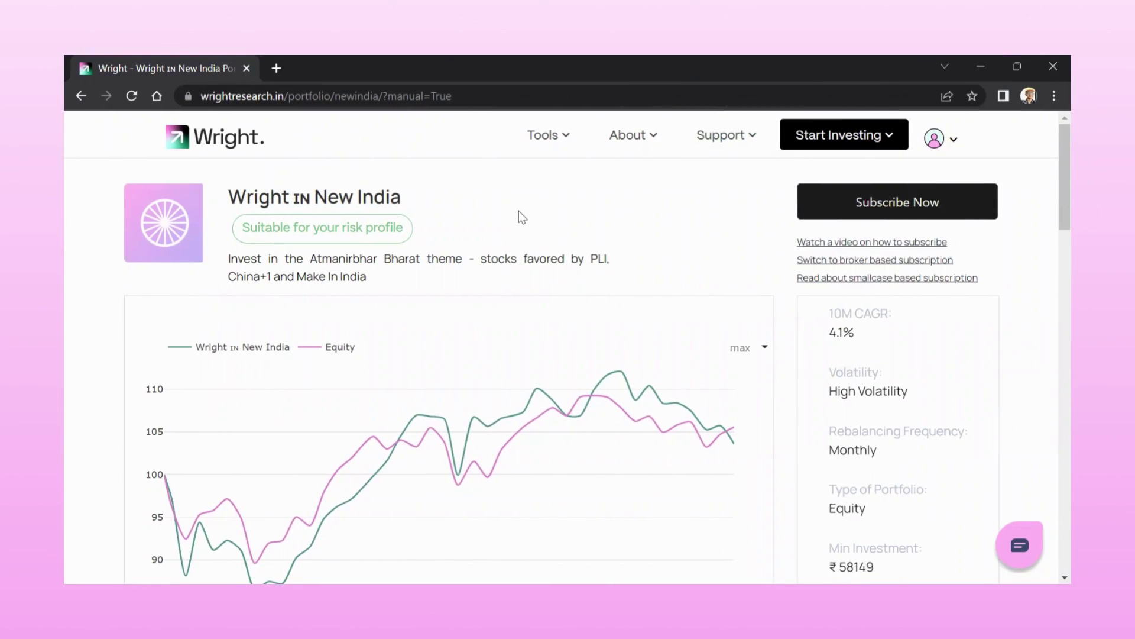
pyautogui.moveTo(846, 138)
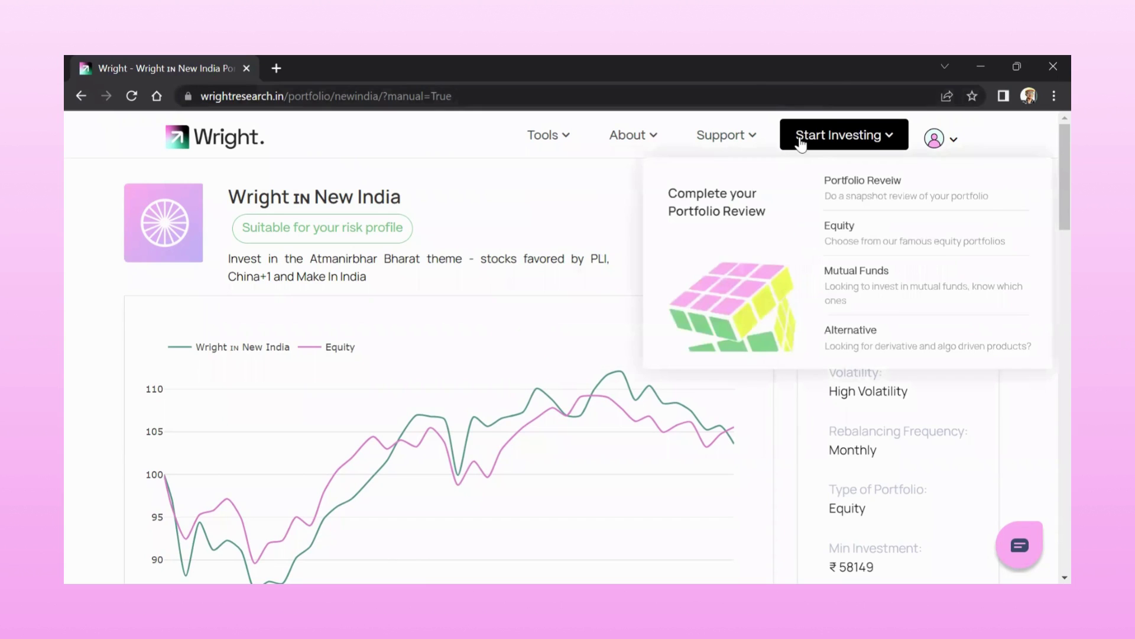
# Step: Open the Alternative listing and scroll to Statistical Arbitrage, Options Momentum and Theta Decay Intraday
pyautogui.click(847, 335)
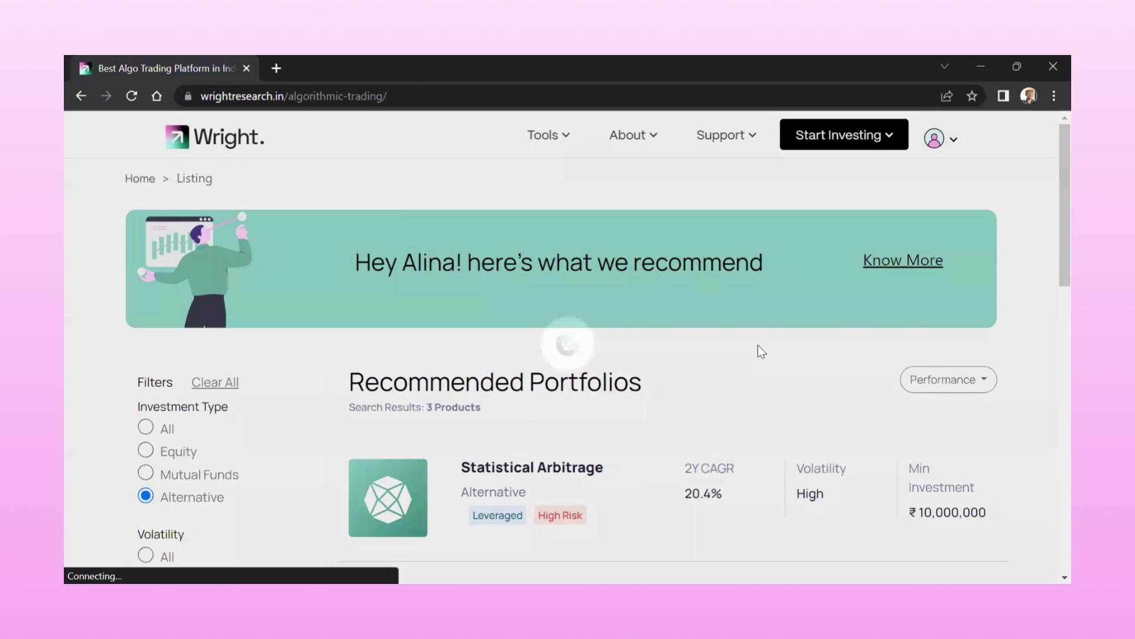
pyautogui.scroll(-1, 761, 351)
pyautogui.scroll(1, 761, 351)
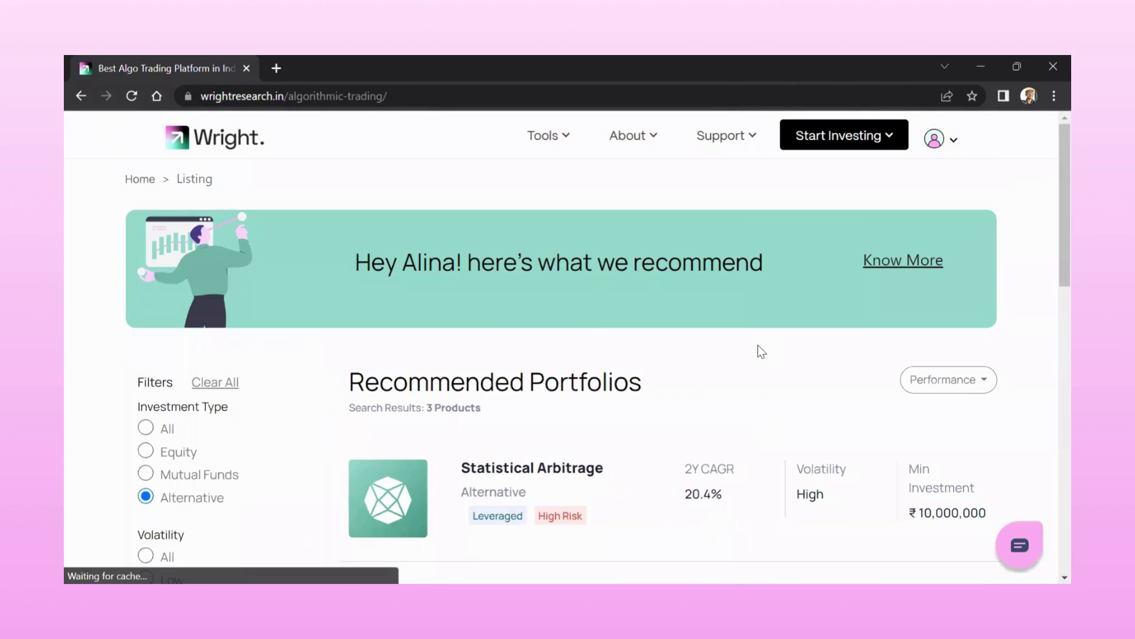
pyautogui.scroll(-2, 761, 352)
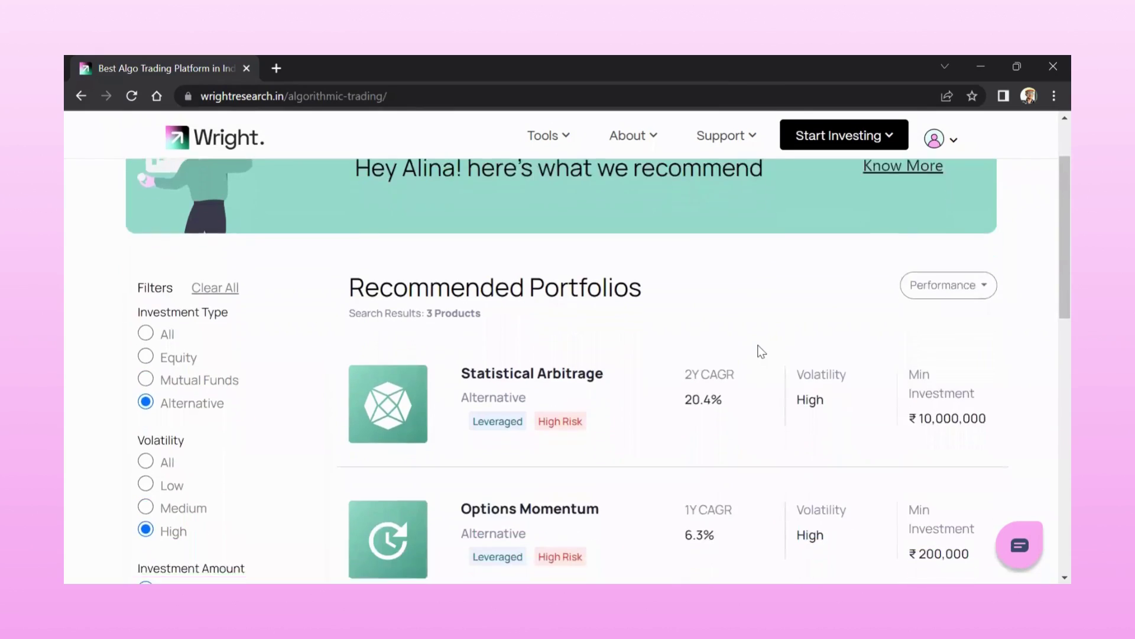
pyautogui.scroll(-3, 761, 352)
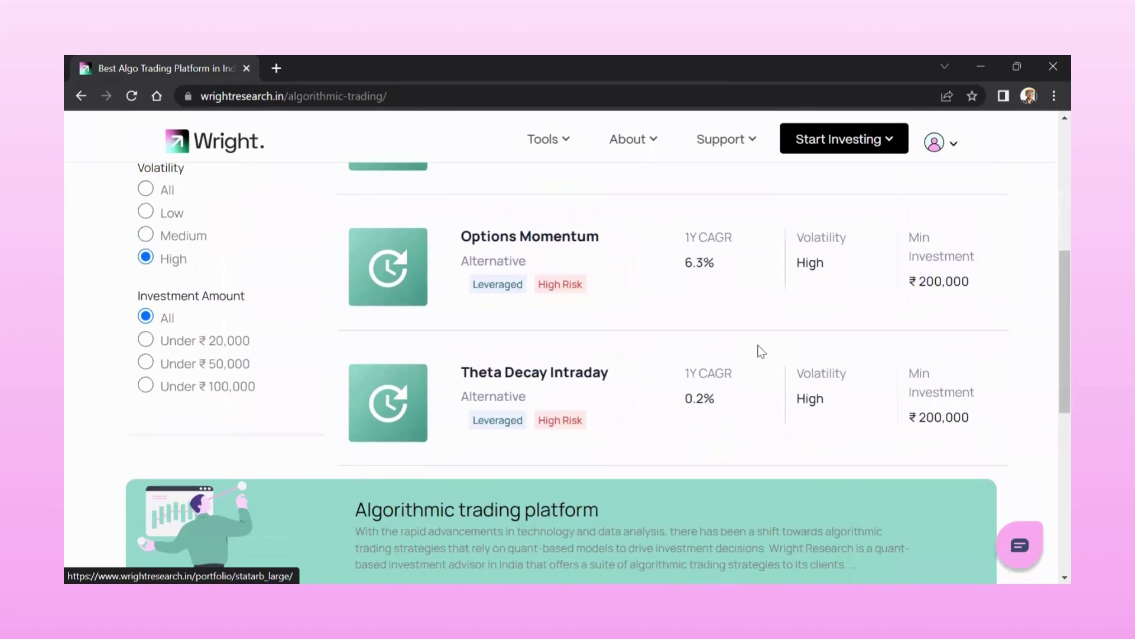